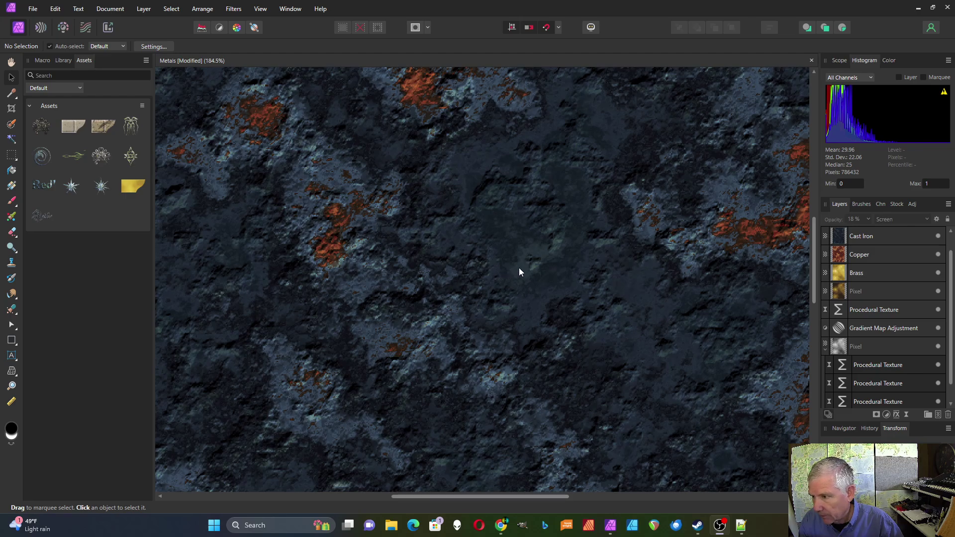
Create a new document from the XGA web preset, 768 × 1024 px at 72 DPI.
scroll(859, 296, down, 1)
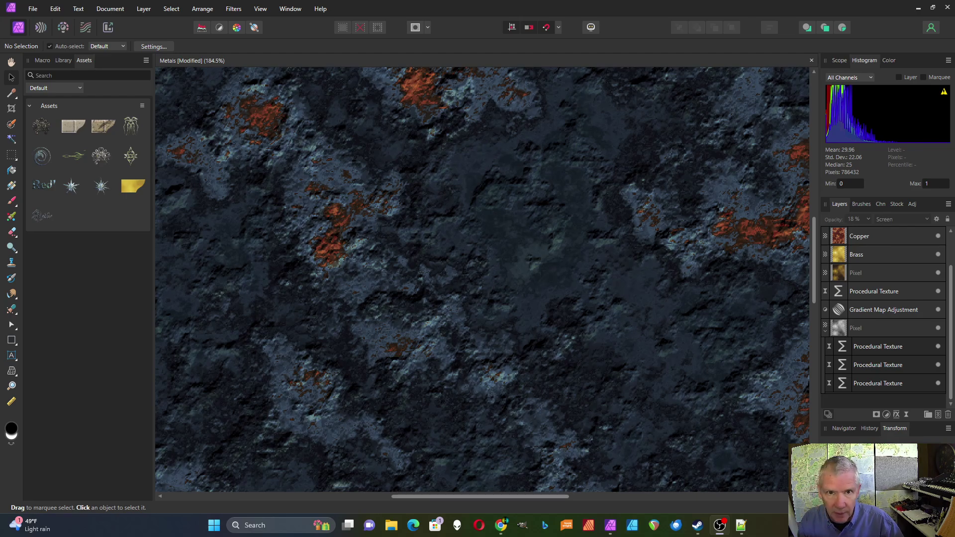
click(34, 9)
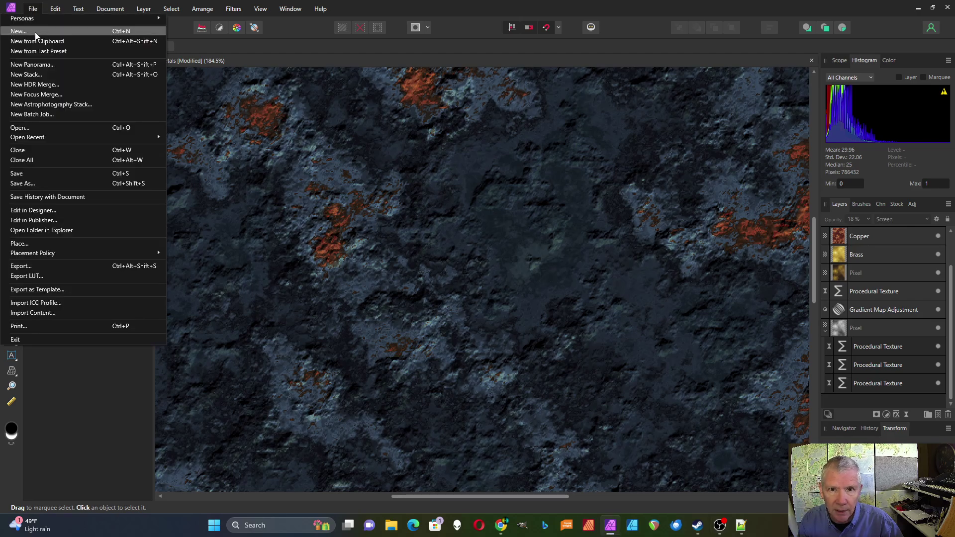
click(34, 31)
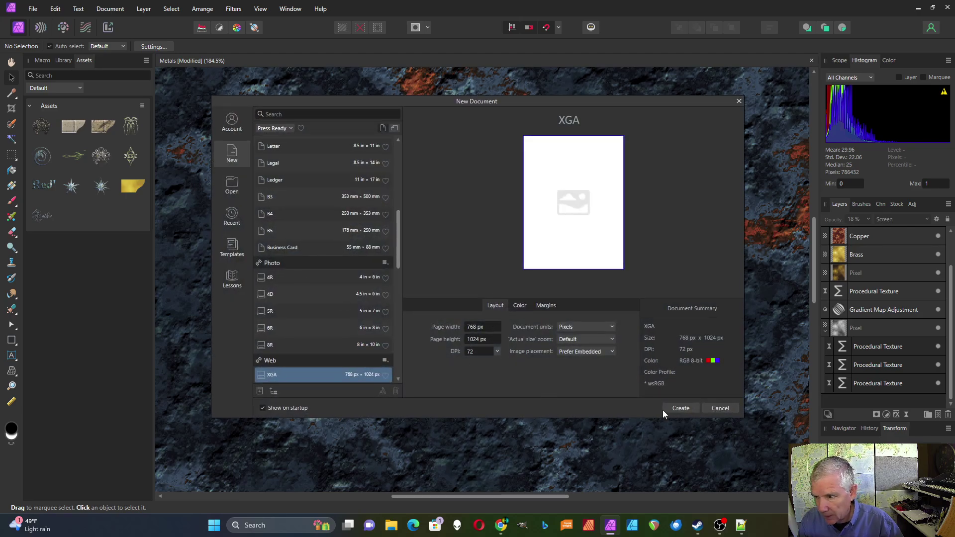
click(677, 412)
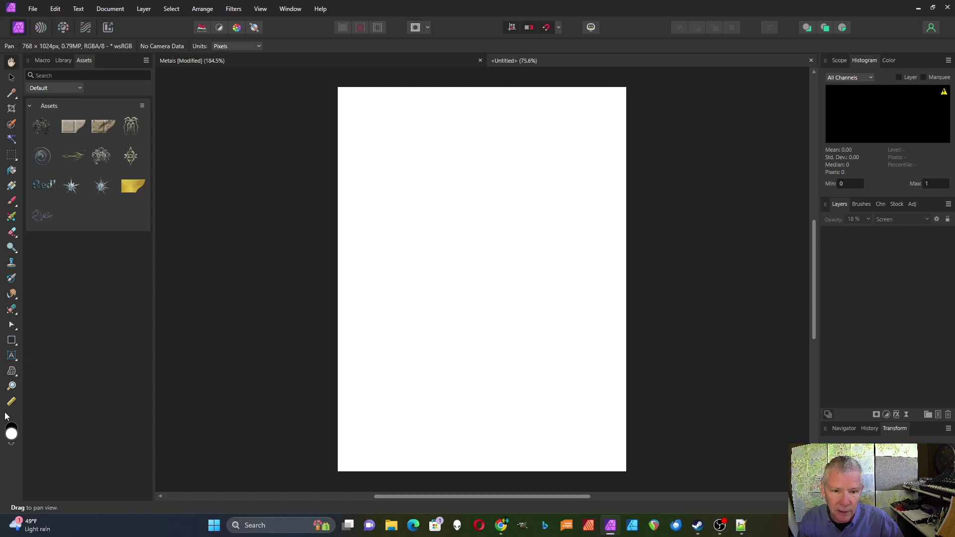
Add a black-filled pixel layer and start a Procedural Texture filter on it with one new equation.
click(12, 429)
click(233, 9)
click(263, 275)
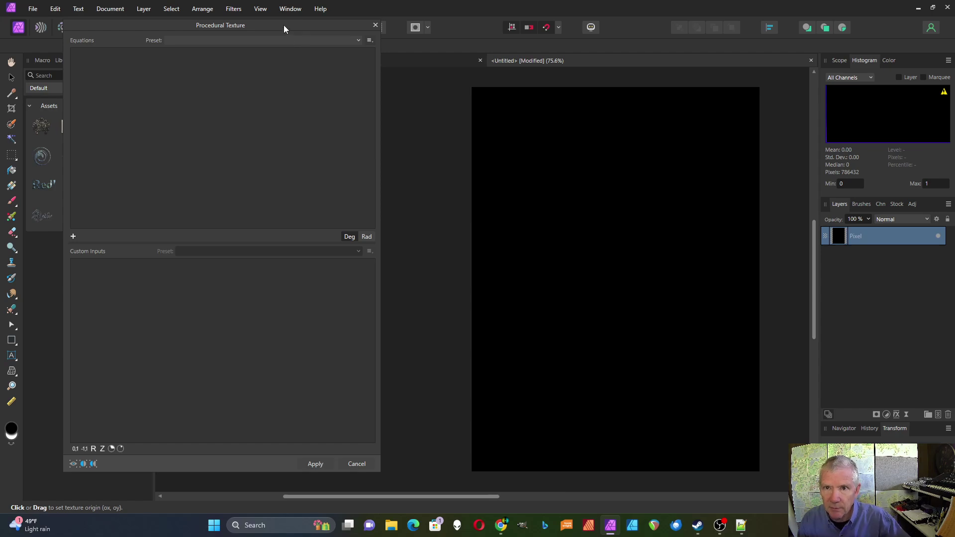
click(74, 237)
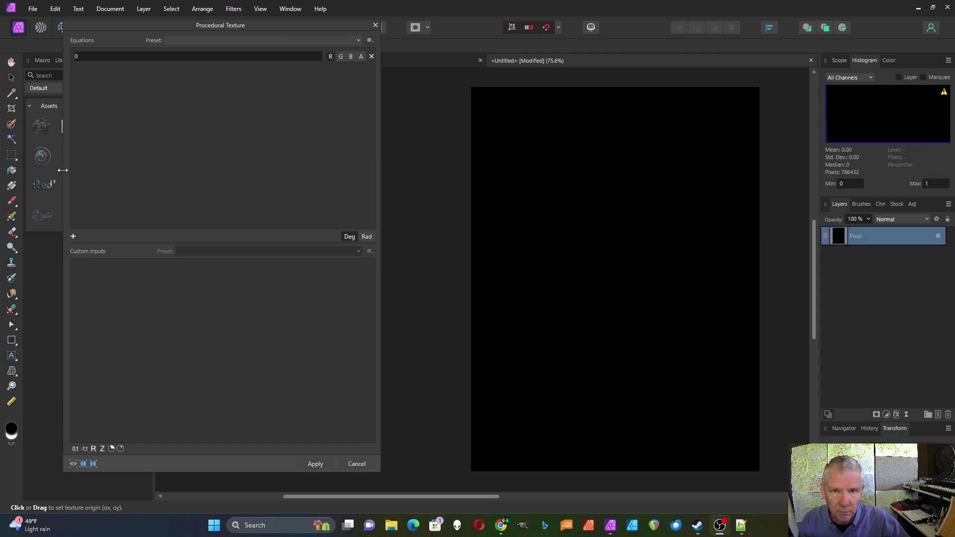
Define the first variable in the red-channel equation as var v=vec2(rx,ry)*a/w;.
click(86, 56)
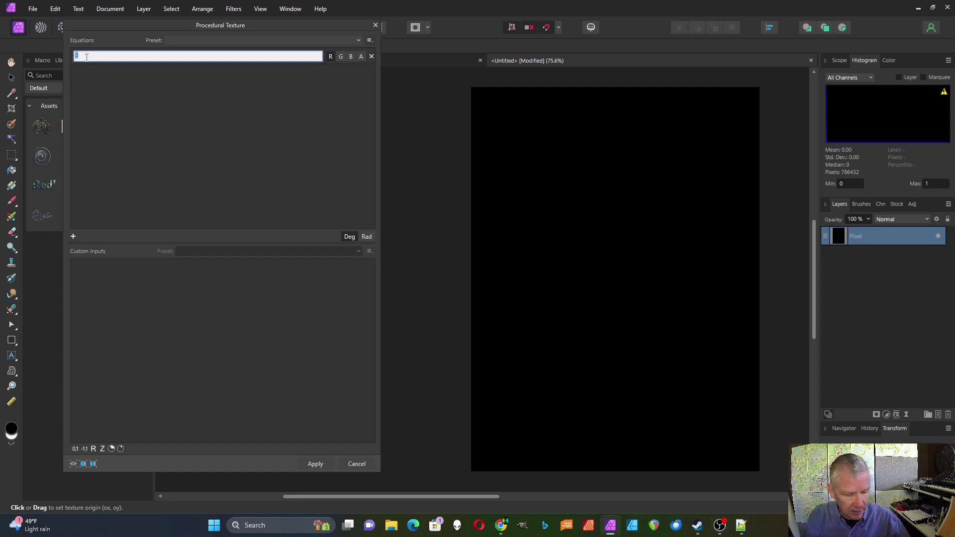
text(v)
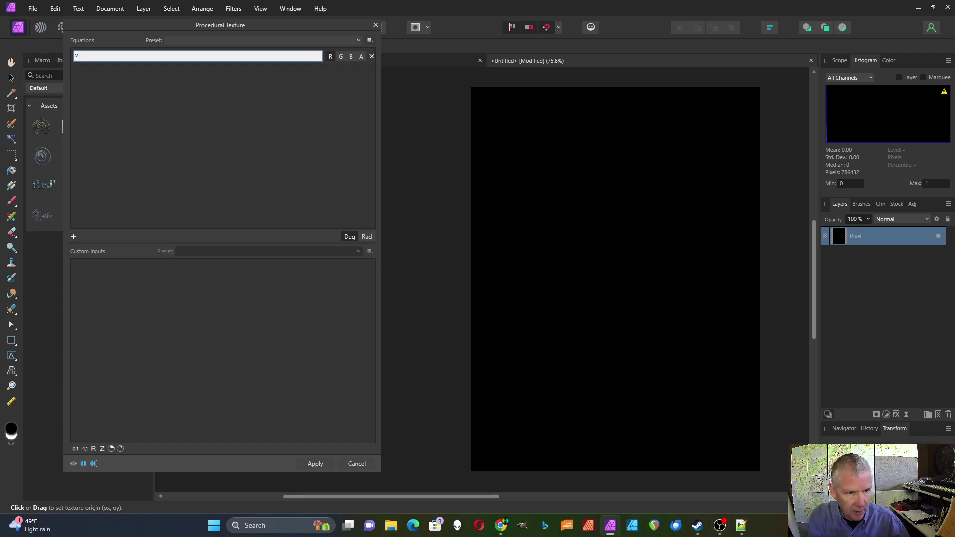
text(ar v=vec2)
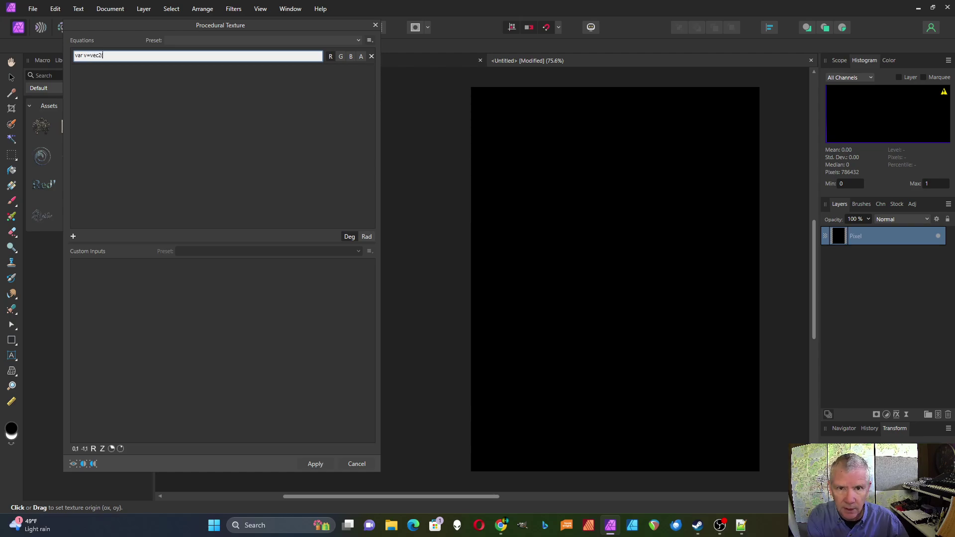
text((rx,ry)
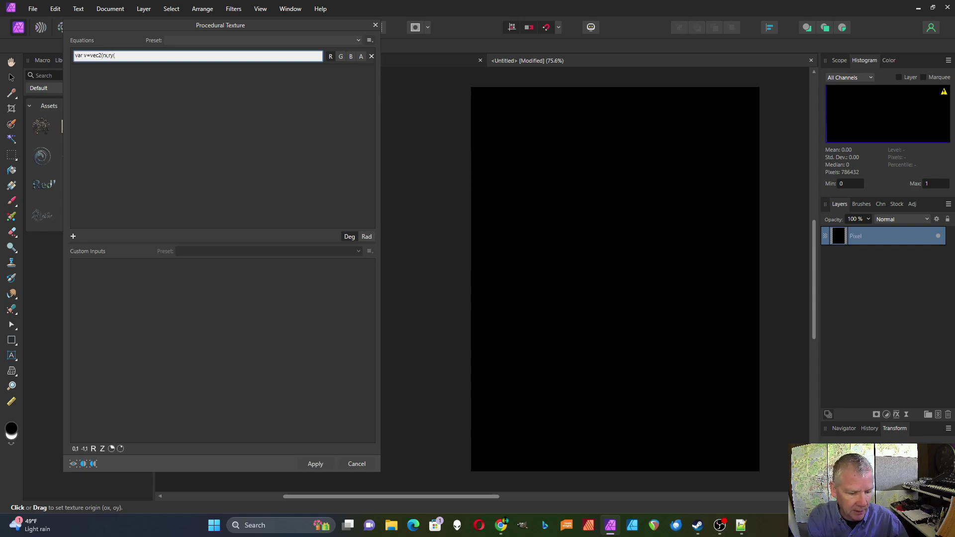
text()*a/w;)
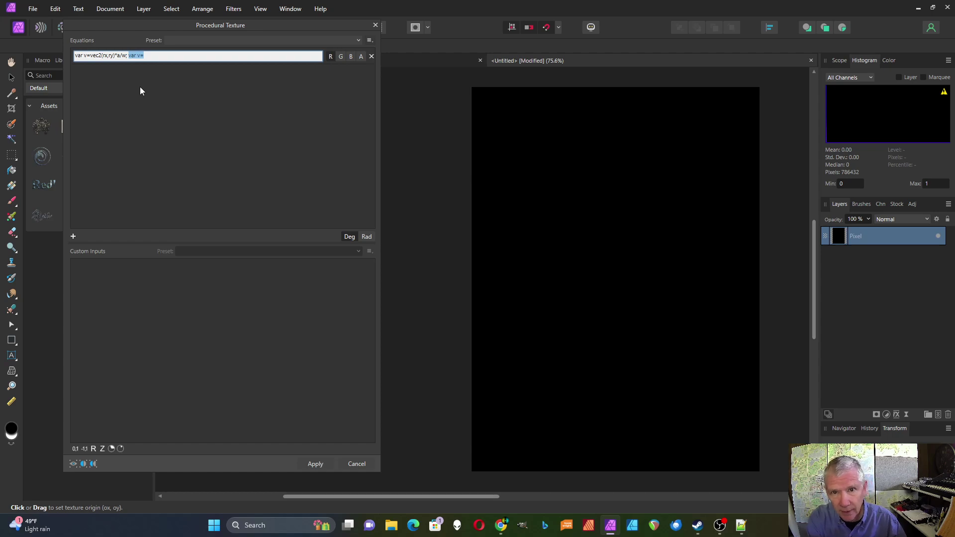
Append the start of a second variable to the equation: var v2=vec2(perlincubic(v,o,.
text(var)
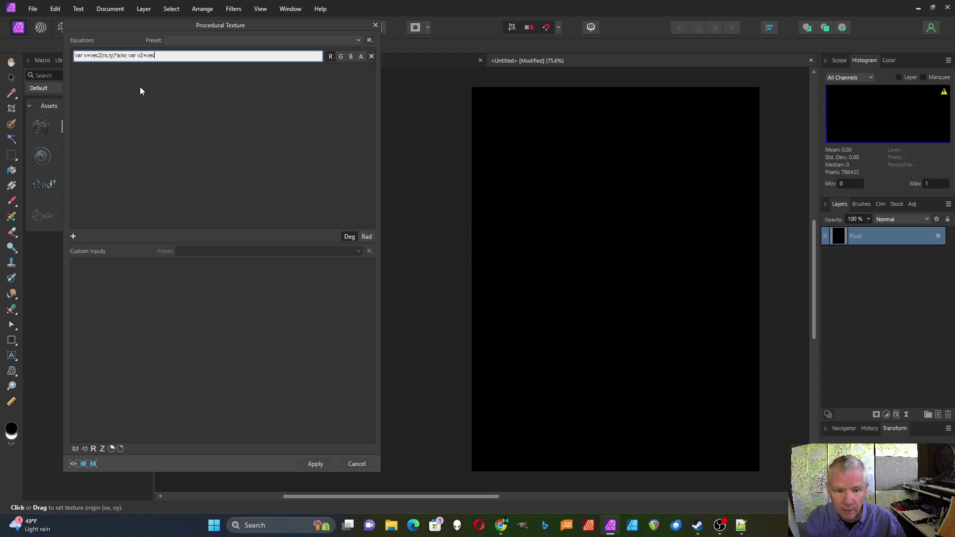
text((per)
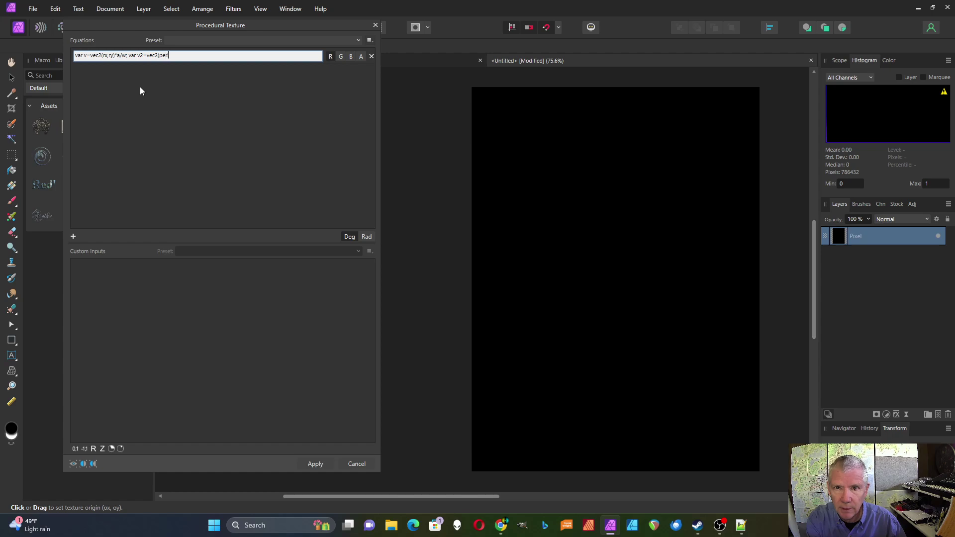
text(lincubic)
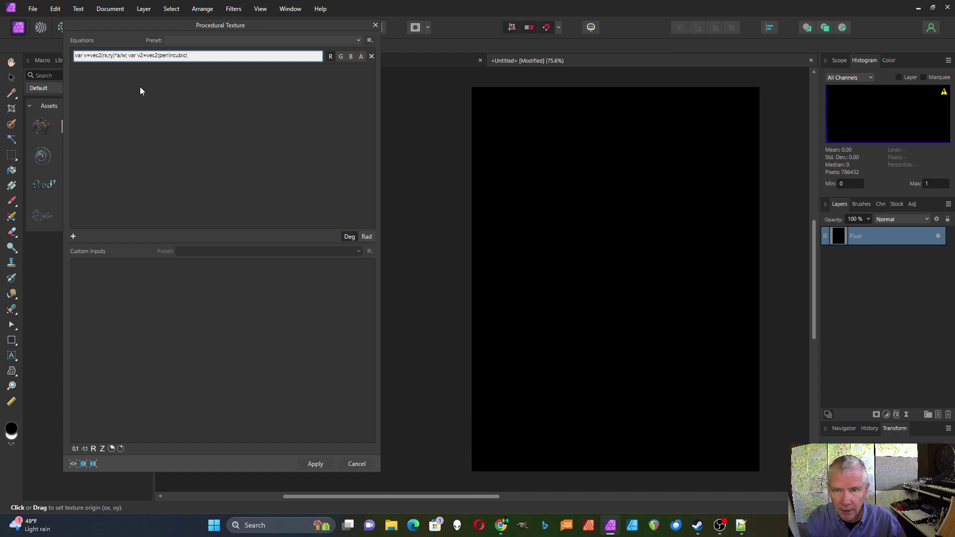
text((v,)
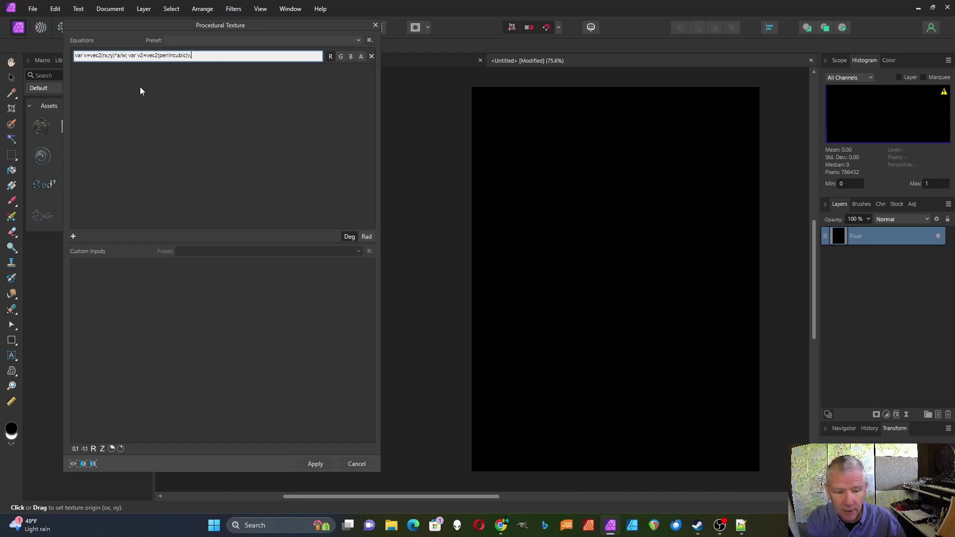
text(o,)
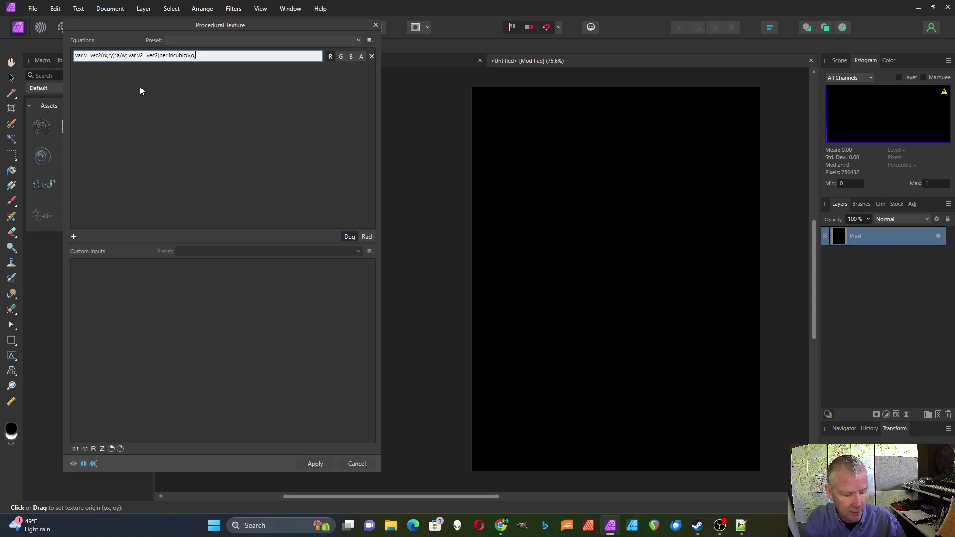
Complete the equation with s); cellnoise2(v2.x,v2.y,b) and commit it.
text(s); cellnoise2(v)
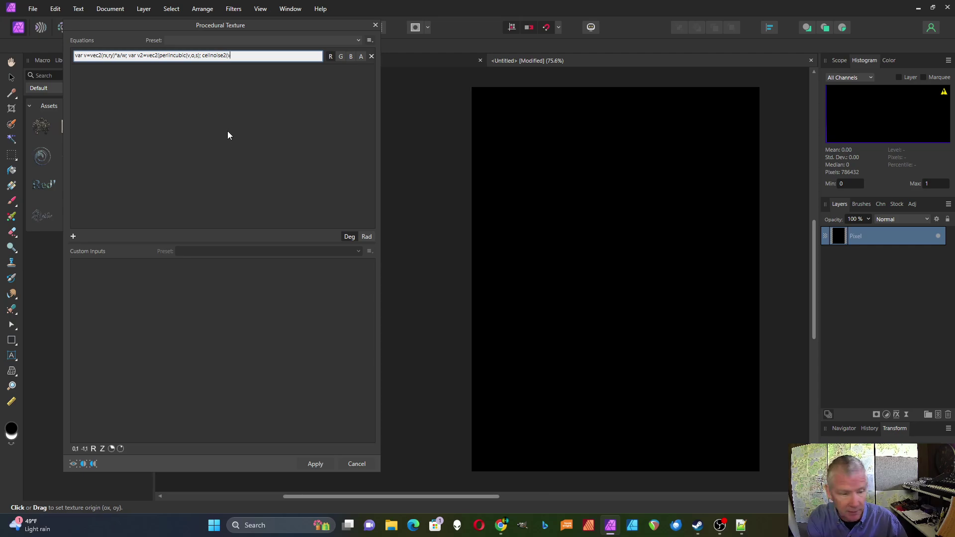
text(2.x)
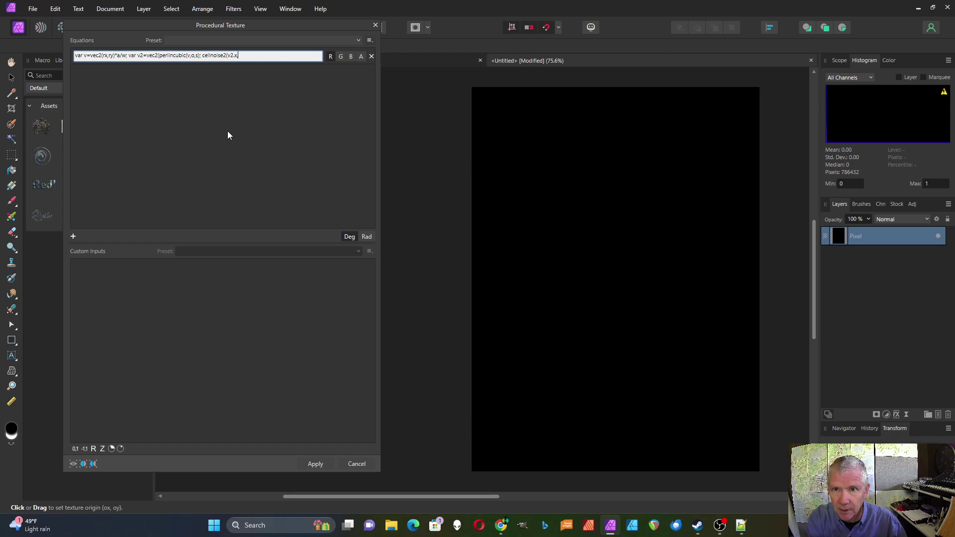
text(,v2.y,)
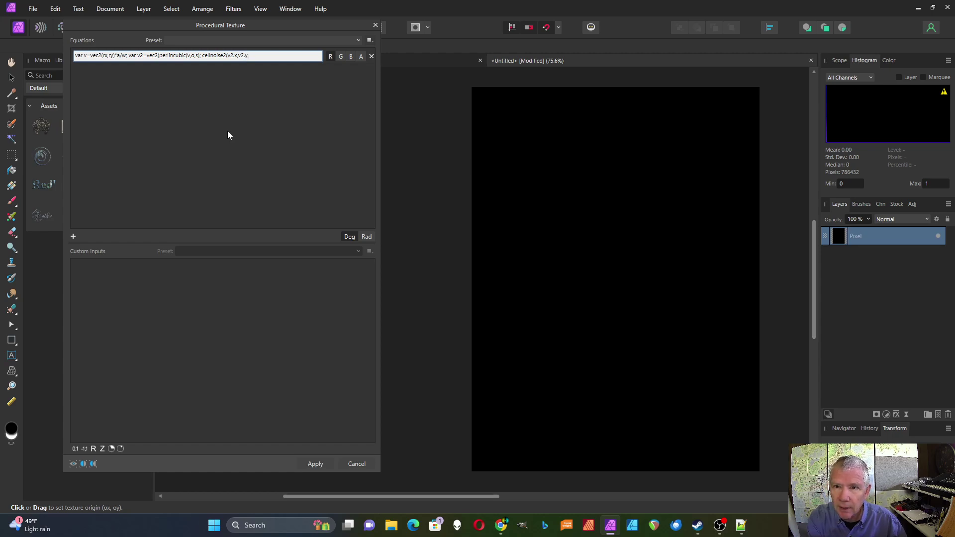
text(b)
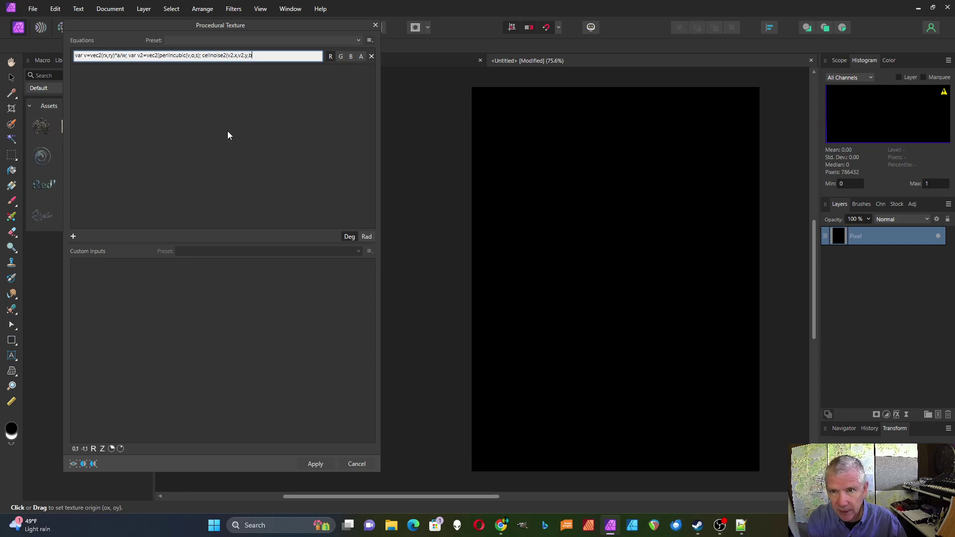
text())
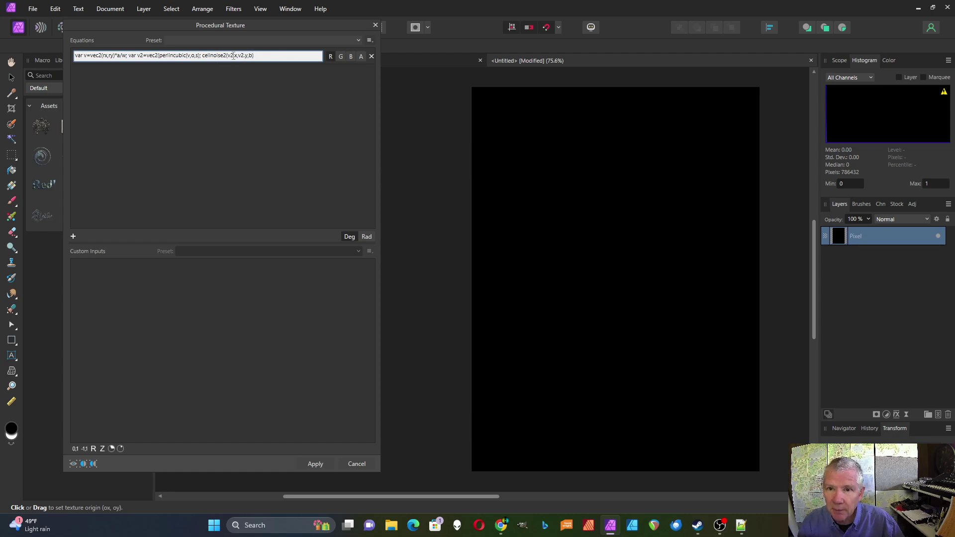
click(175, 122)
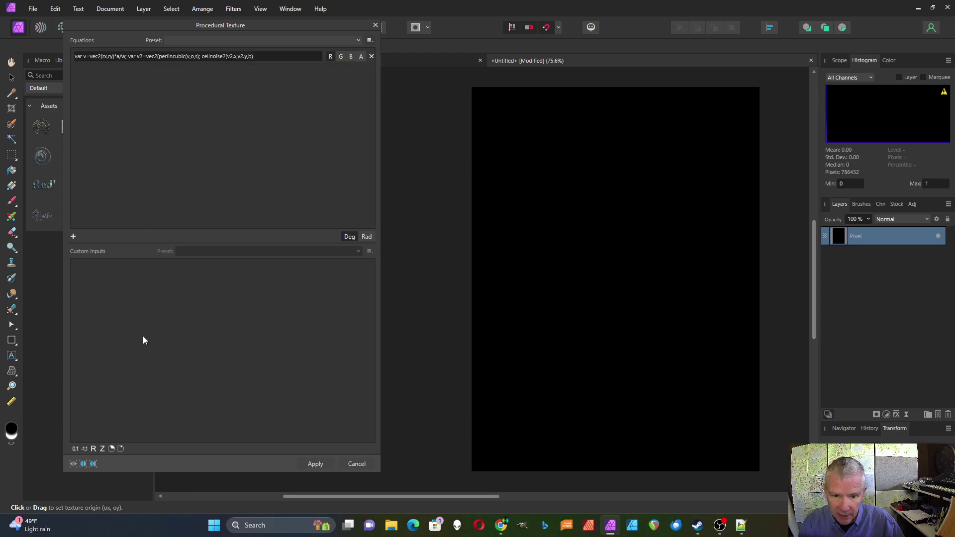
Add a real-number custom input a with the description Scale.
click(93, 449)
click(148, 268)
text(Scale)
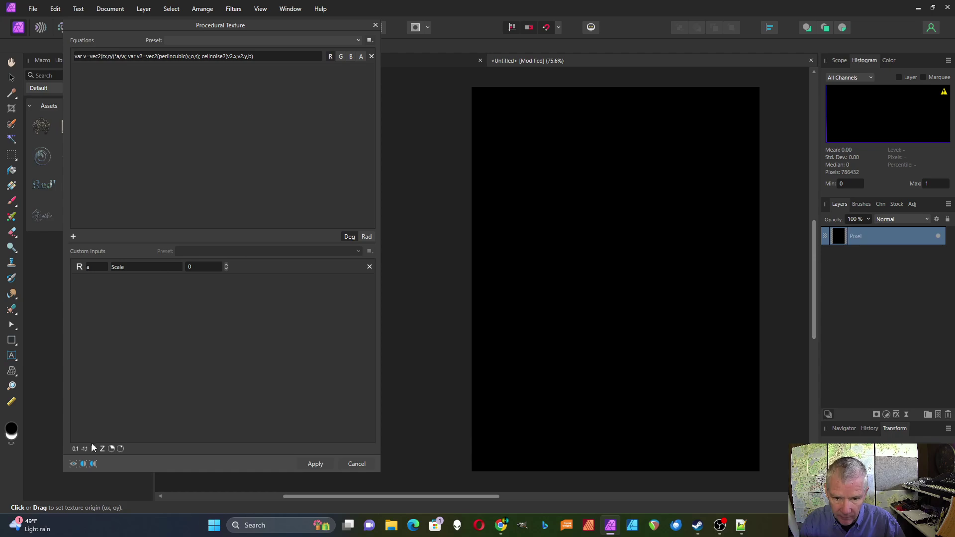
Add a real-number custom input o described as Octaves, and set Scale to 6 and Octaves to 7.
click(93, 449)
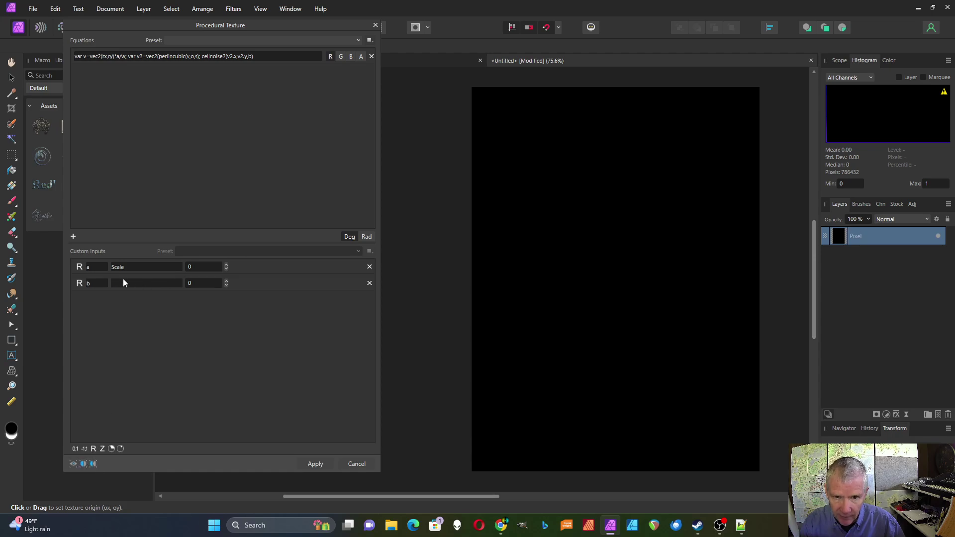
double_click(97, 283)
text(c)
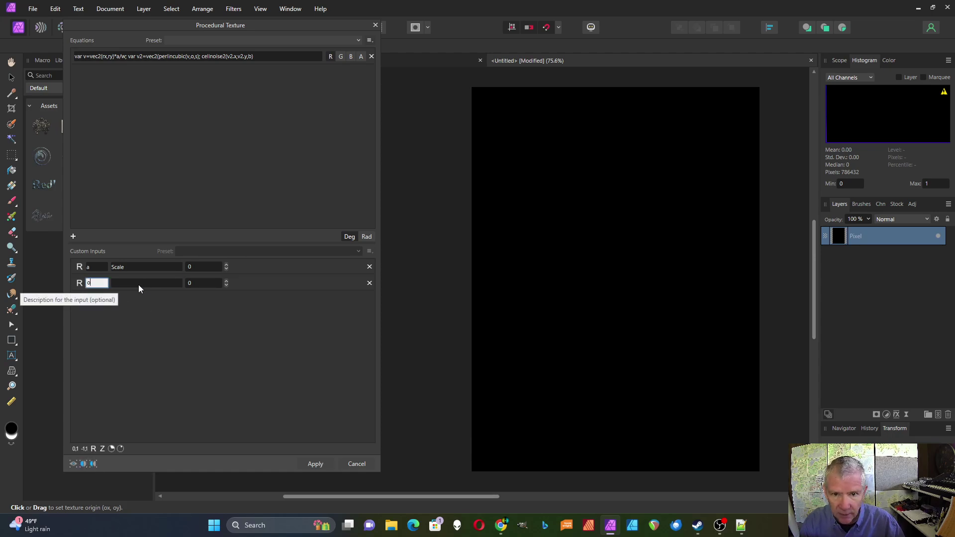
click(138, 285)
text(Octaves)
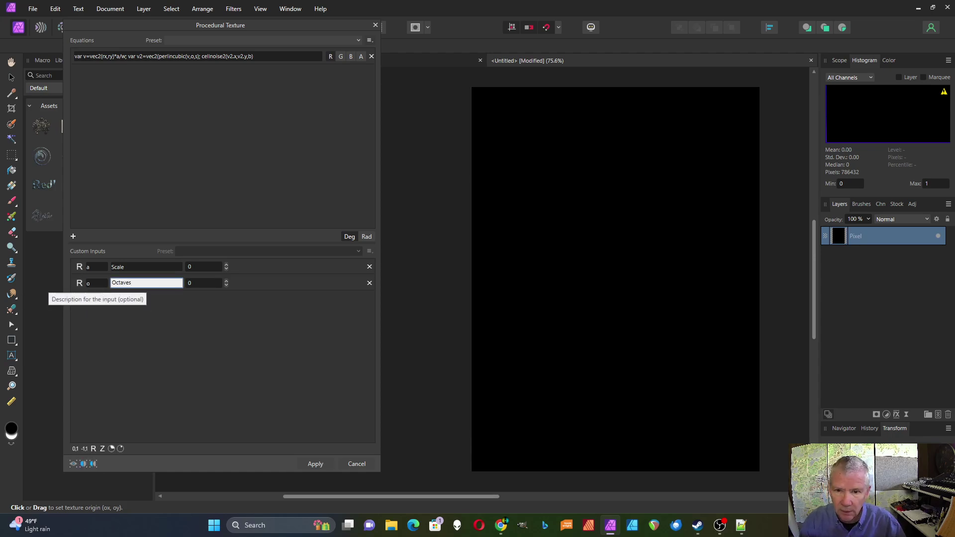
click(226, 265)
click(226, 265)
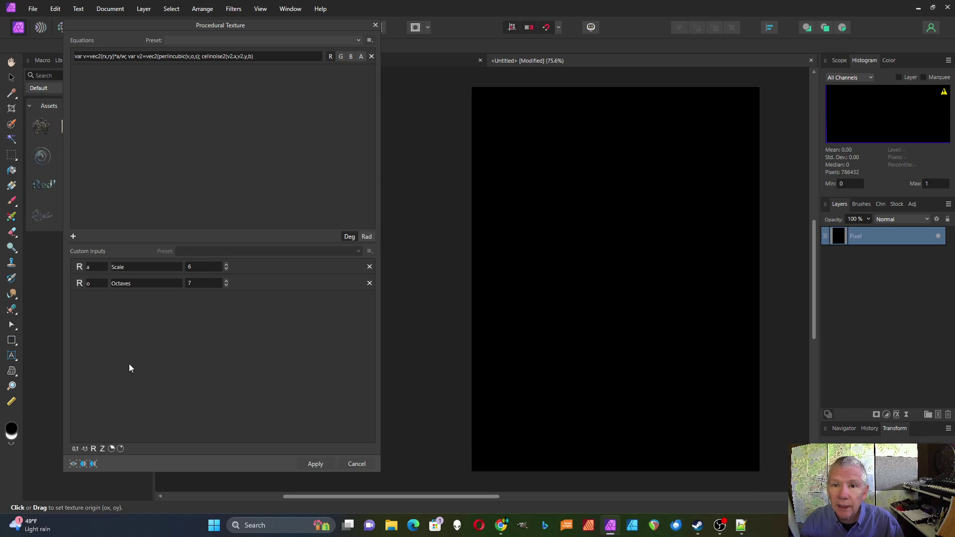
Add a 0-to-1 range custom input named s with the description Smooth.
click(75, 449)
double_click(92, 300)
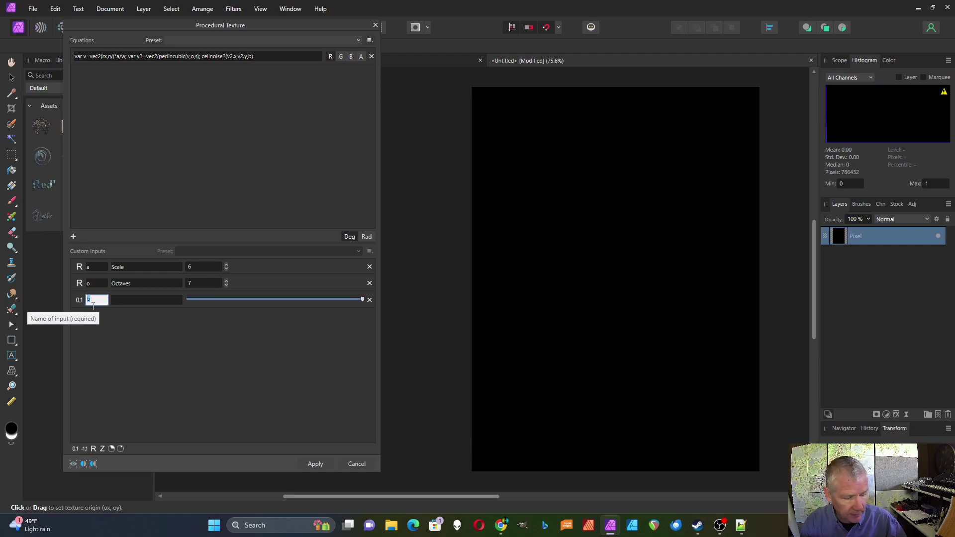
text(s)
key(Tab)
text(Smooth)
key(Return)
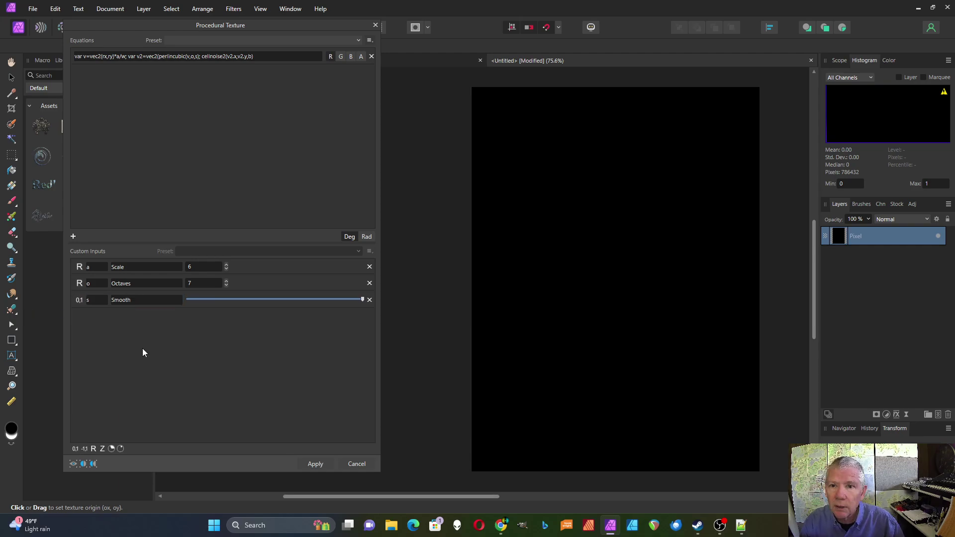
Add a real-number custom input b described as Lines and set it to 2.
click(94, 449)
click(122, 316)
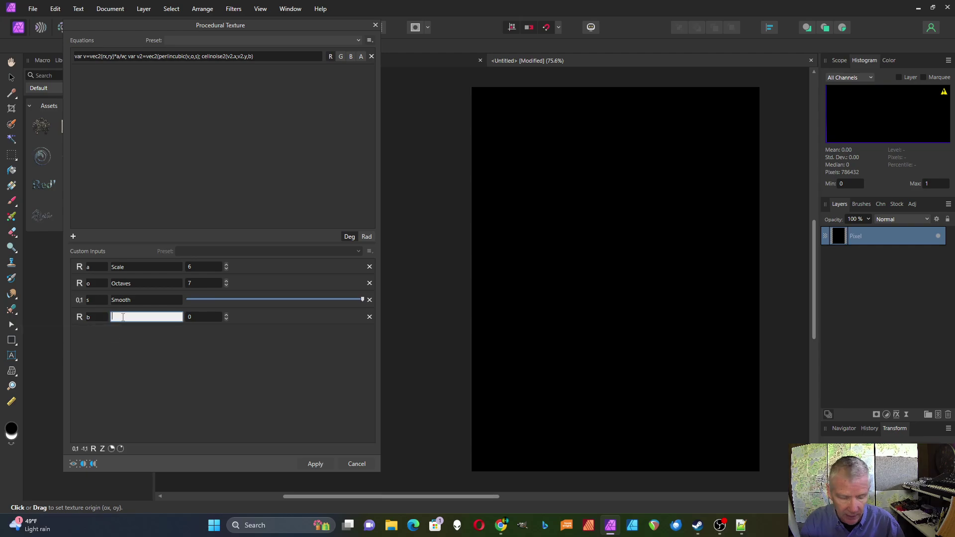
text(Lines)
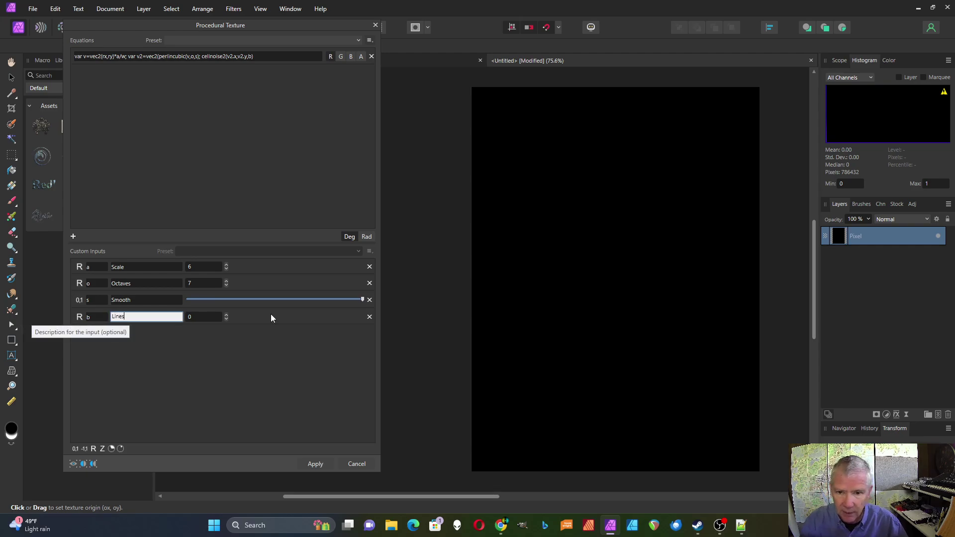
click(229, 332)
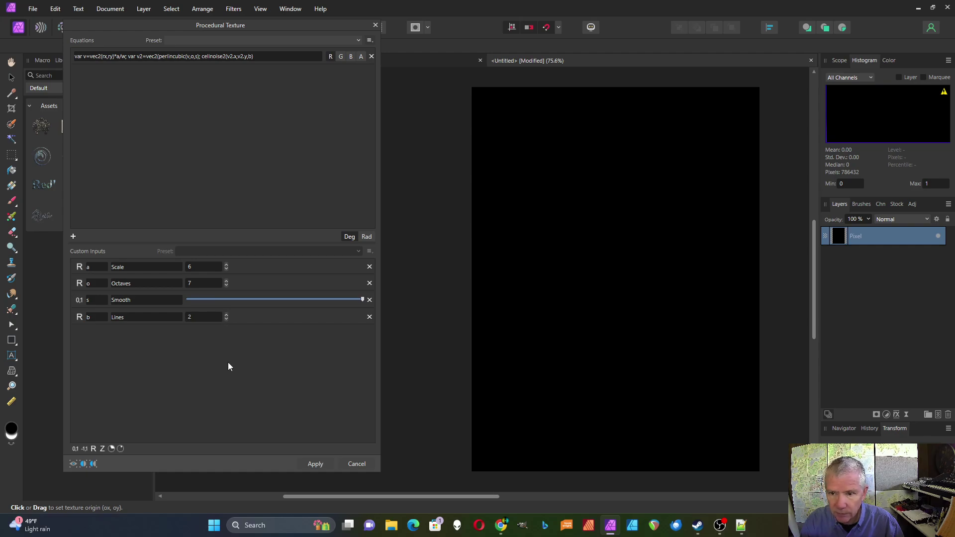
Insert the missing closing parenthesis after perlincubic(v,o,s) in the equation and commit it.
click(200, 56)
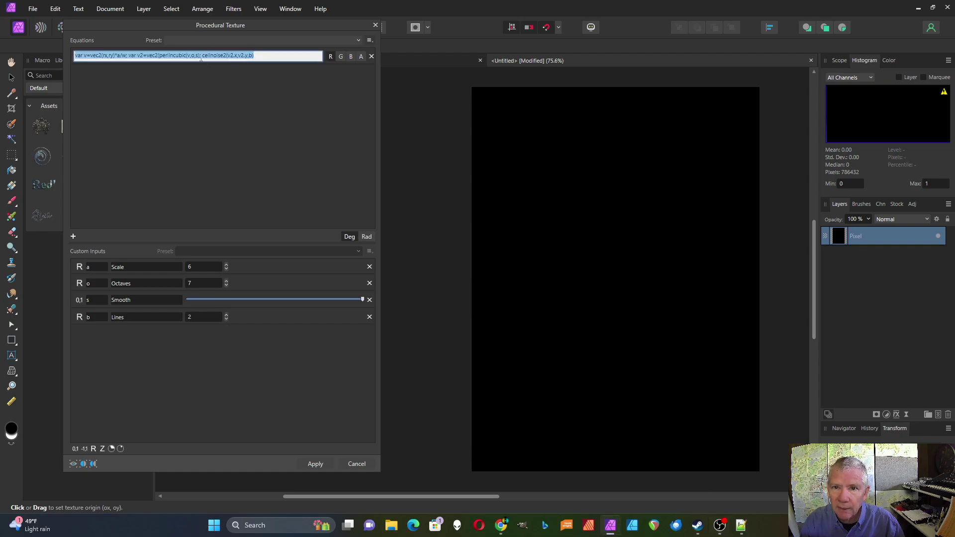
click(201, 56)
text())
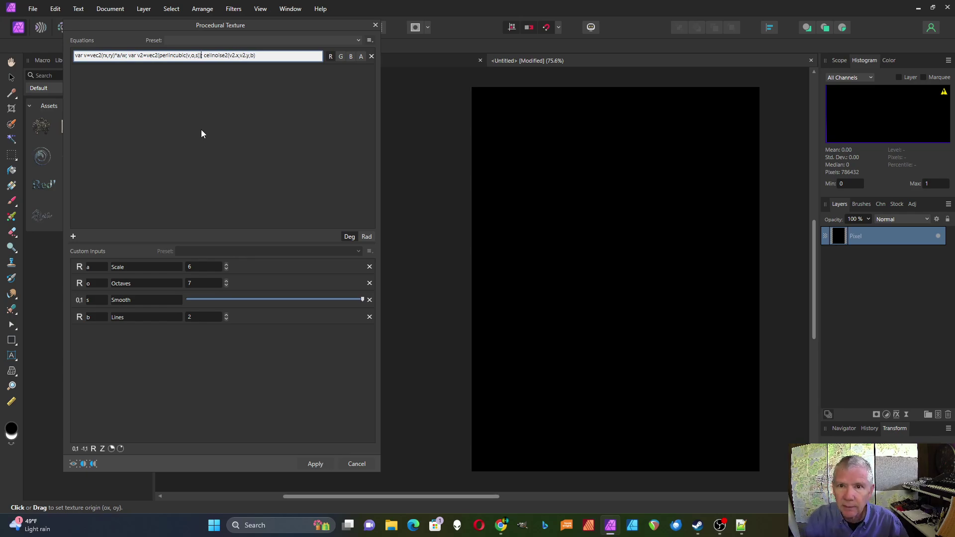
key(Return)
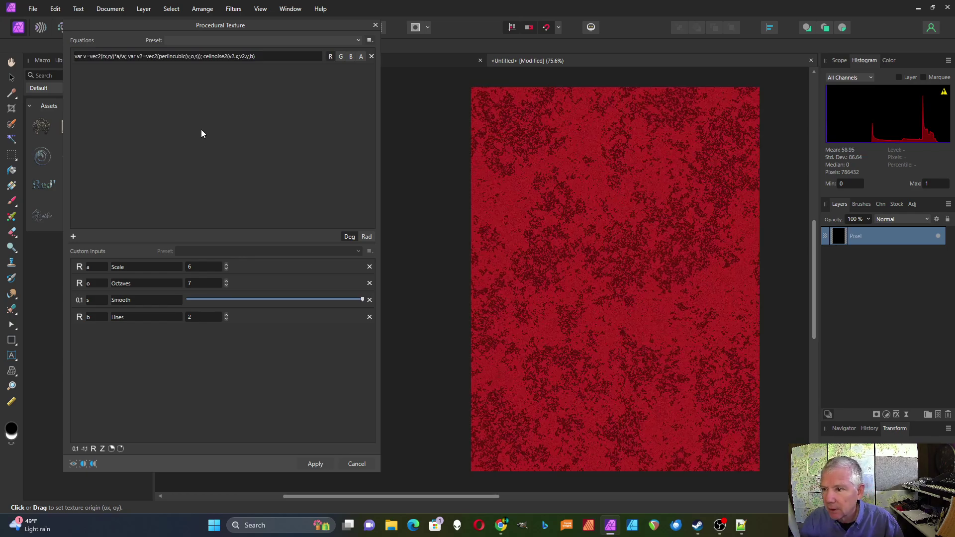
Output the equation to the green and blue channels as well as red.
click(341, 56)
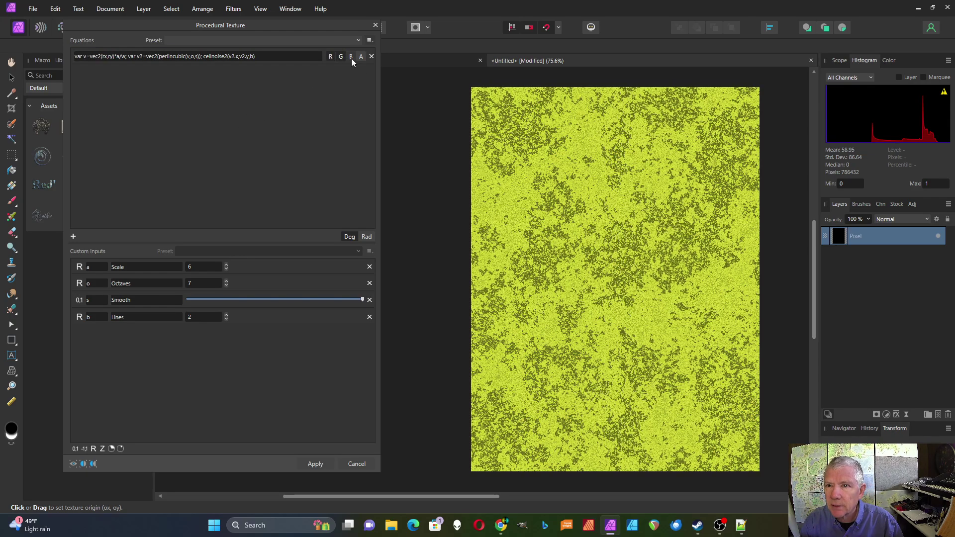
click(351, 57)
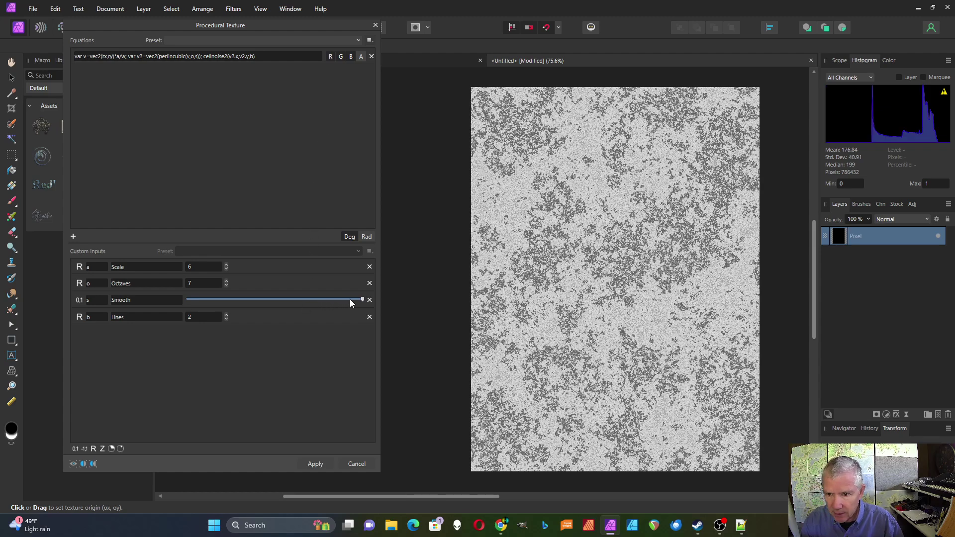
Lower Smooth to about 60 percent of its range, keep Lines at 2 and set Scale to 16.
drag(362, 300, 280, 302)
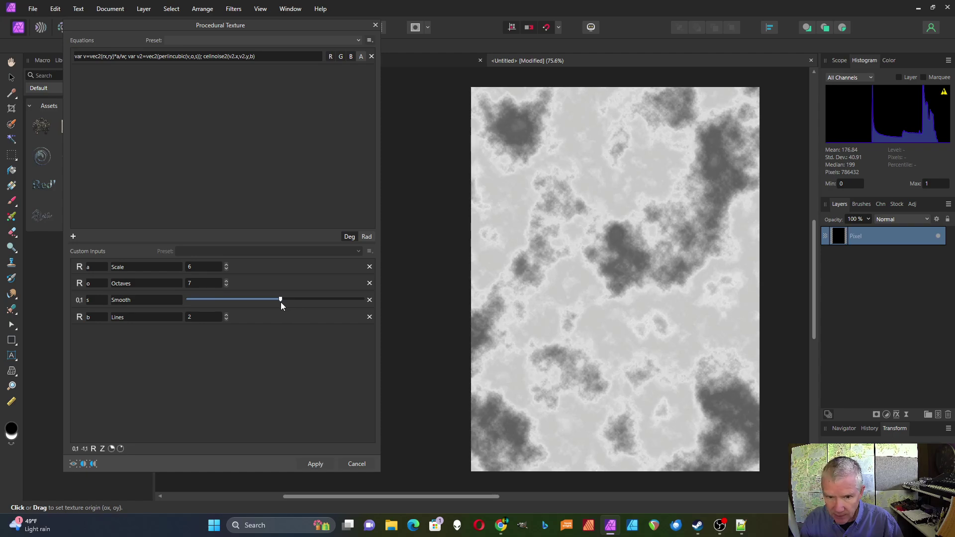
click(227, 318)
click(227, 316)
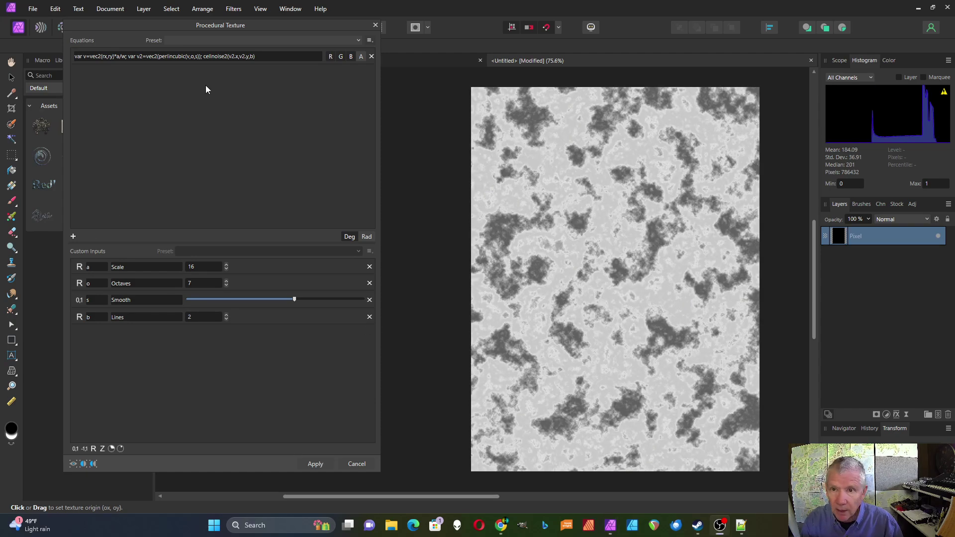
Add +t*dir(v2*c).x after v2.x in the cellnoise2 term of the equation.
click(236, 58)
click(239, 57)
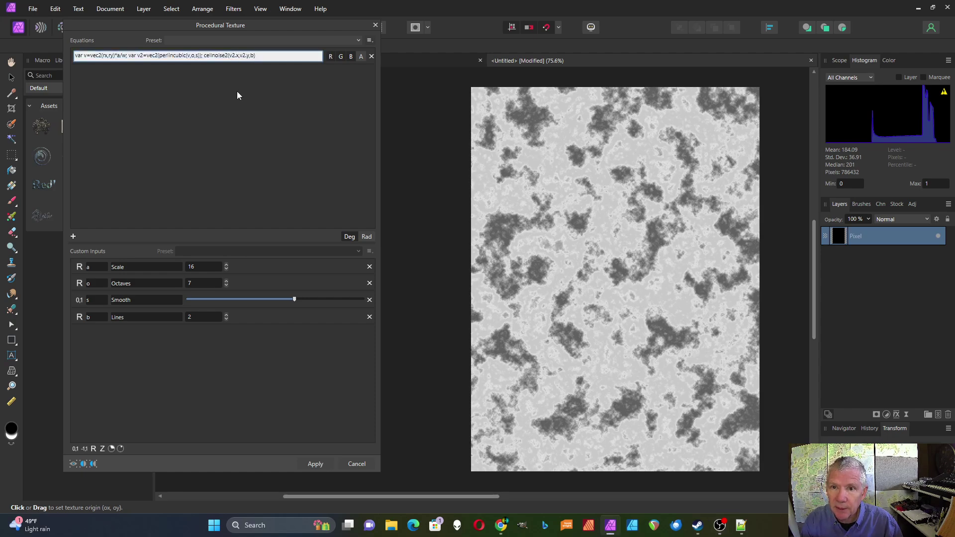
text(+)
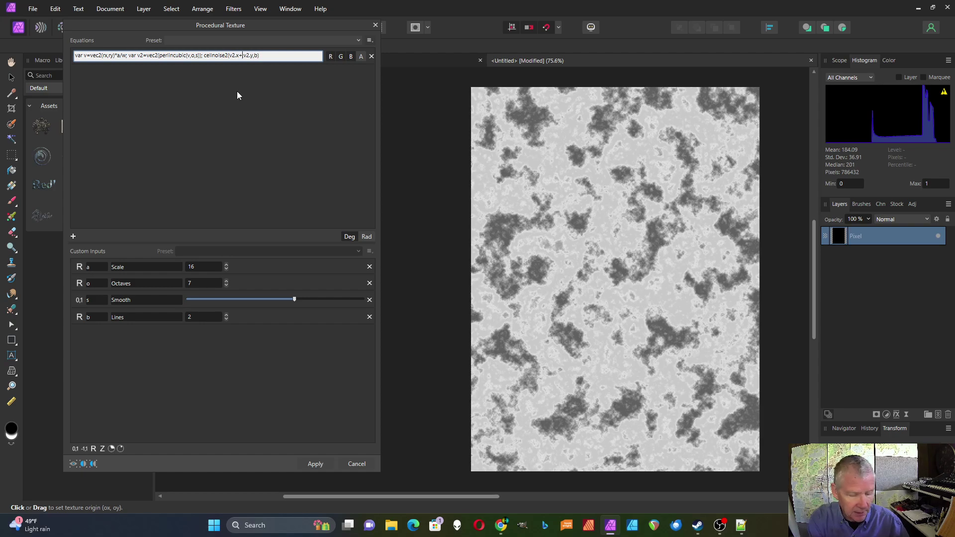
text(t)
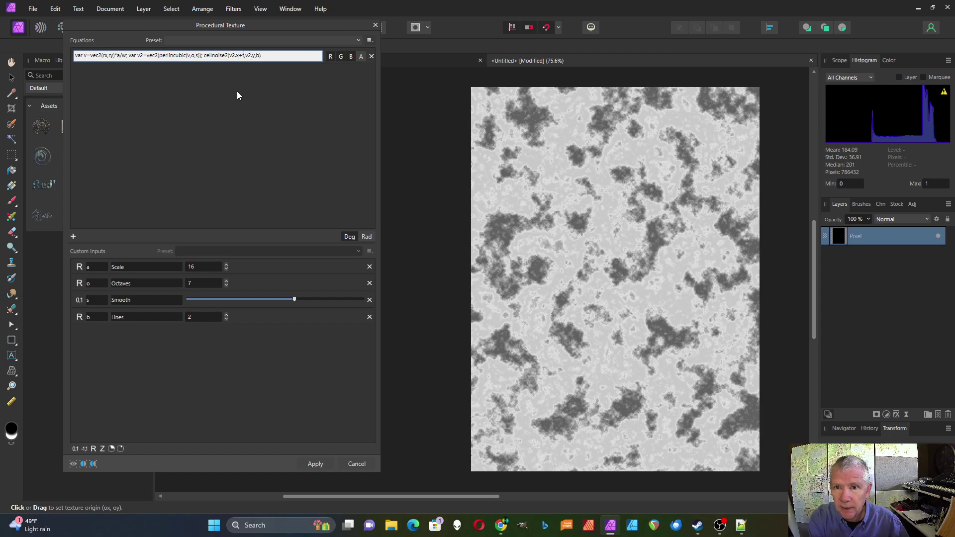
text(*dir)
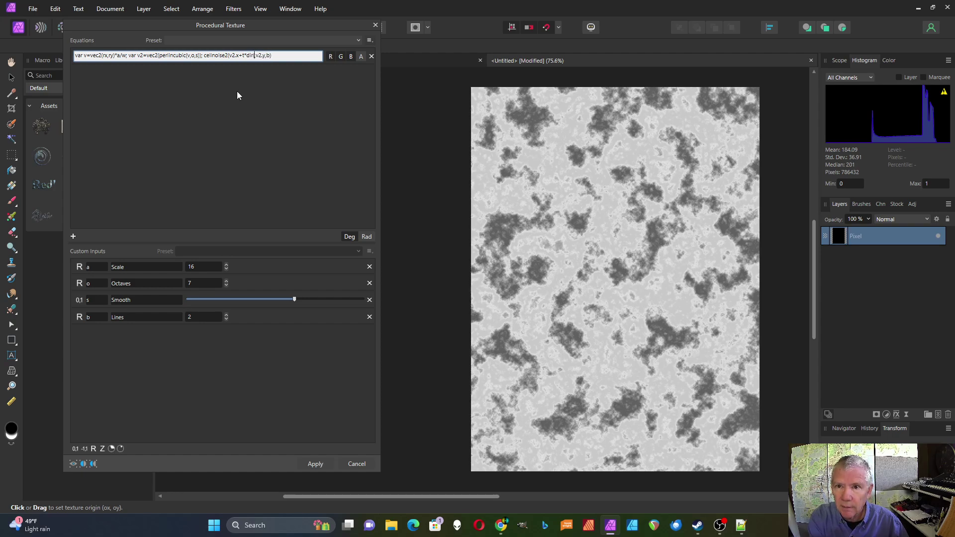
text( v2)
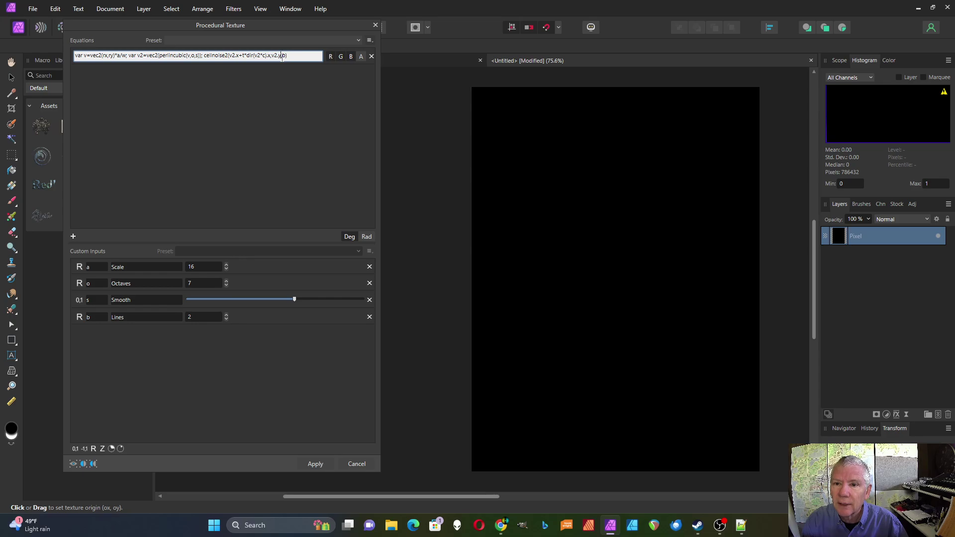
Add +t*dir(v2*c).y after v2.y in the cellnoise2 term and commit the equation.
text(+t*)
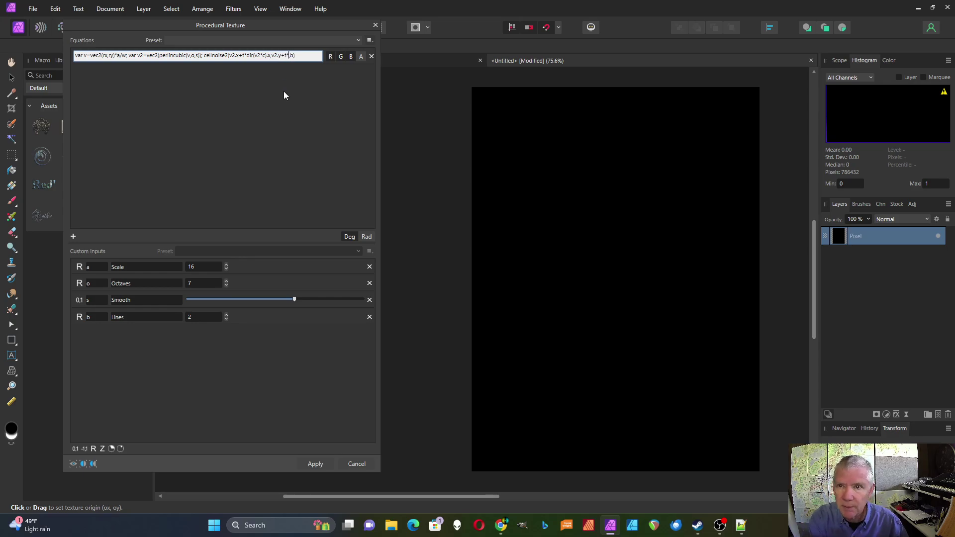
text(dir(v2*c)
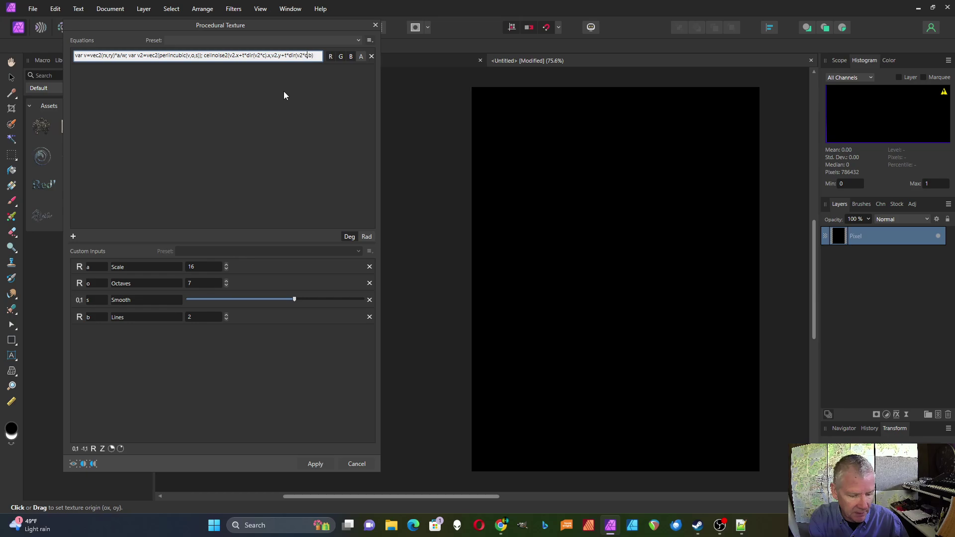
text().y)
key(Return)
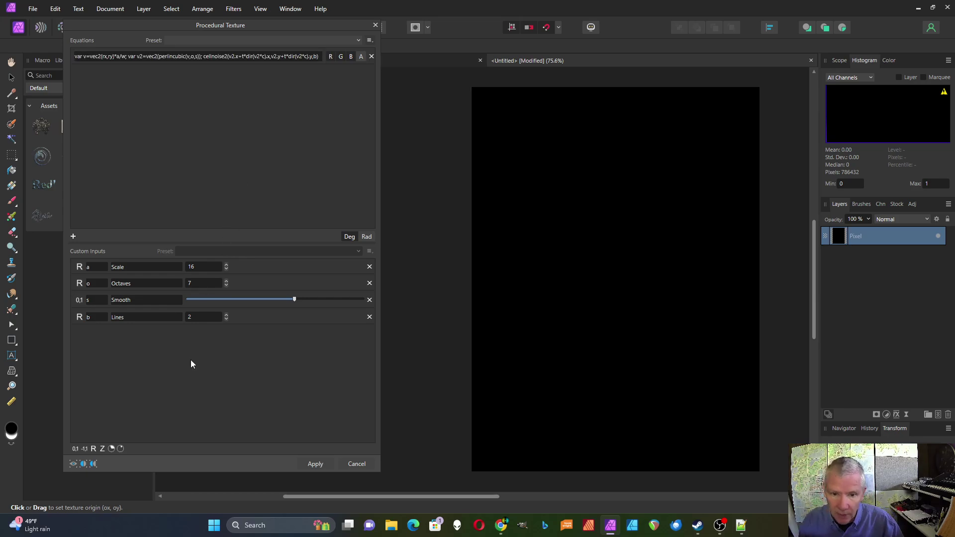
Add a real-number custom input c set to 2 and a 0-to-1 range custom input named t.
click(93, 449)
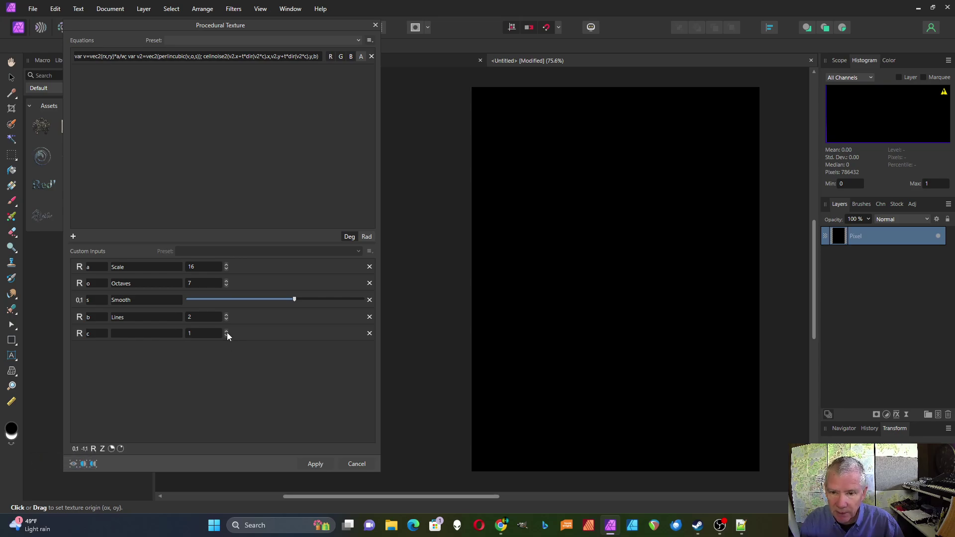
click(77, 448)
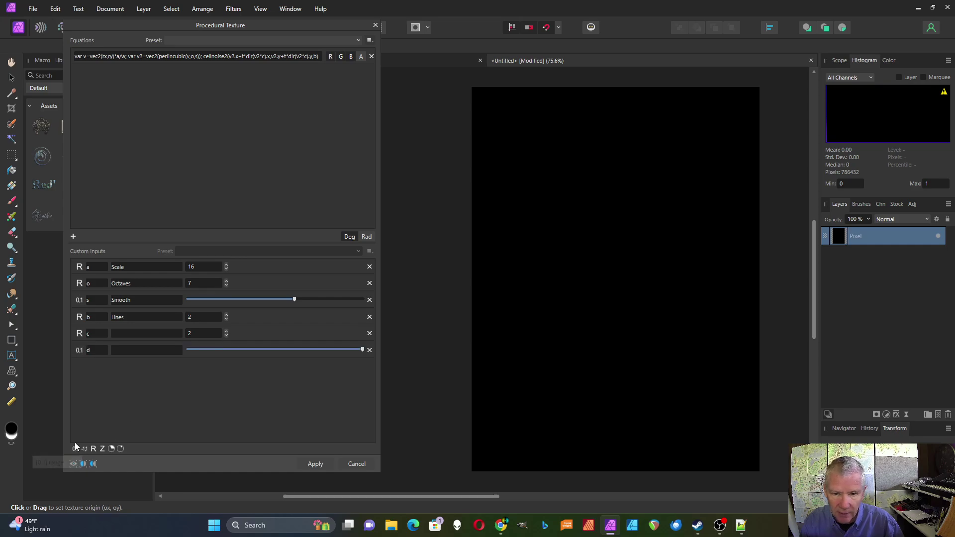
text(t)
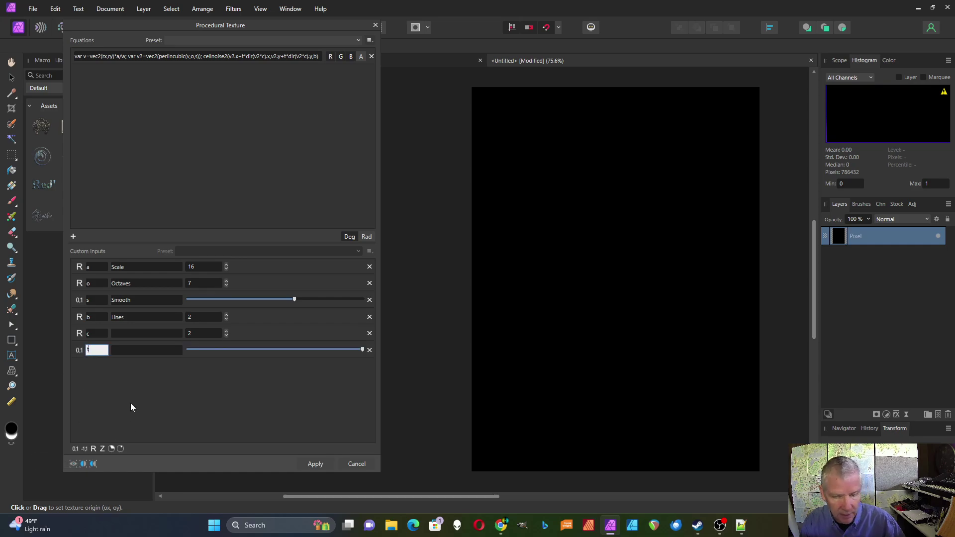
key(Return)
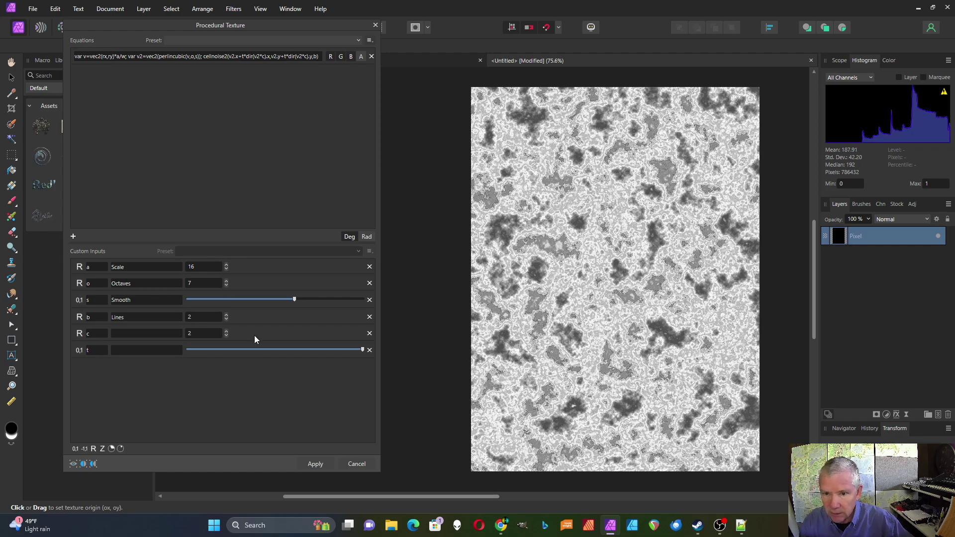
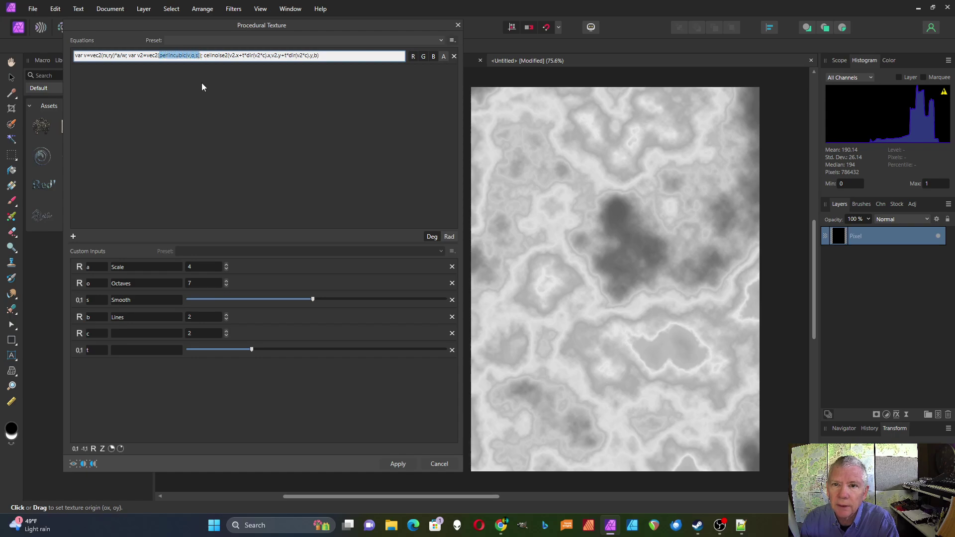
Wrap the cellnoise2 term in scerp( ), with perlincubic(v,o,s) and f as its second and third arguments.
click(336, 56)
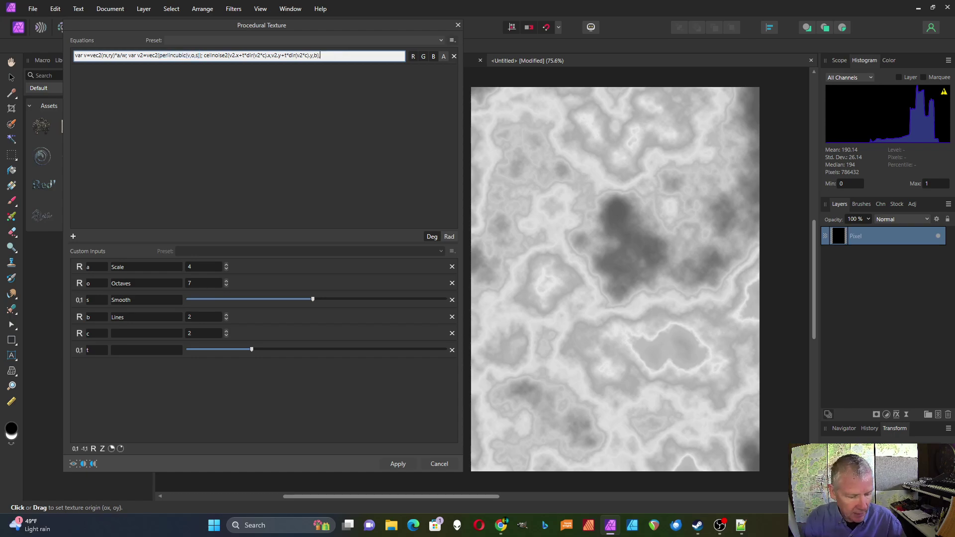
text(,)
text(perlincubic(v,o,s))
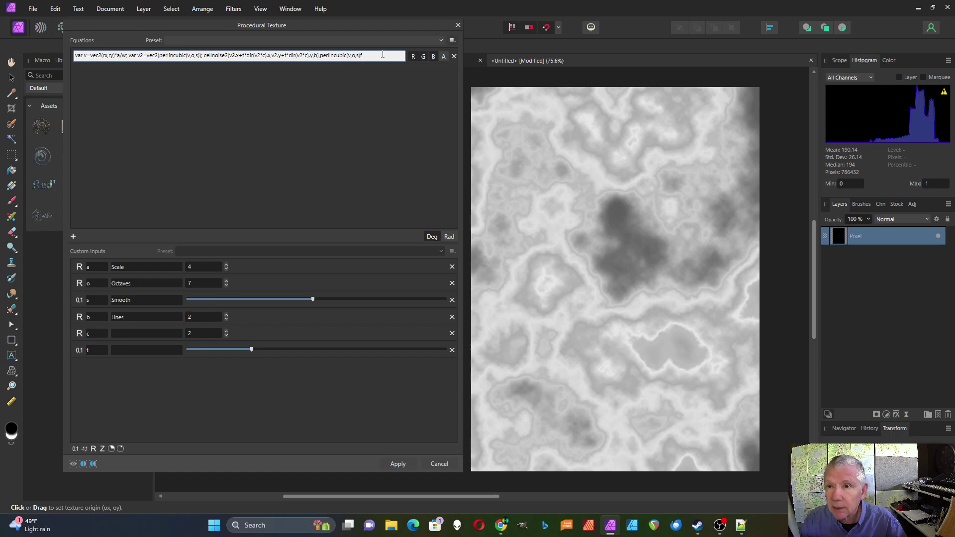
text(f)
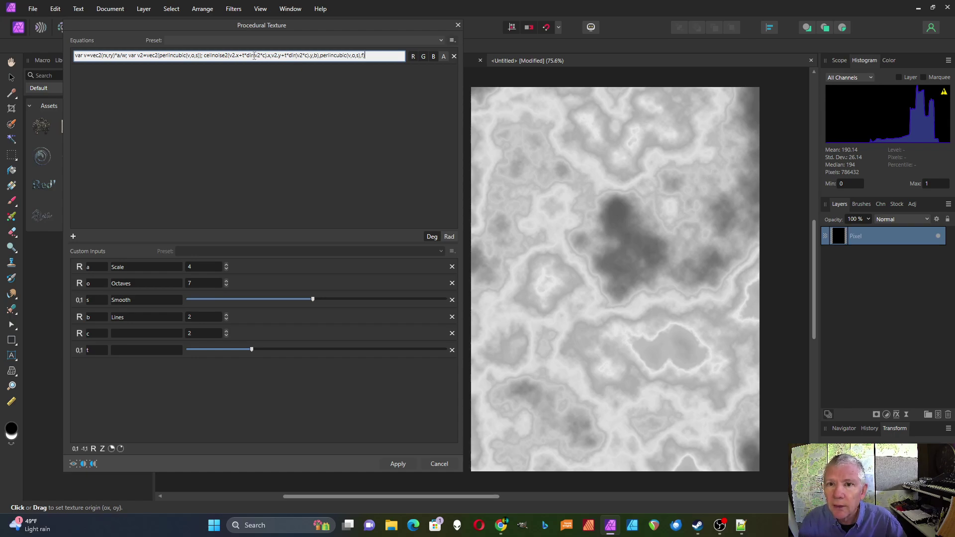
text())
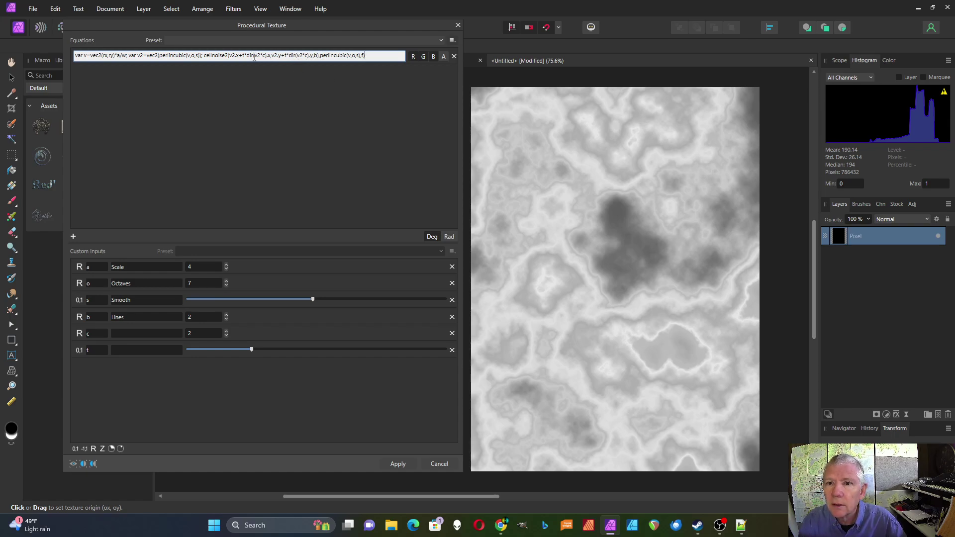
click(204, 56)
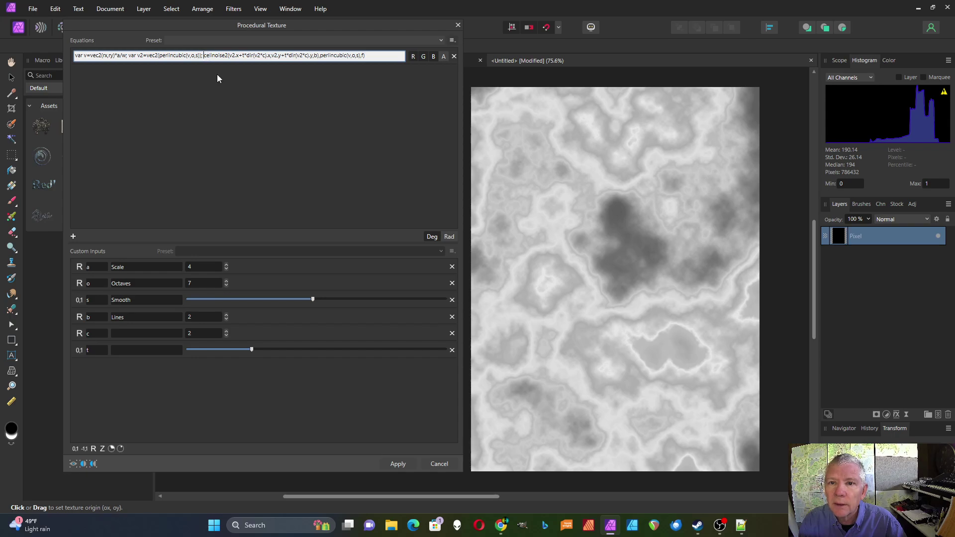
text(scerp)
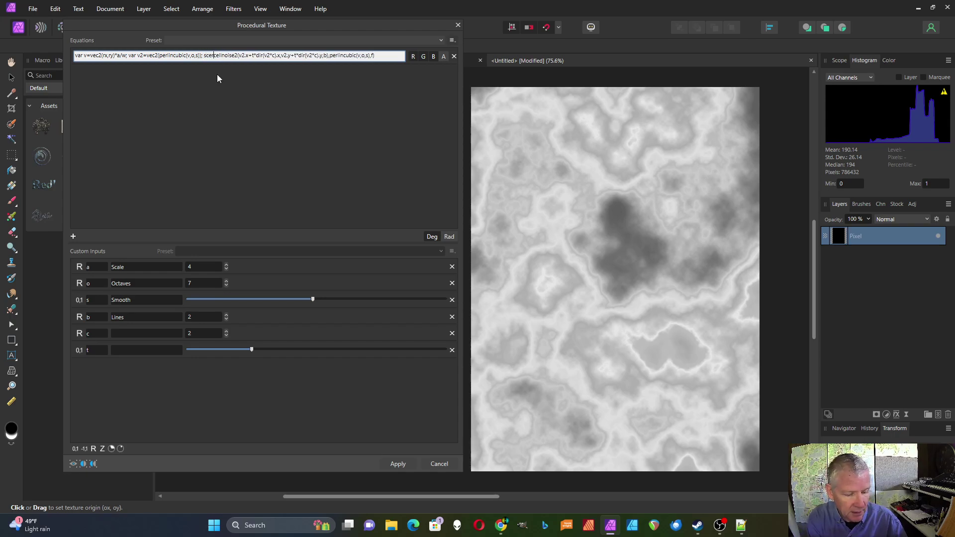
text(()
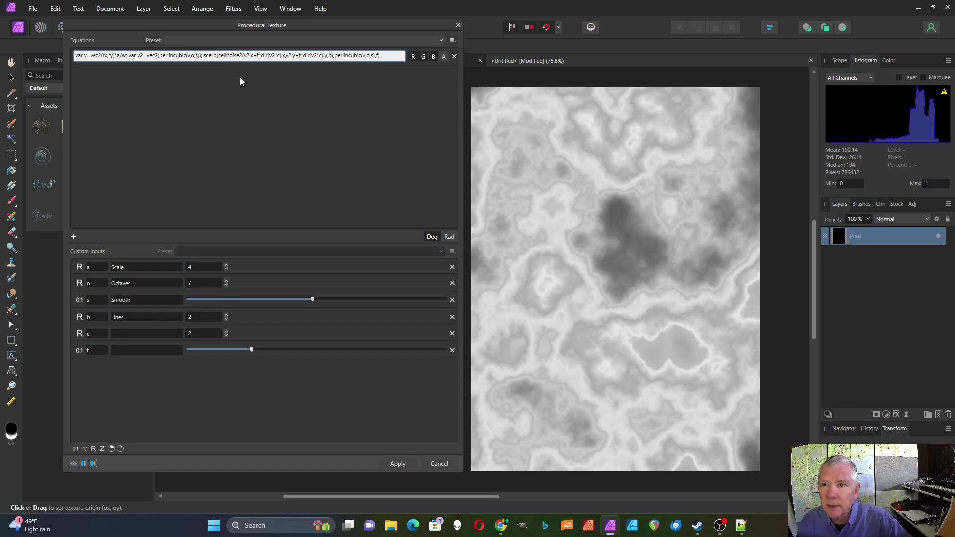
Add a 0-to-1 range custom input named f and set it to about 40 percent of its range.
click(73, 449)
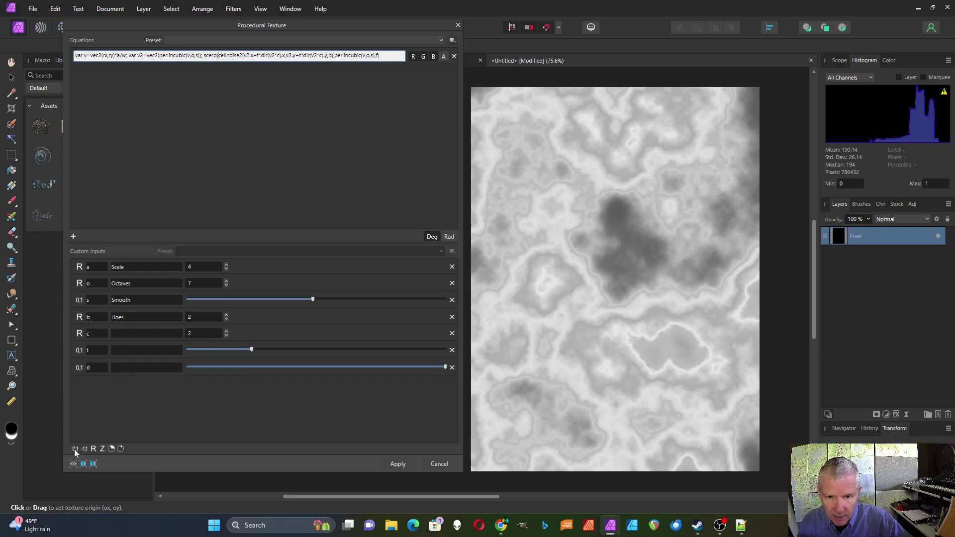
click(93, 367)
text(f)
key(Return)
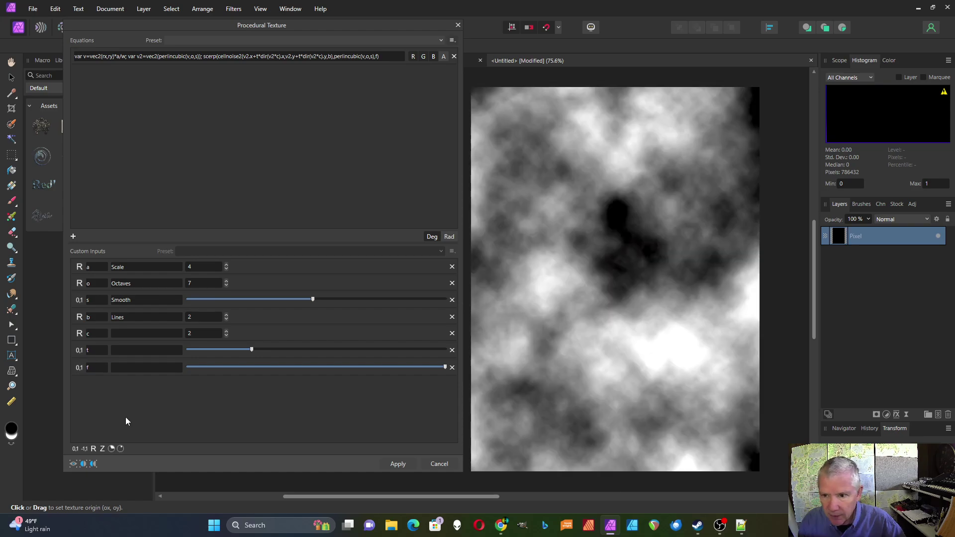
drag(445, 367, 168, 373)
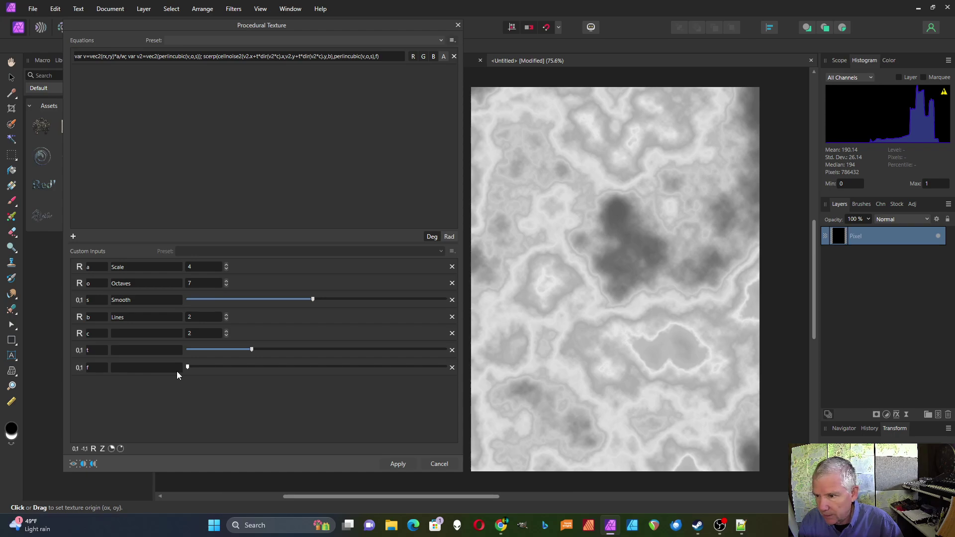
drag(239, 382, 295, 381)
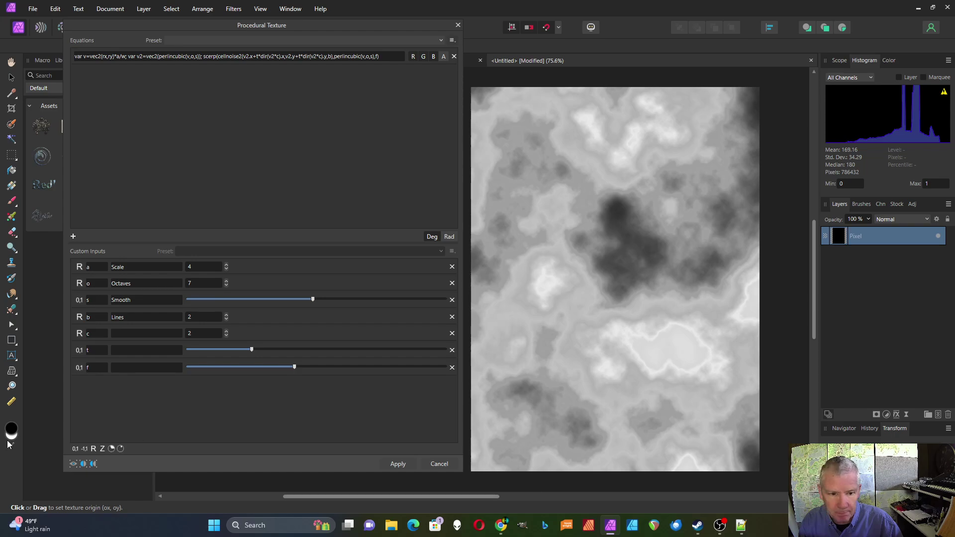
Insert the multiplier i1*2* directly before scerp in the equation.
click(200, 55)
click(203, 57)
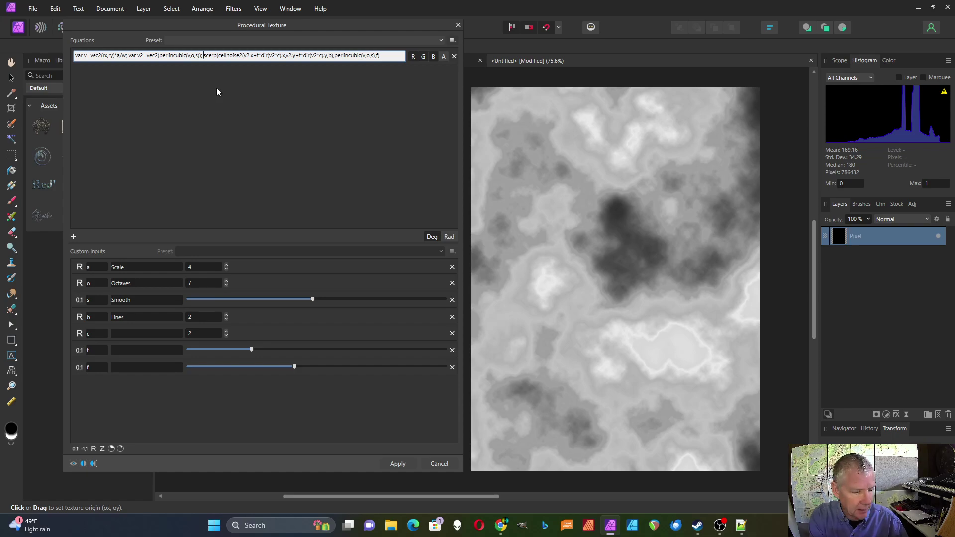
text(if)
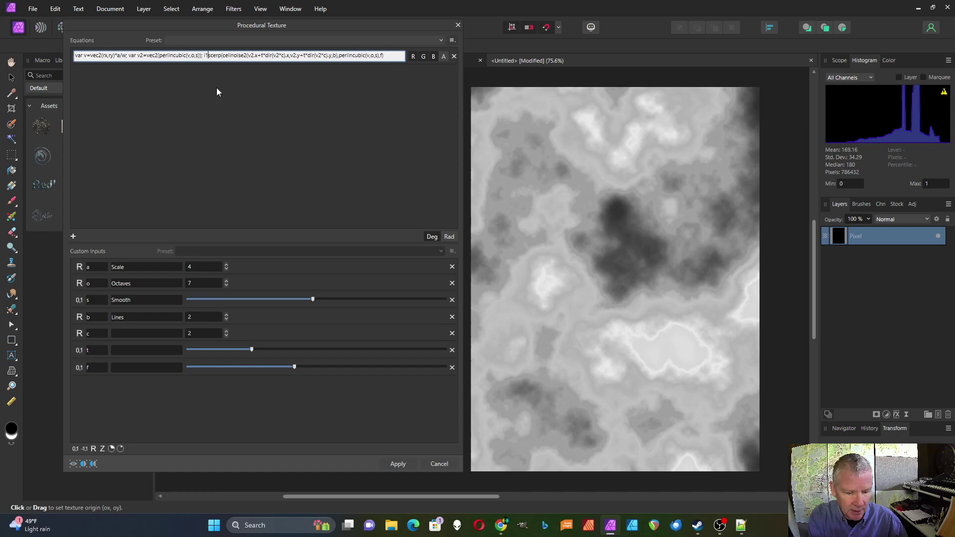
text(*2*)
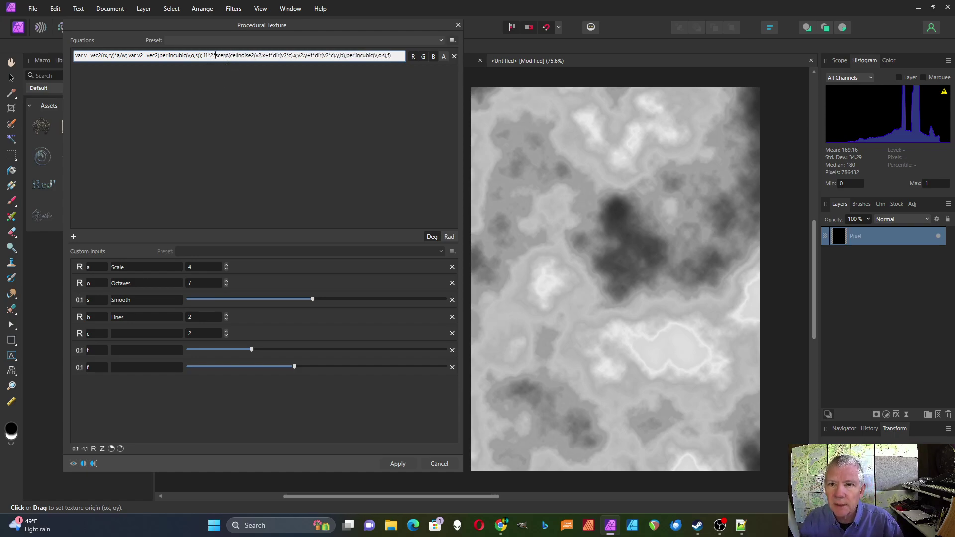
Describe custom input c as Turbulence Scale and custom input t as Turbulence.
click(148, 330)
text(T)
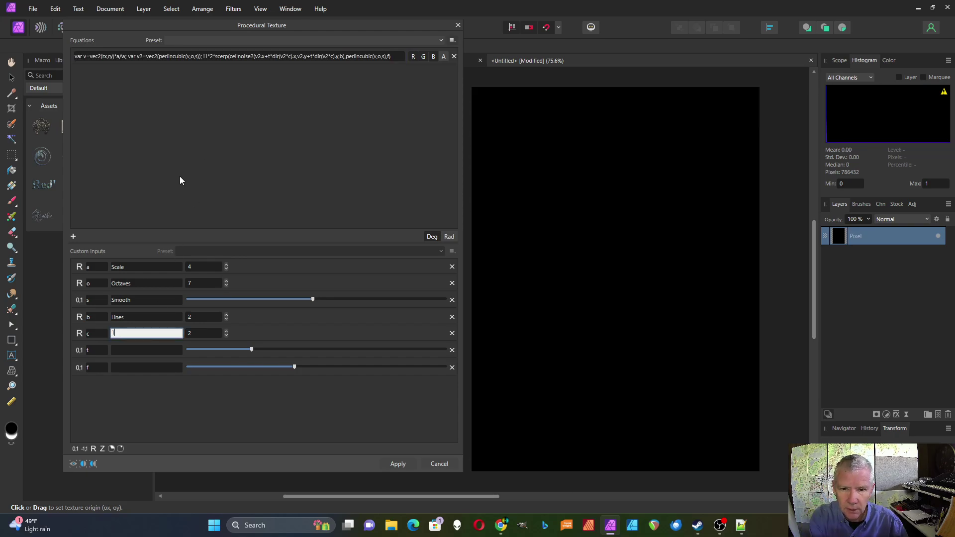
text(urbulence Scale)
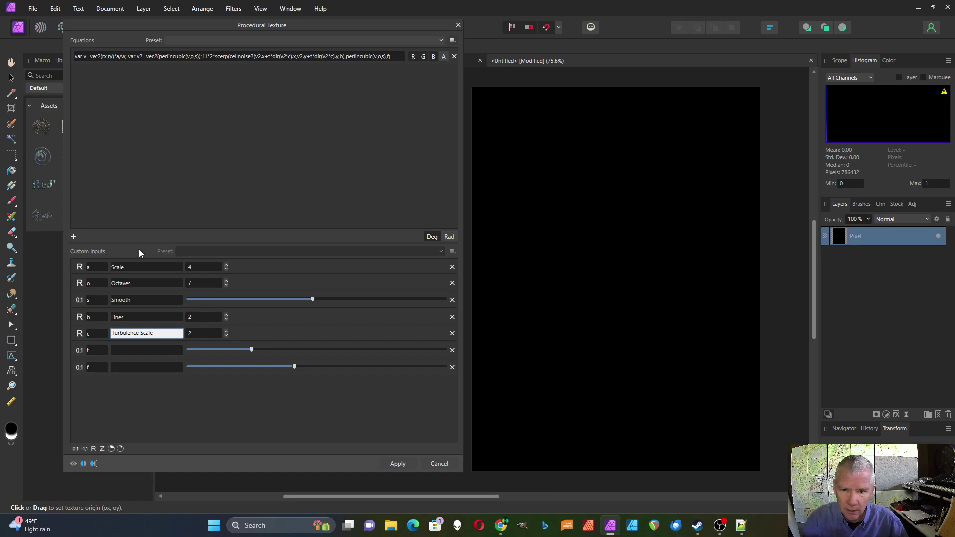
click(141, 354)
text(T)
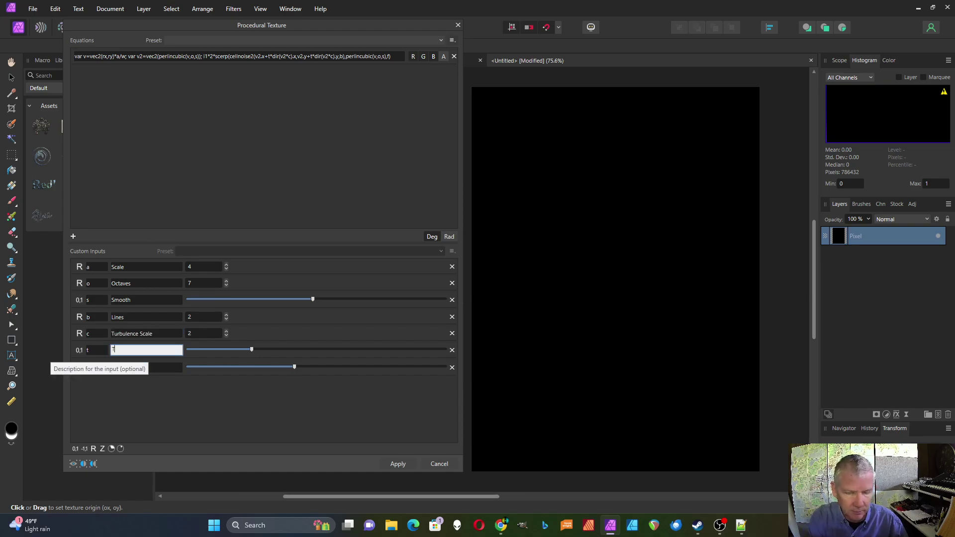
text(urbulence)
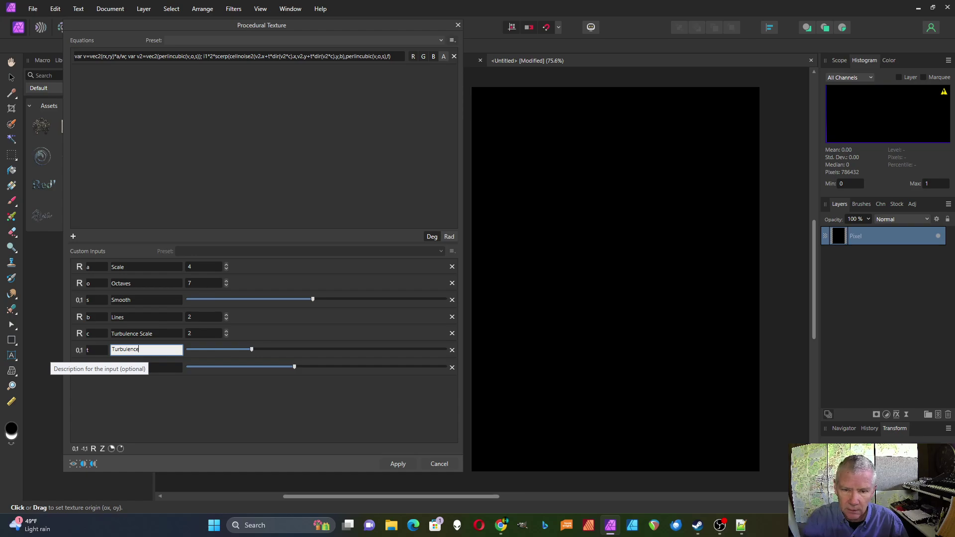
Describe custom input f as Mix.
click(124, 369)
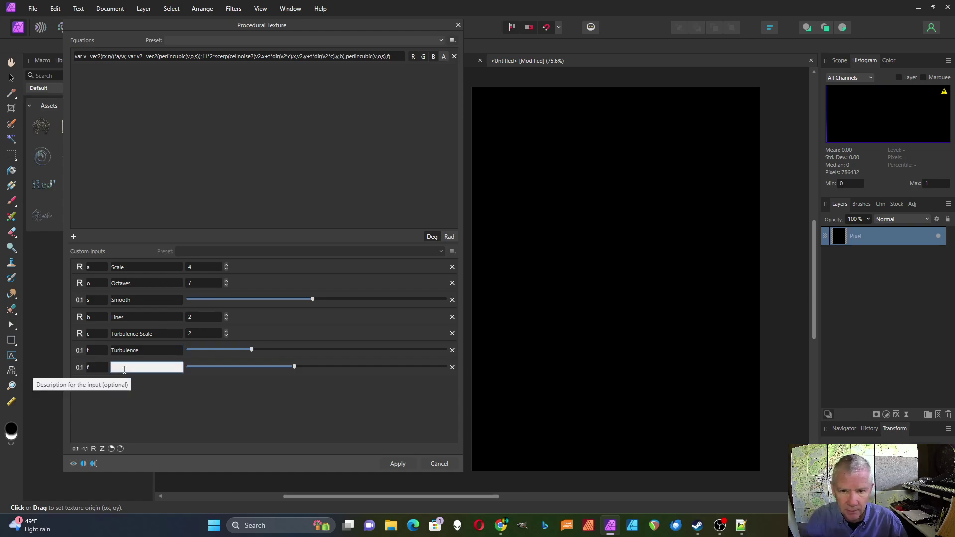
text(M)
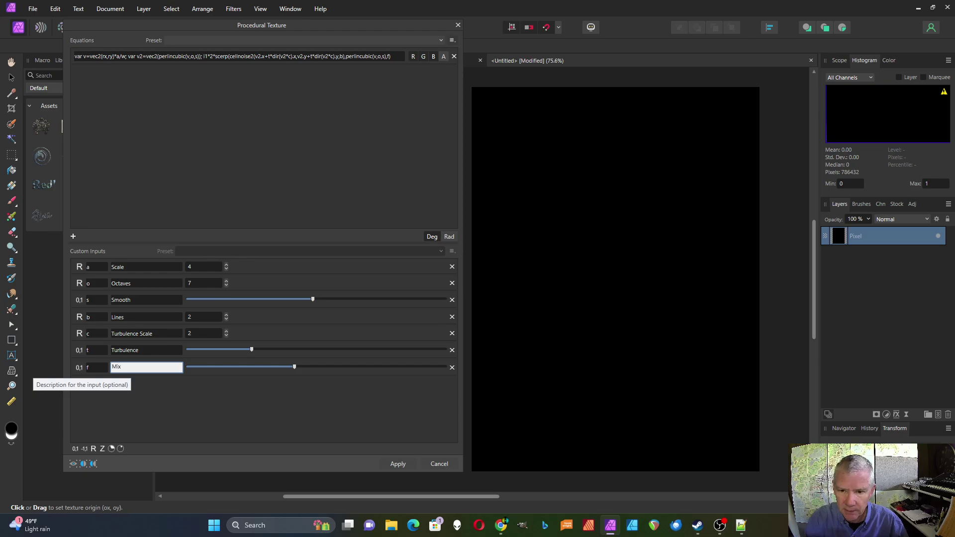
text(ix)
key(Return)
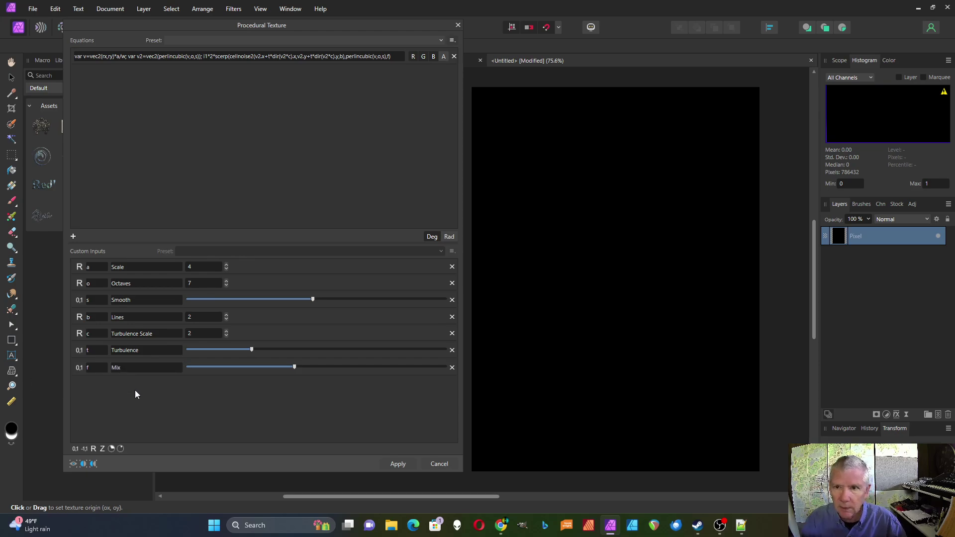
Add a 0-to-1 range custom input named i1 with the description Fader.
click(76, 448)
text(i1)
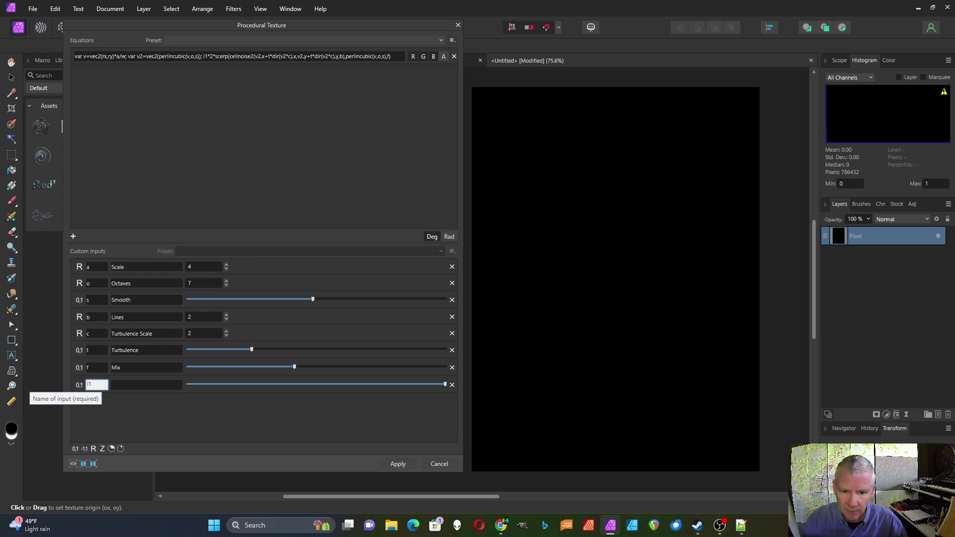
click(126, 383)
text(F)
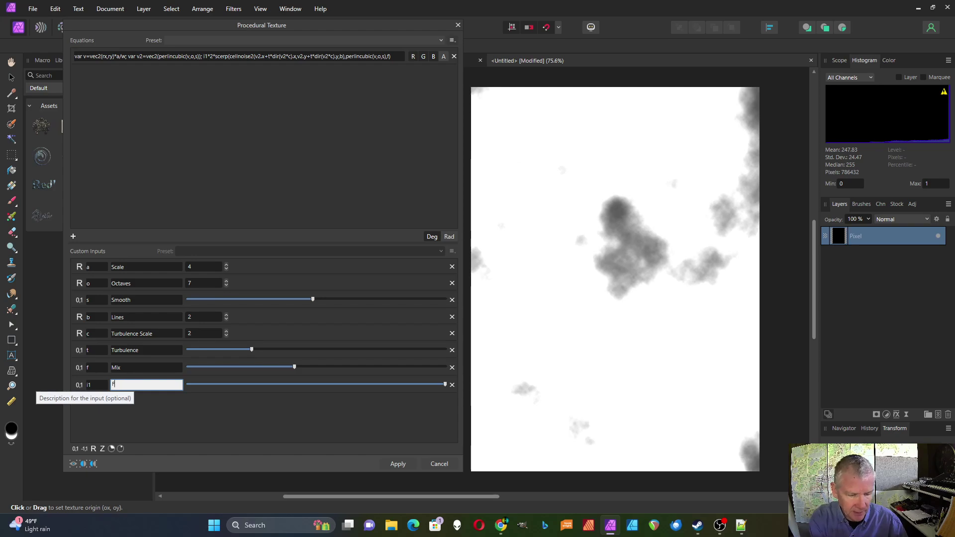
text(ader)
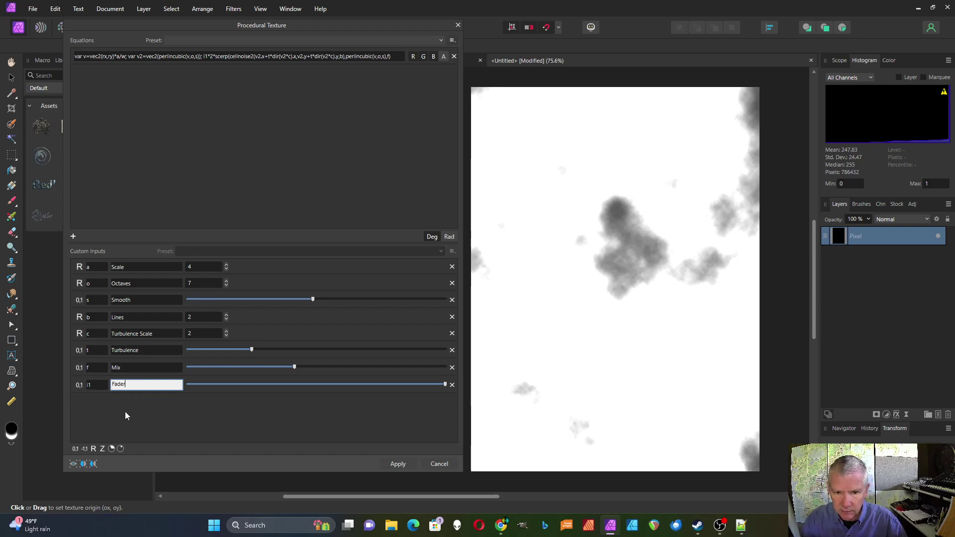
key(Return)
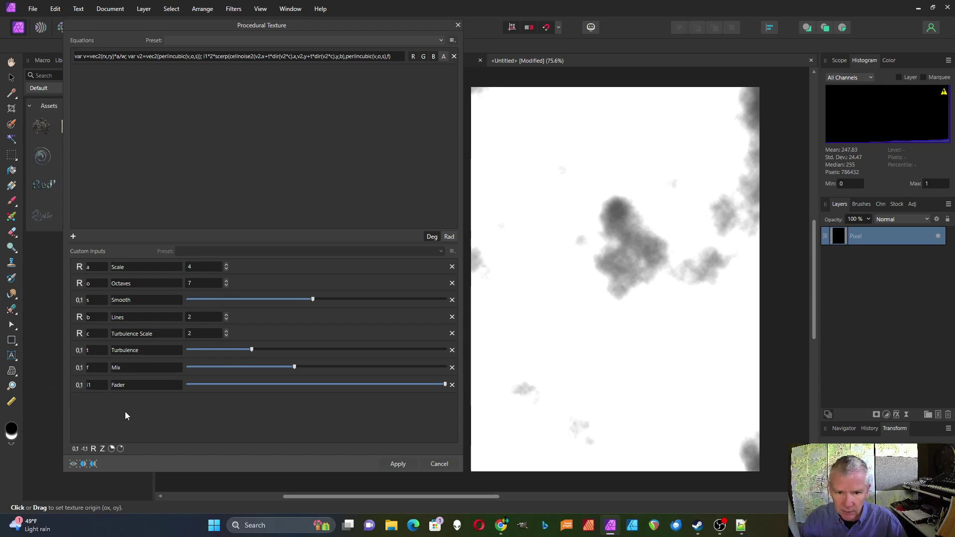
Add a -1-to-1 range custom input named of and append +of to the end of the equation.
click(86, 450)
double_click(87, 403)
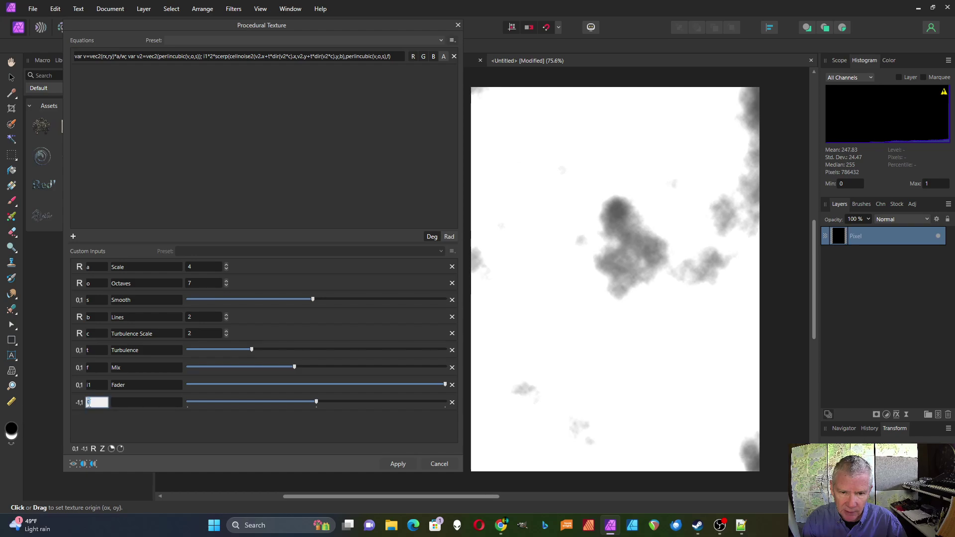
text(of)
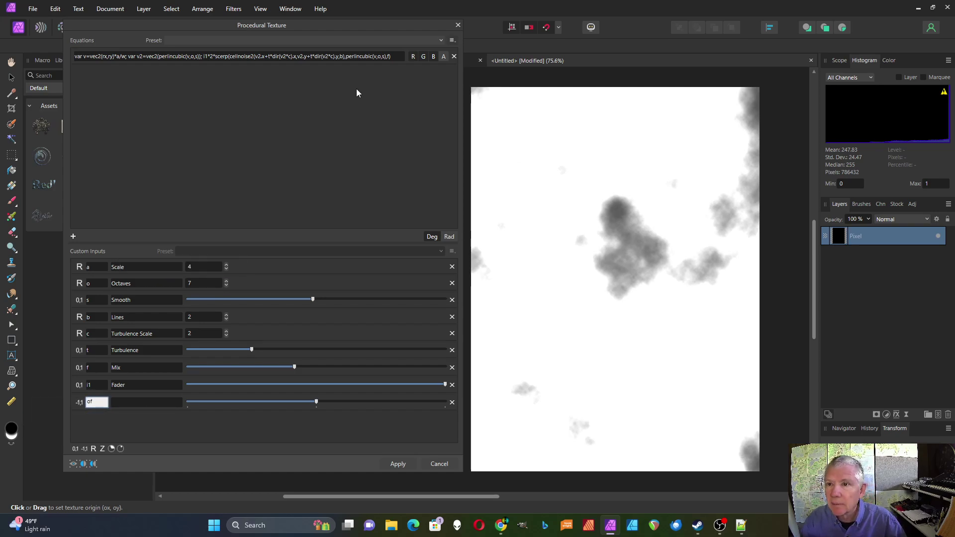
click(395, 56)
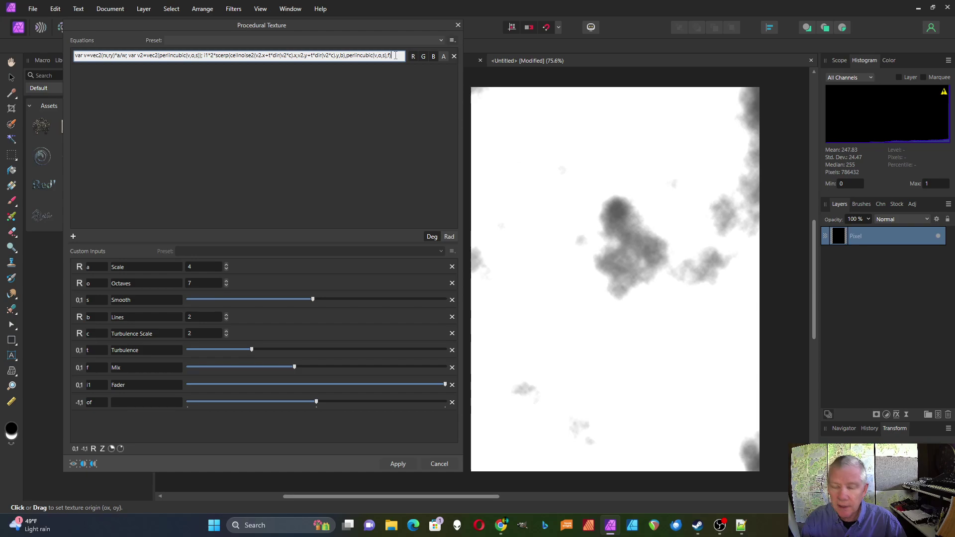
text(+)
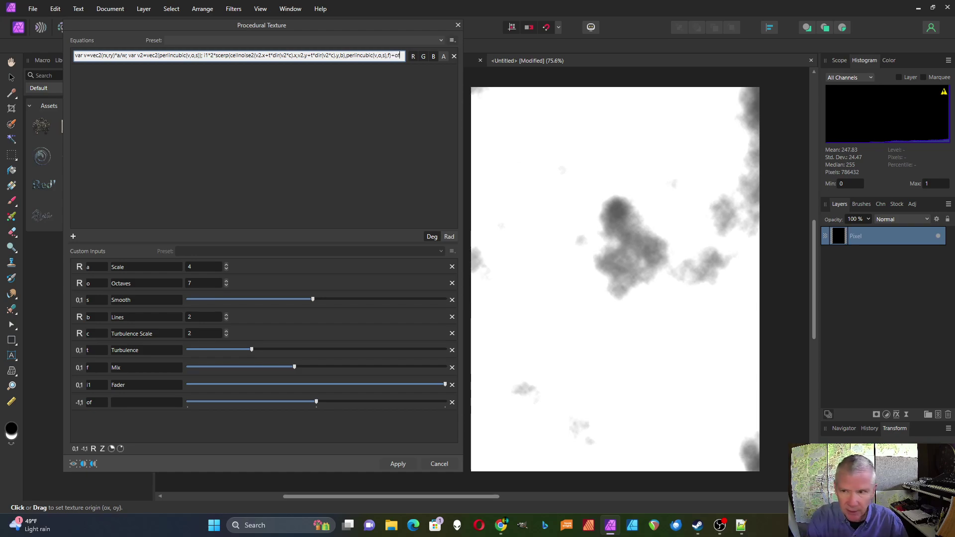
text(of)
key(Return)
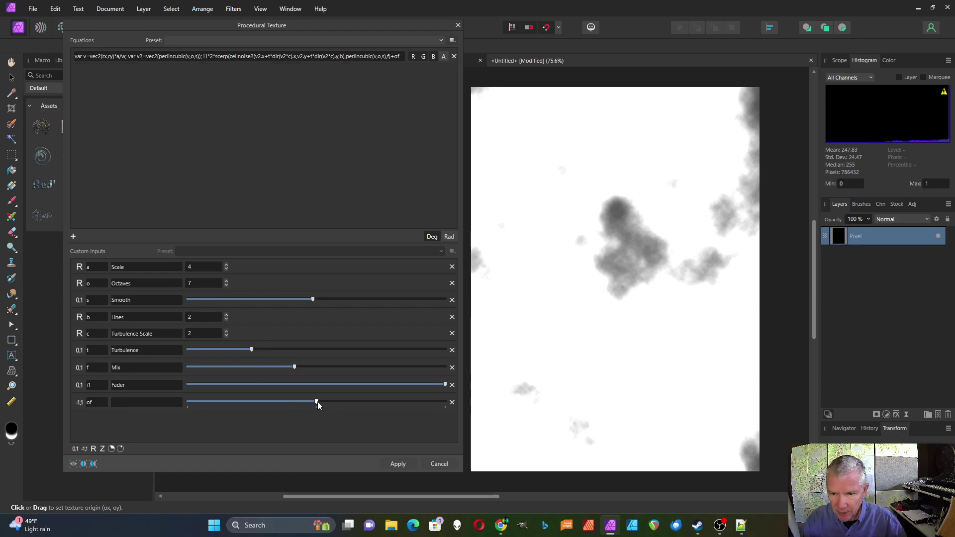
Lower input of to about -0.2 and set Fader to about 54 percent of its range.
drag(317, 401, 291, 402)
drag(445, 384, 306, 385)
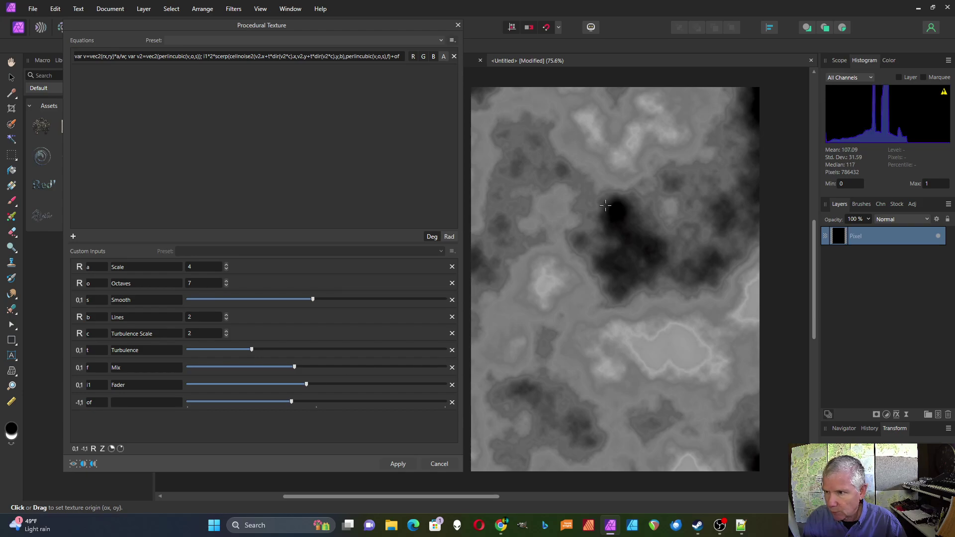
drag(307, 384, 326, 386)
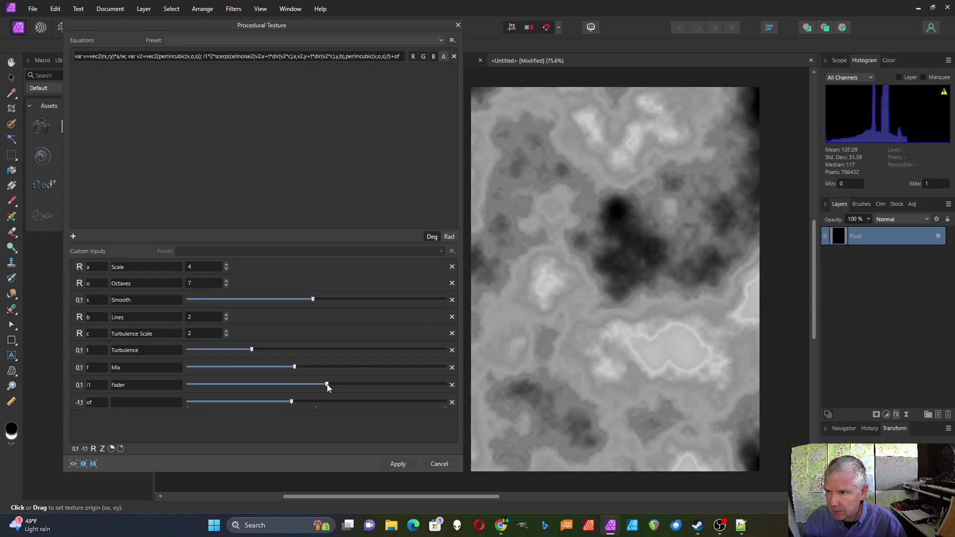
Multiply v by d in both perlincubic calls so that each reads perlincubic(v*d,o,s).
click(189, 59)
click(190, 58)
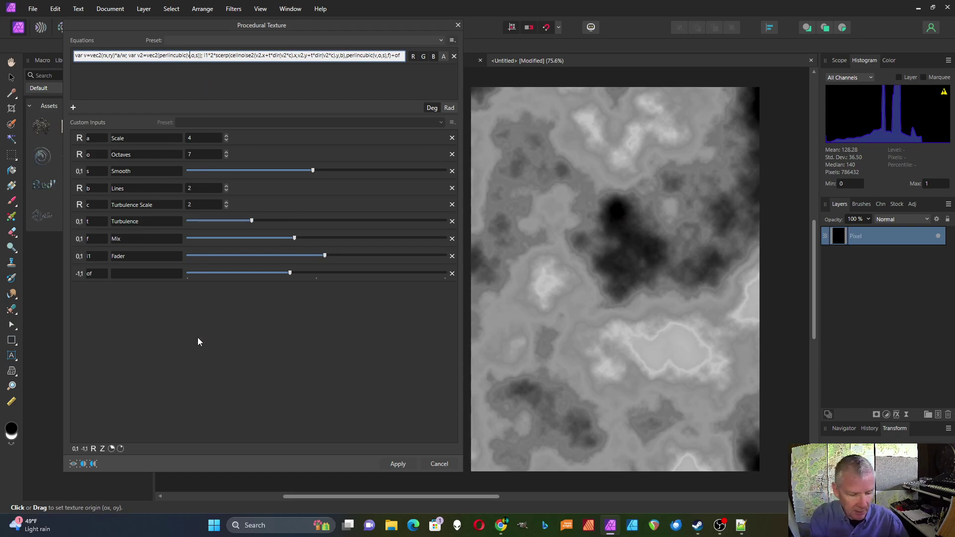
text(*d)
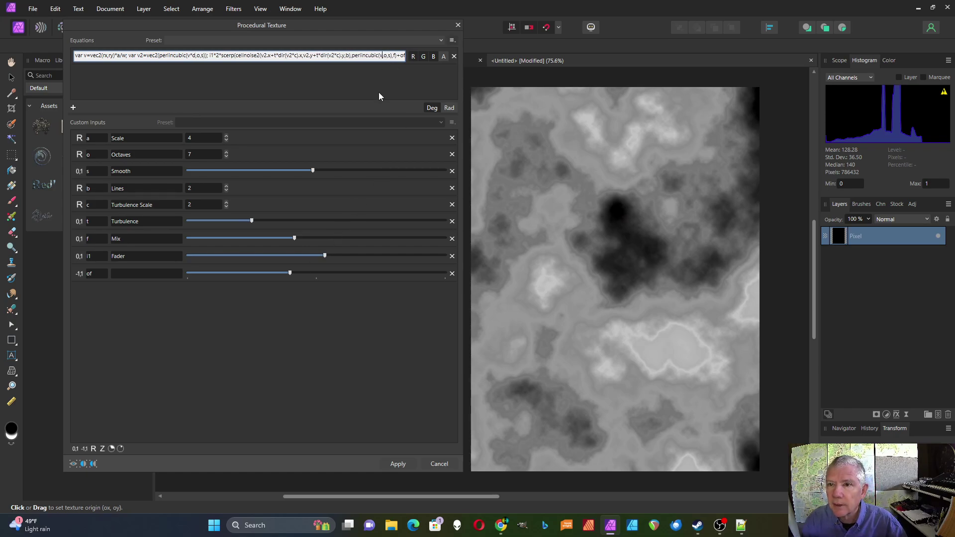
text(*d)
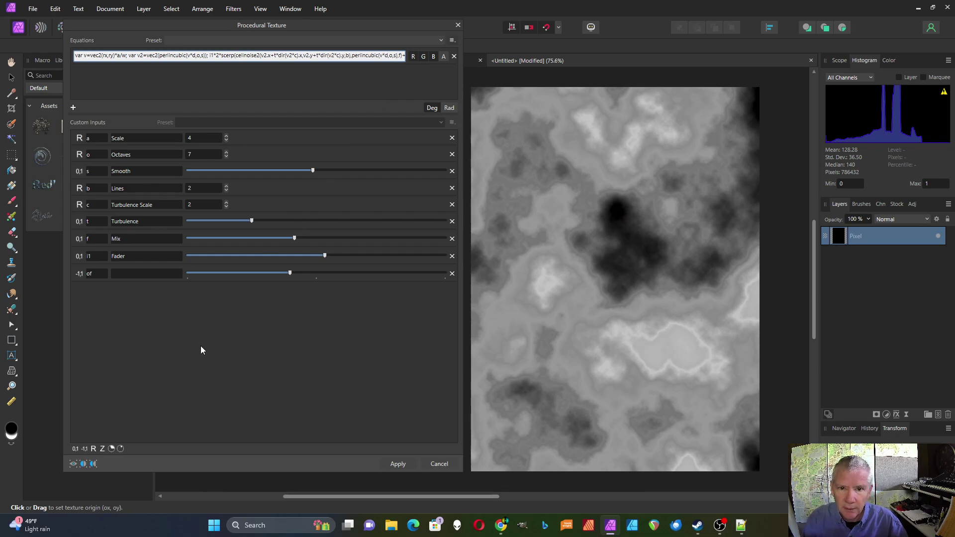
key(Return)
Add a real-number custom input named d, try it up to 4, and settle on 2.
click(94, 448)
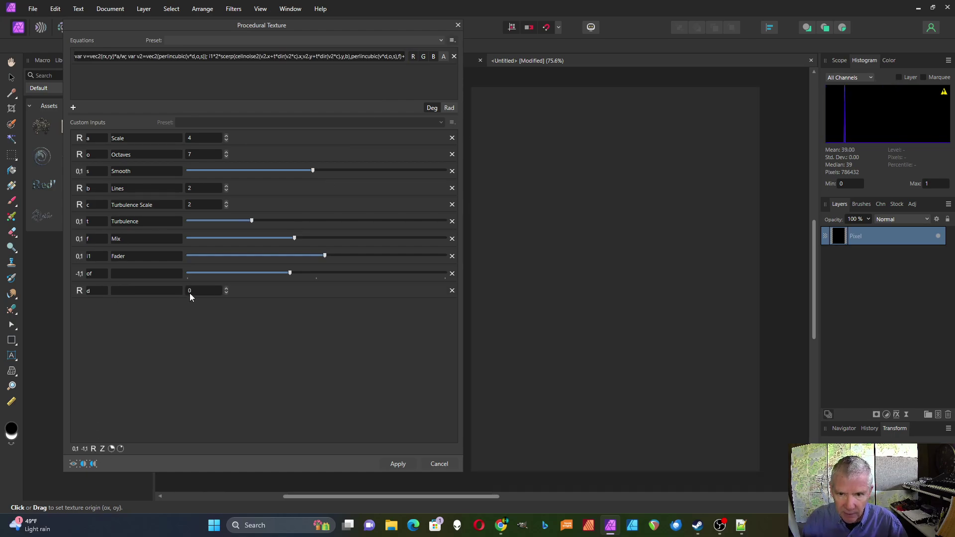
click(226, 289)
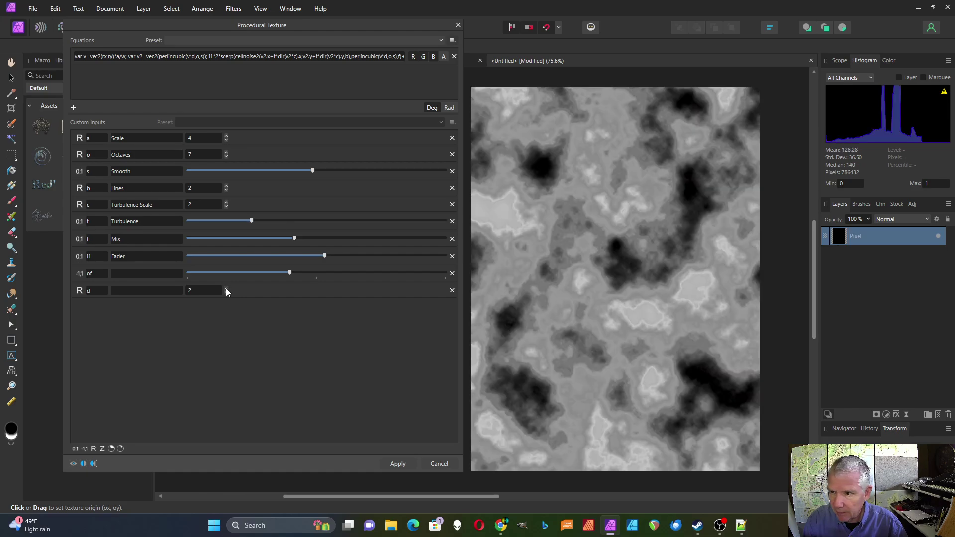
click(227, 288)
click(226, 289)
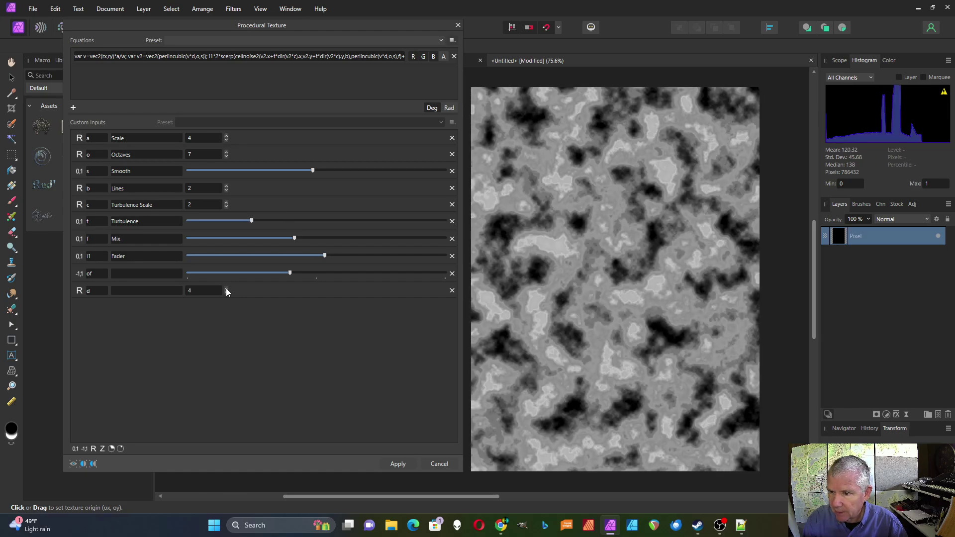
click(227, 293)
click(226, 292)
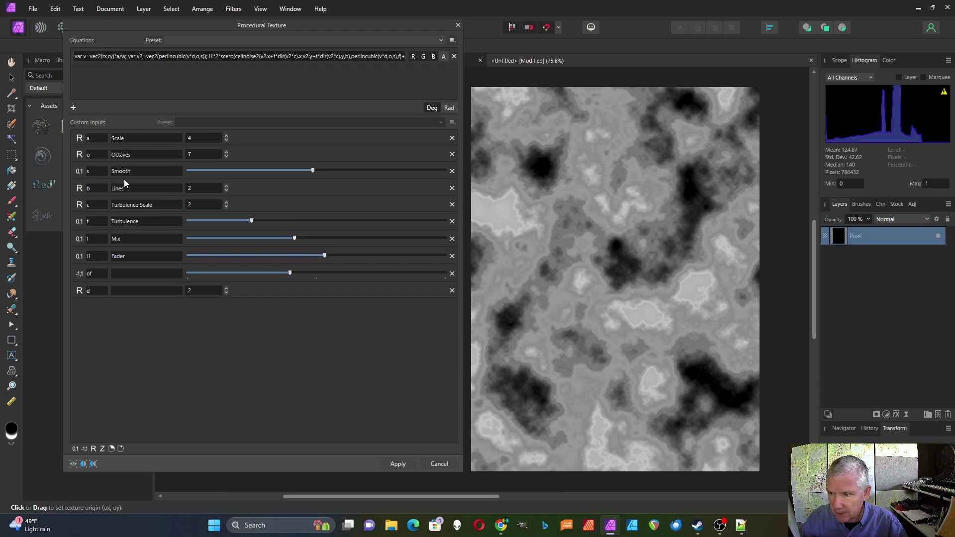
Describe custom input d as Perlin Scale and custom input of as Offset.
click(127, 291)
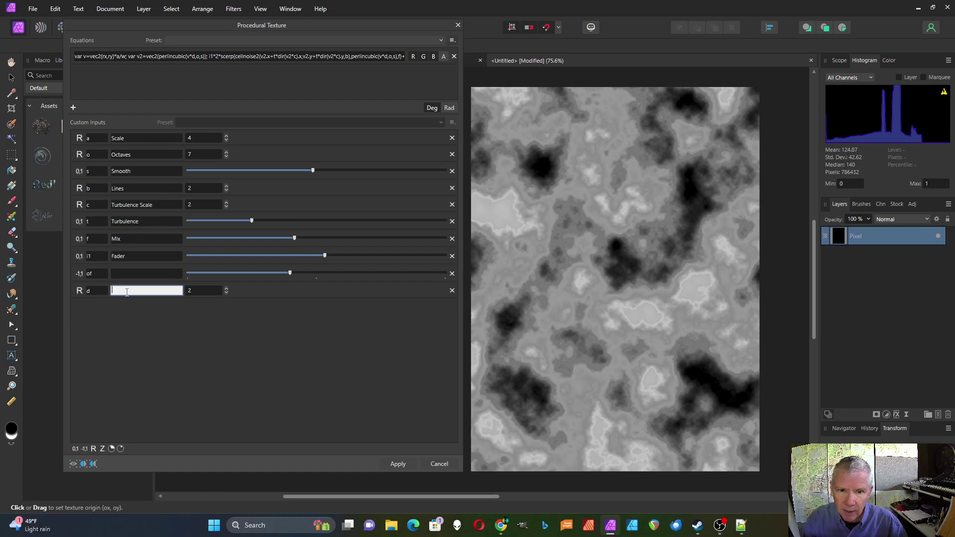
text(Perlin Scale)
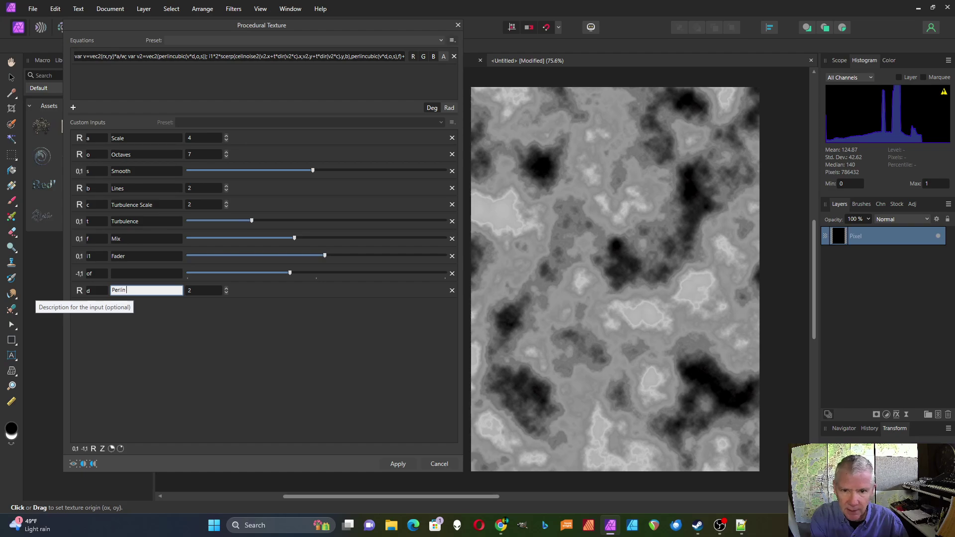
click(124, 274)
text(Off)
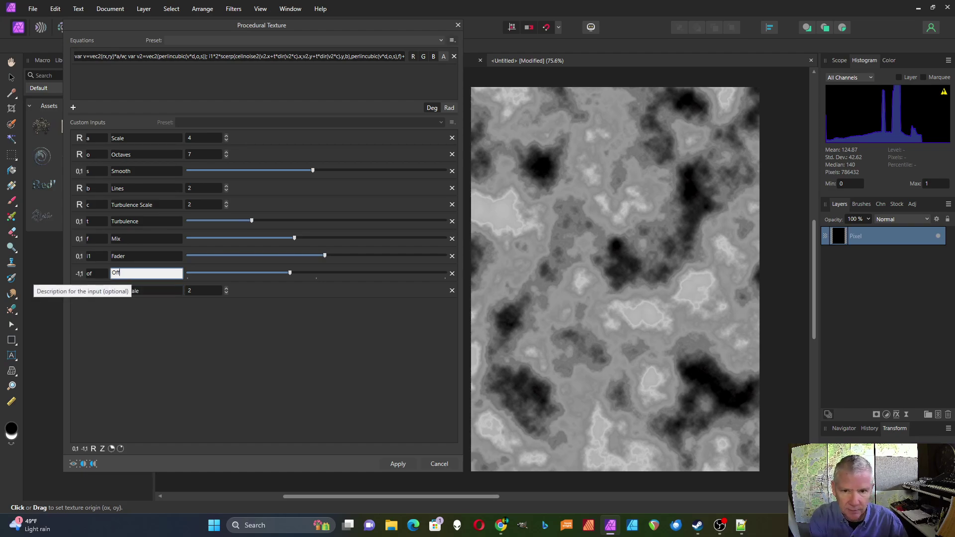
text(set)
Narrow the Procedural Texture dialog and save the equation as a preset named Metal Test.
drag(462, 72, 379, 72)
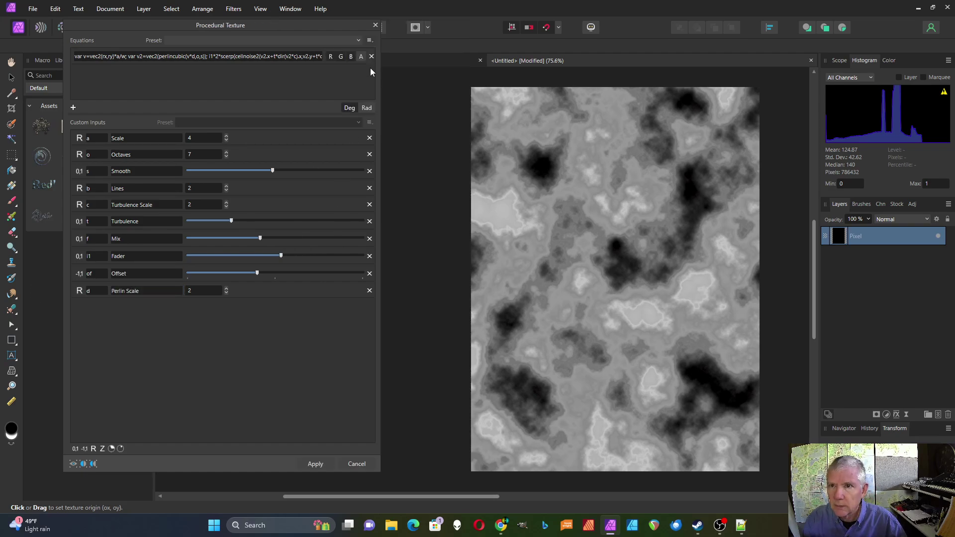
click(369, 40)
click(327, 51)
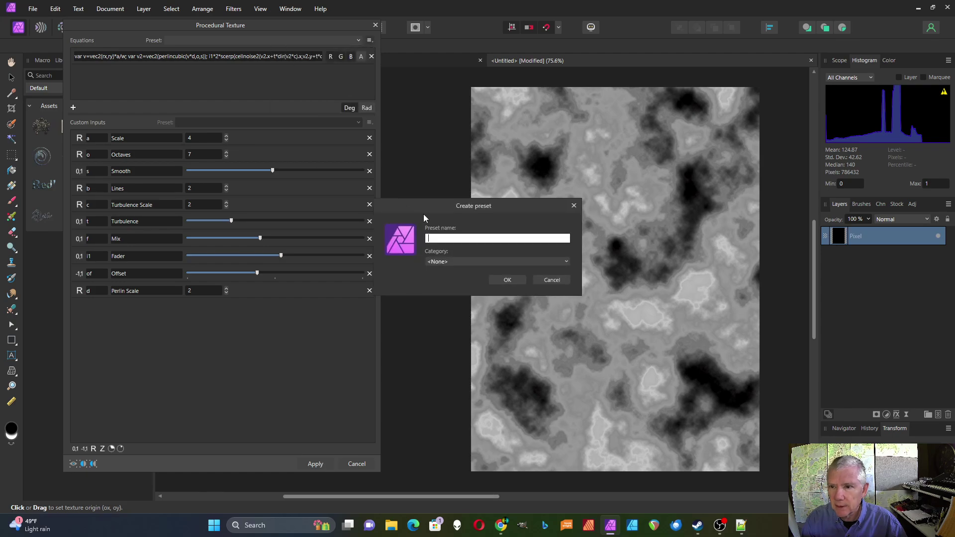
text(Metal Test)
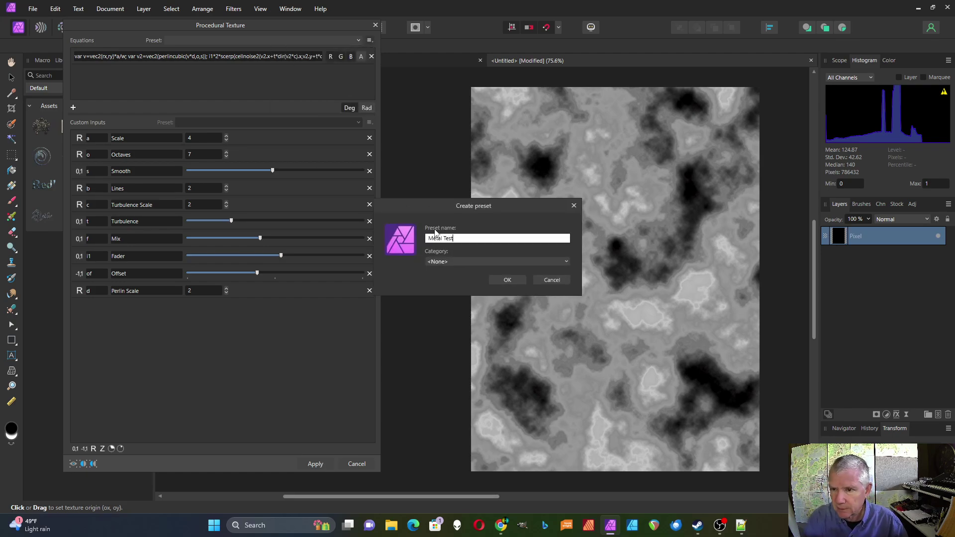
key(Return)
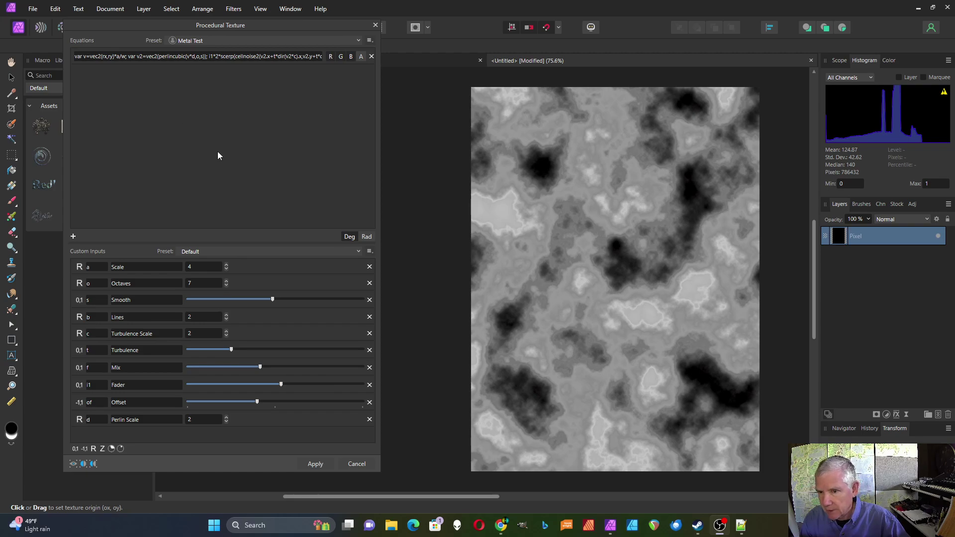
Close the filter without applying it and add a live Procedural Texture filter using the Metal Test preset to the Pixel layer.
click(376, 26)
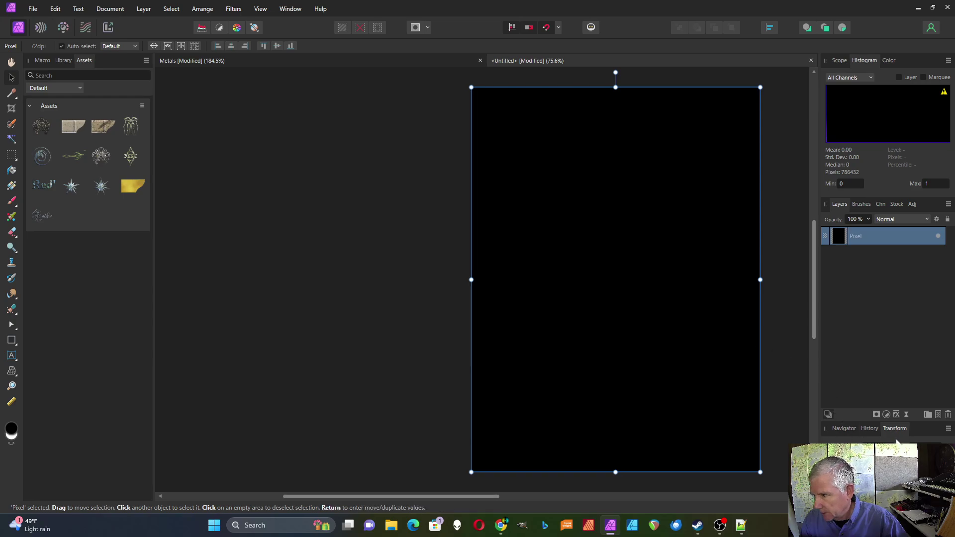
click(906, 415)
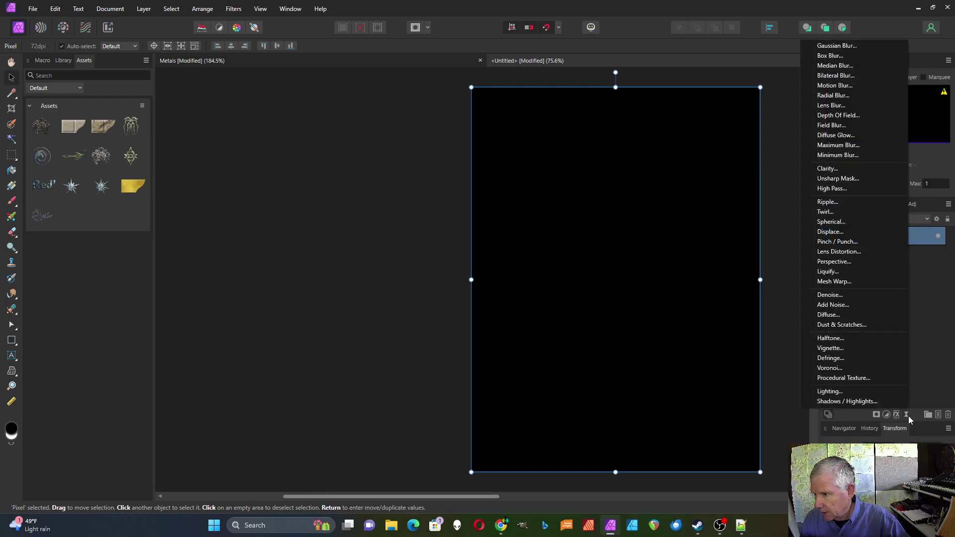
click(852, 378)
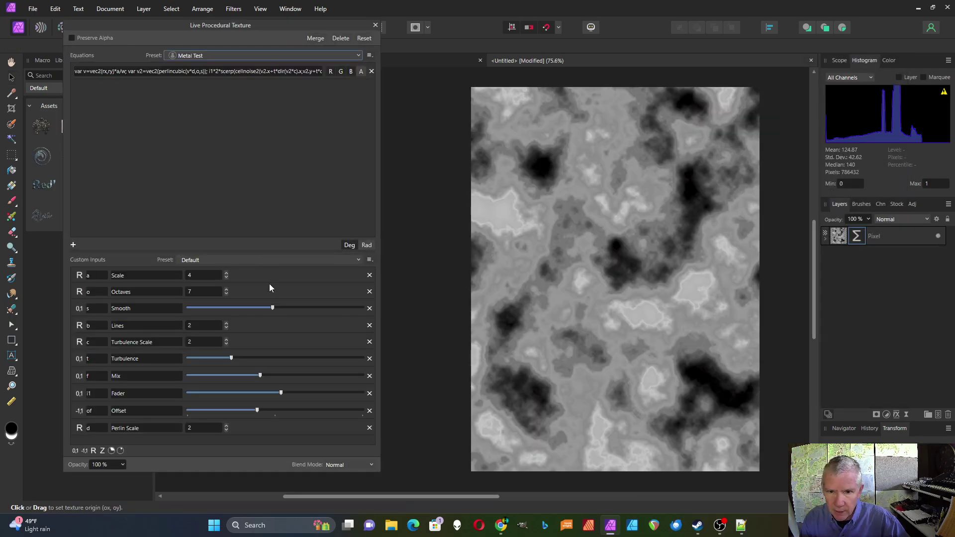
Set Scale to 2 and move the texture origin on the canvas to reposition the pattern.
click(226, 279)
click(226, 279)
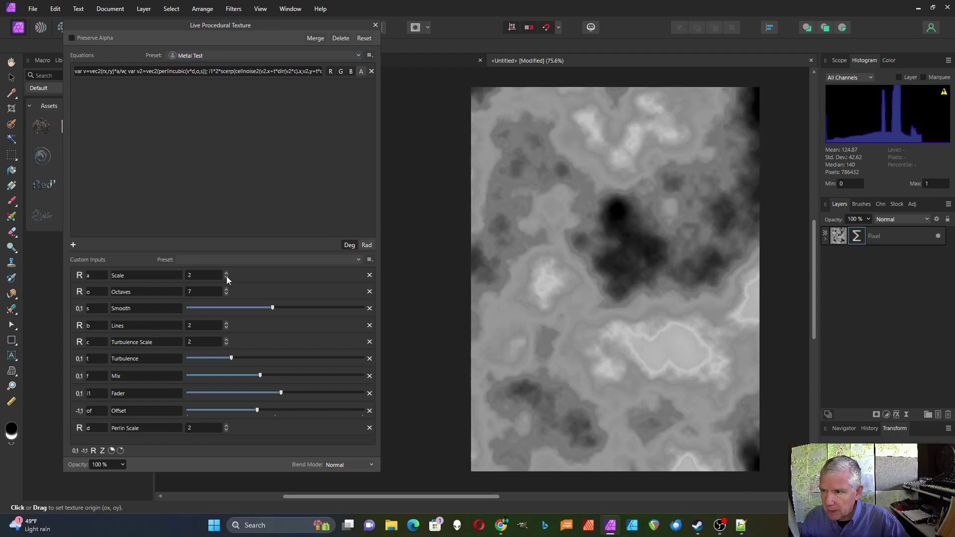
drag(634, 268, 658, 312)
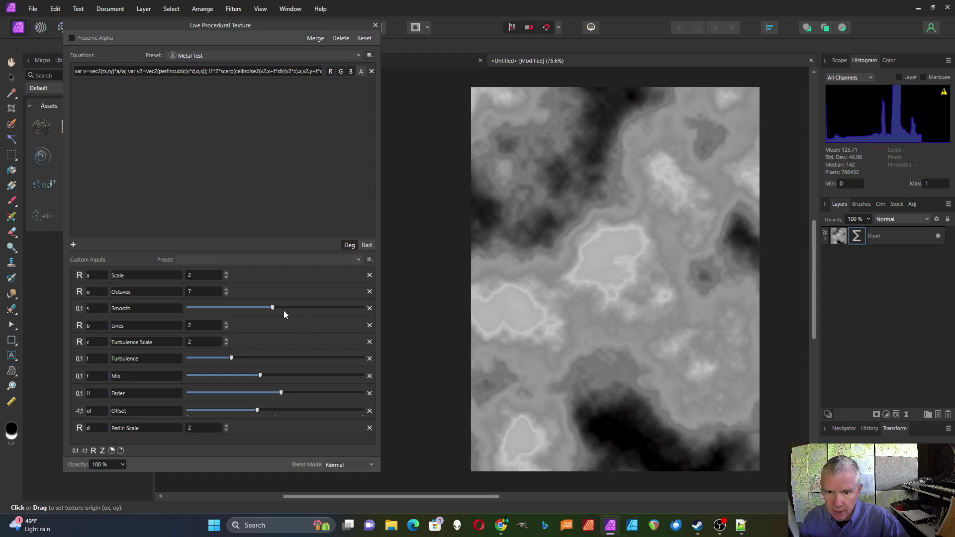
Reduce Smooth to about 27 percent of its range and lower Offset slightly.
drag(272, 308, 235, 311)
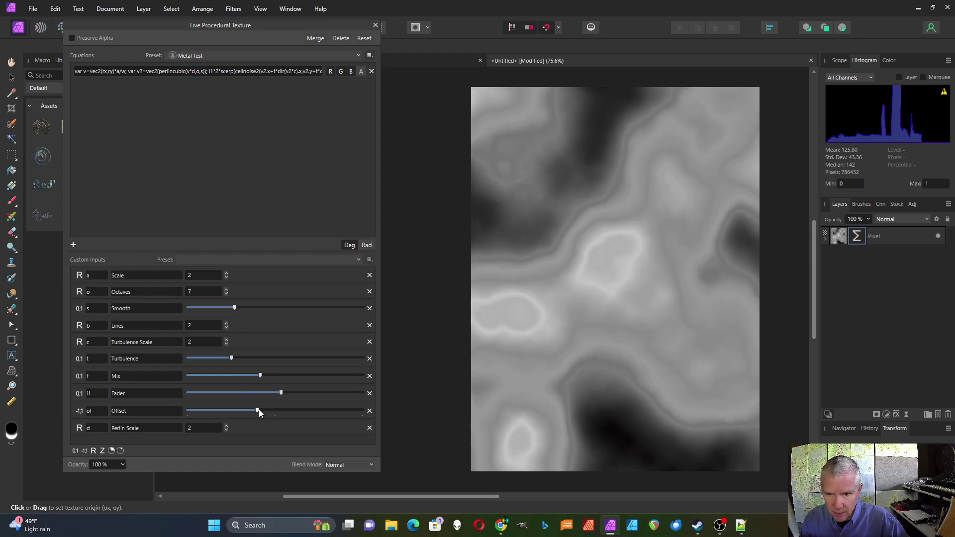
drag(258, 411, 257, 411)
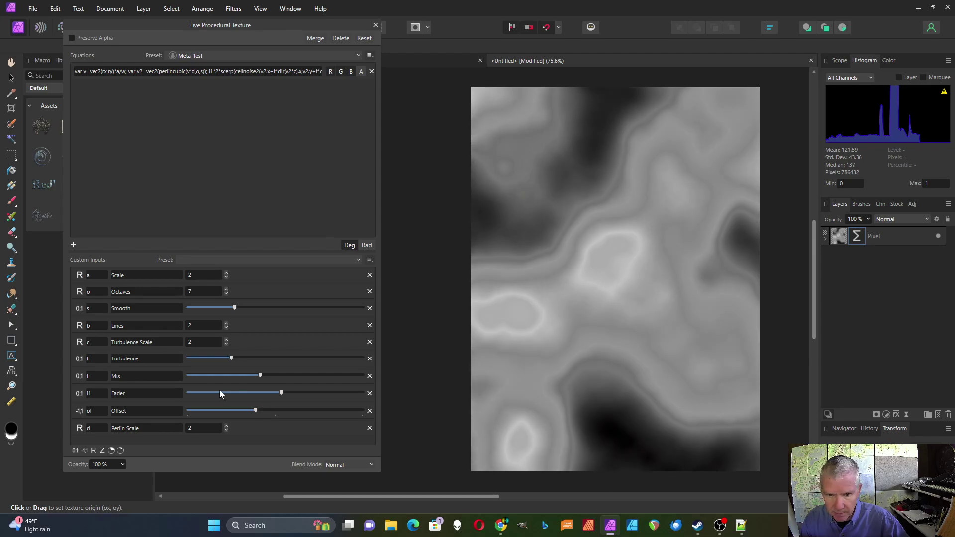
Raise Mix to about 57 percent and Offset to just above its midpoint, lower Fader to about 35 percent, and close the filter settings.
drag(261, 376, 288, 377)
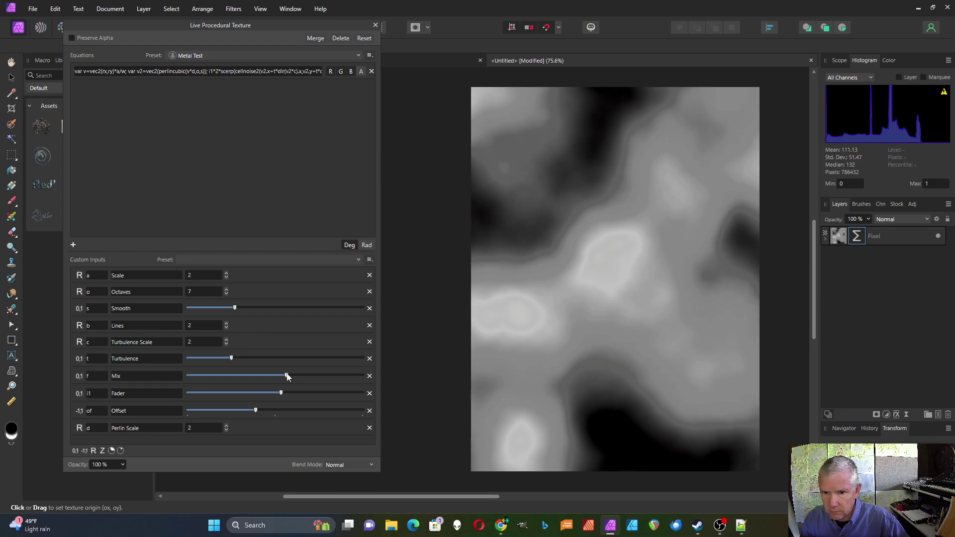
drag(257, 410, 281, 413)
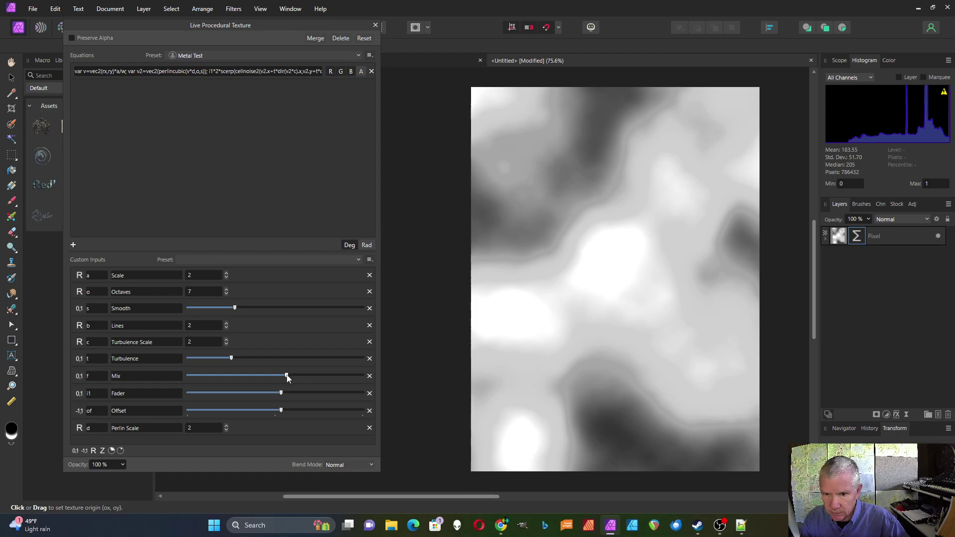
drag(286, 393, 249, 393)
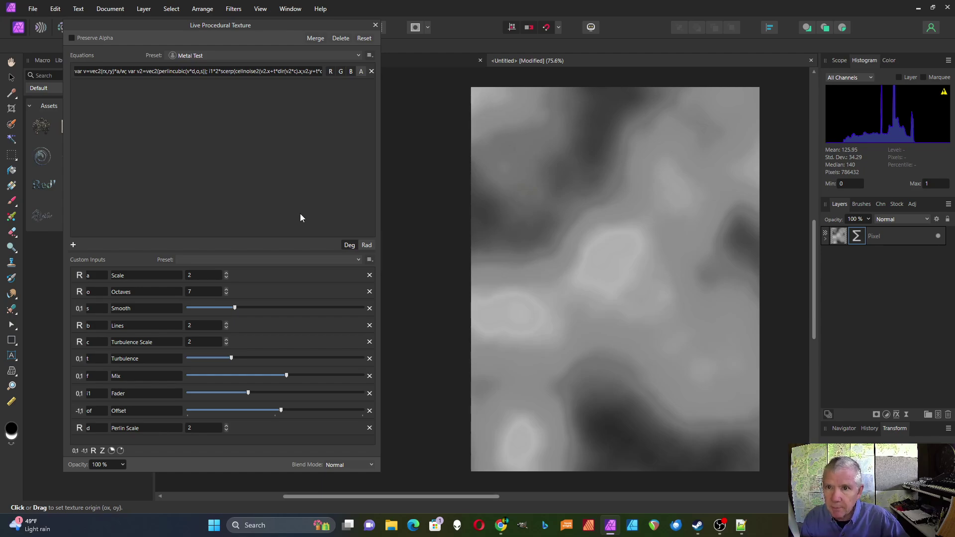
click(375, 25)
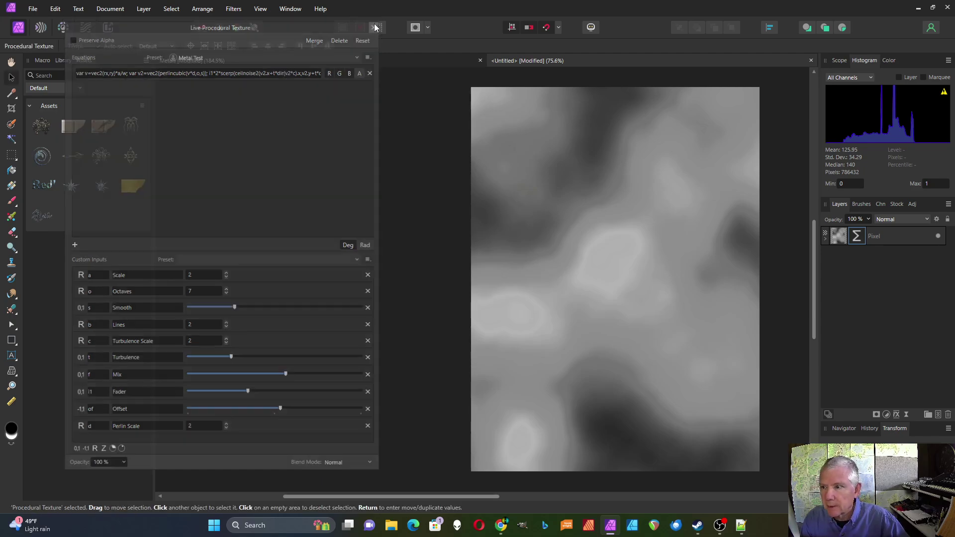
Add a Gradient Map adjustment and set its 0% stop to a very dark red-brown, H 8, S 100, L 11.
click(887, 415)
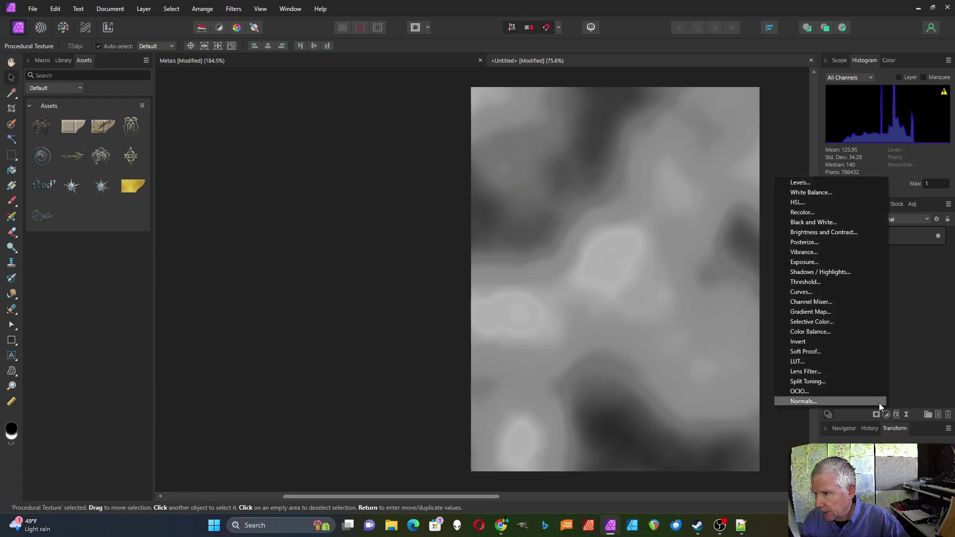
click(805, 314)
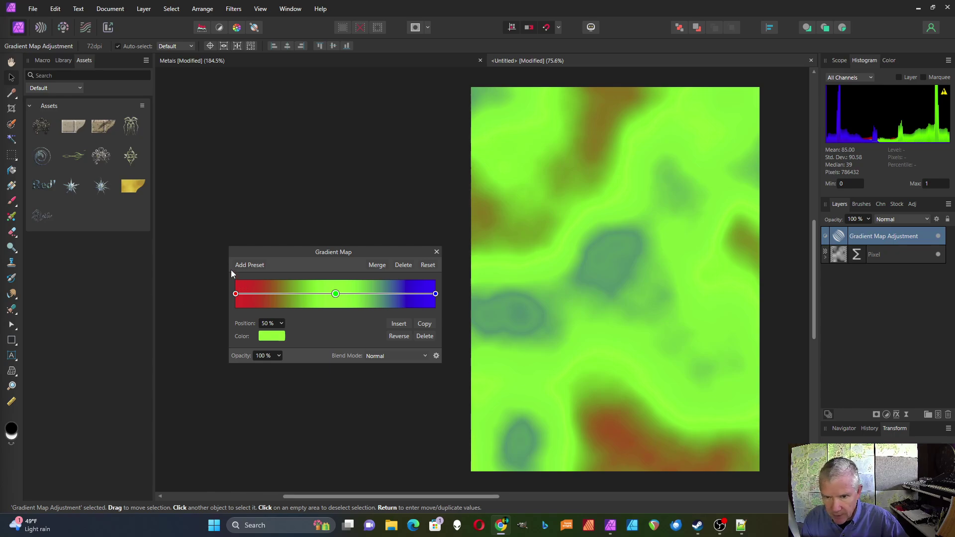
click(235, 296)
click(274, 337)
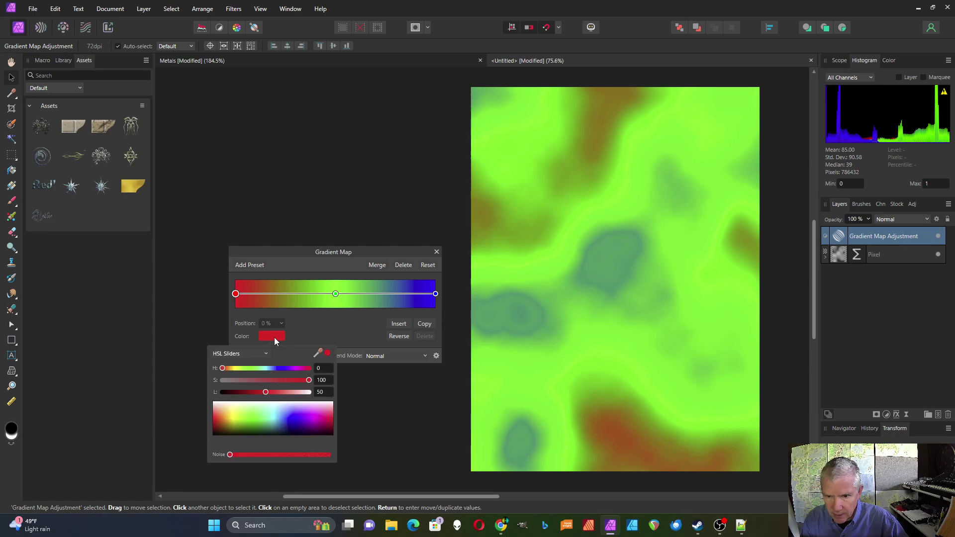
drag(265, 392, 234, 396)
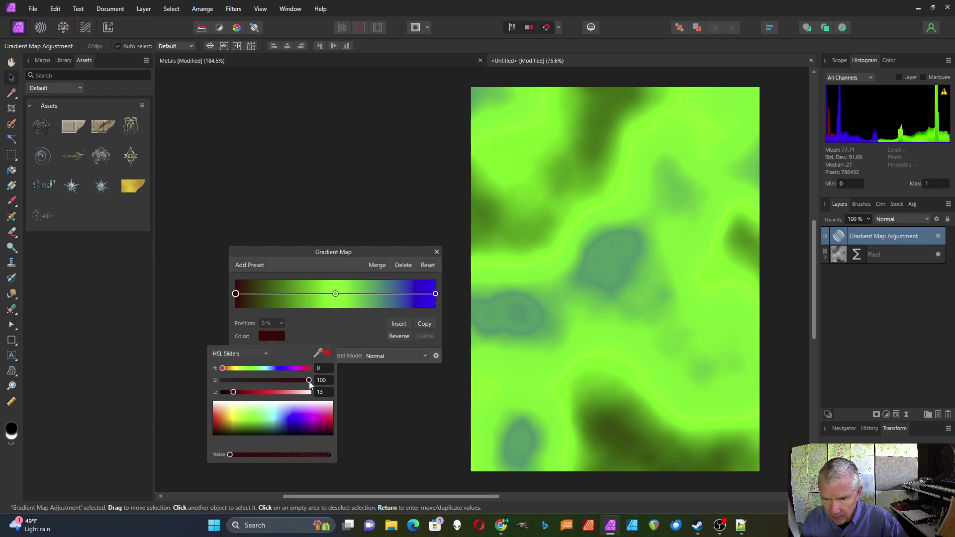
drag(308, 380, 301, 381)
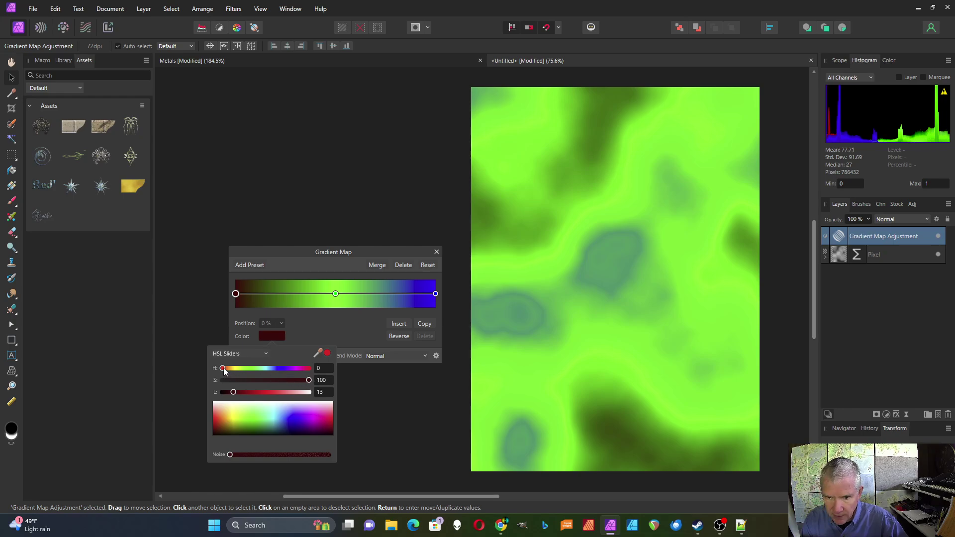
drag(224, 370, 226, 371)
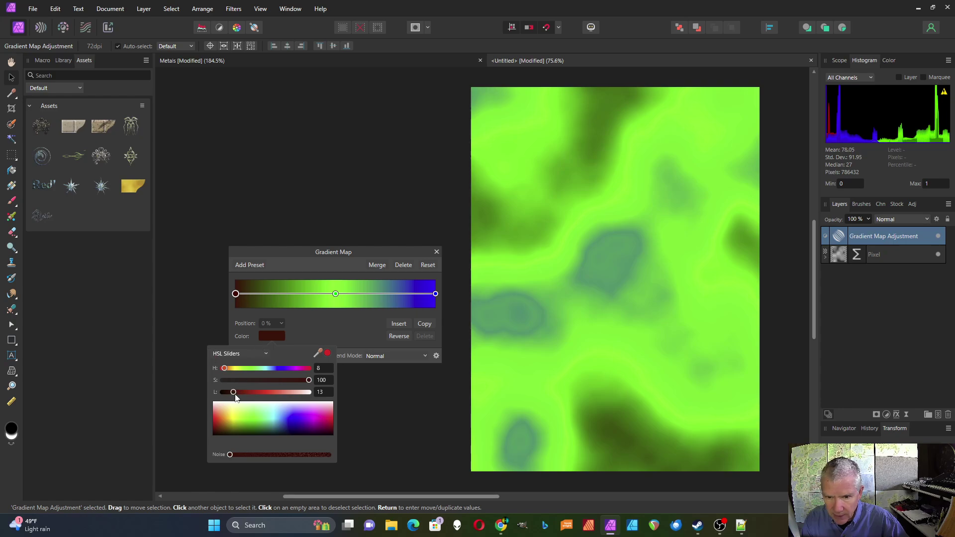
drag(234, 392, 232, 393)
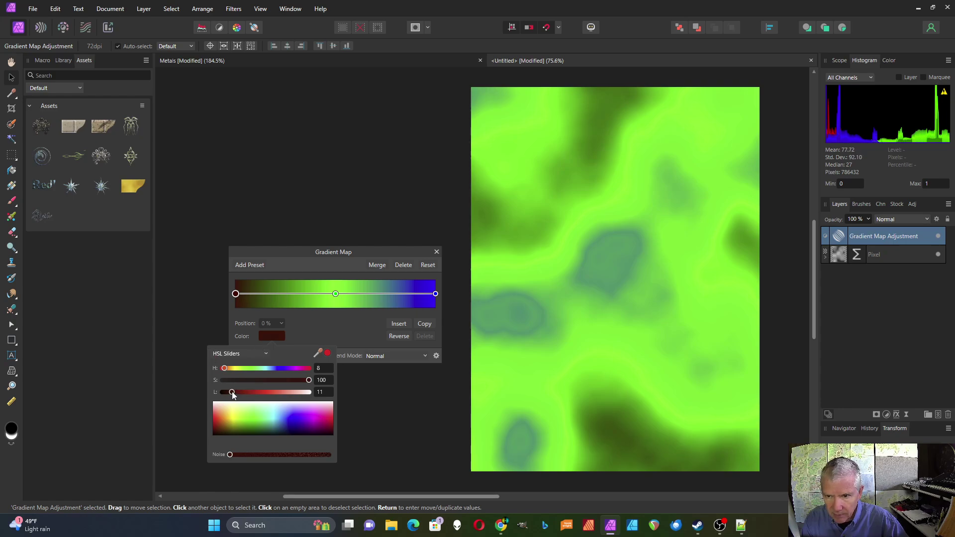
Set the gradient's 100% stop to a pale blue with H 213, S 100, L 87.
click(336, 295)
click(336, 294)
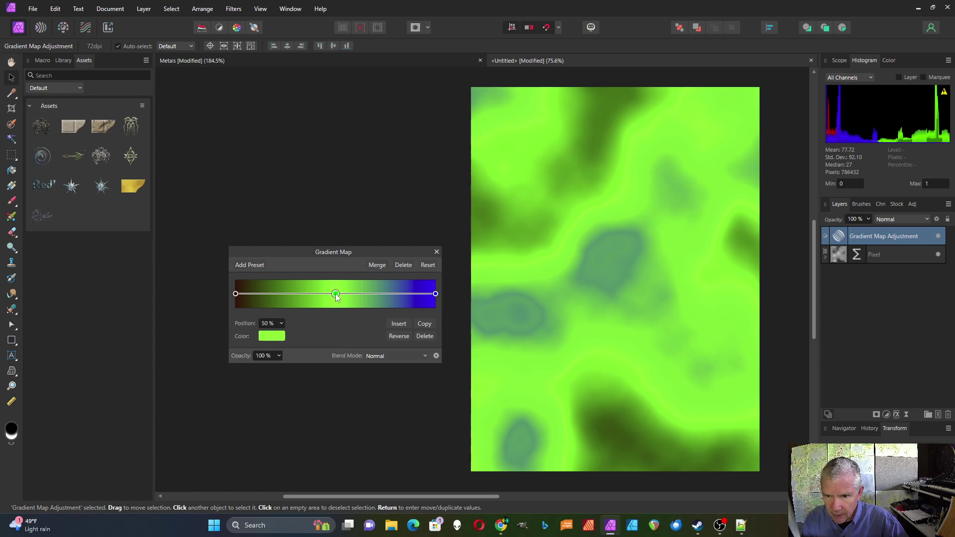
click(436, 294)
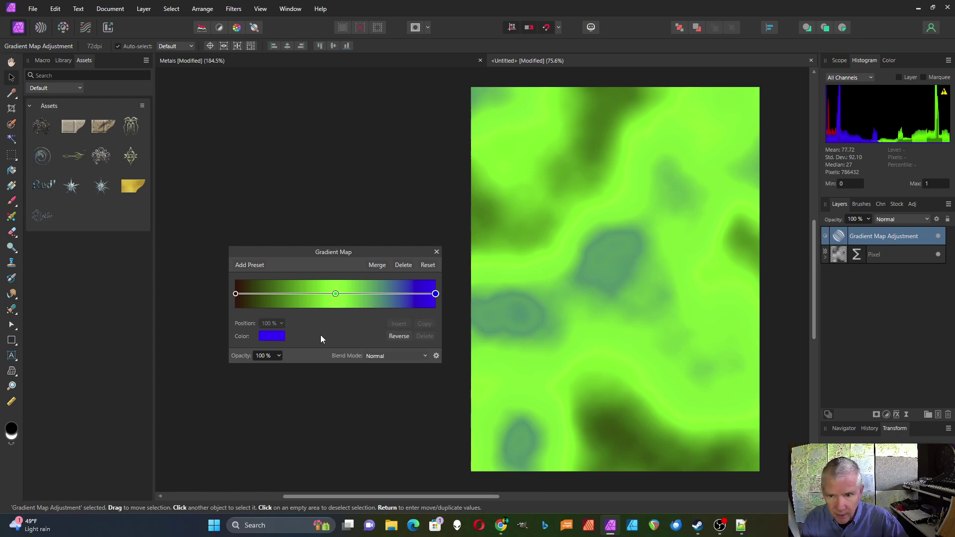
click(278, 340)
drag(286, 369, 299, 397)
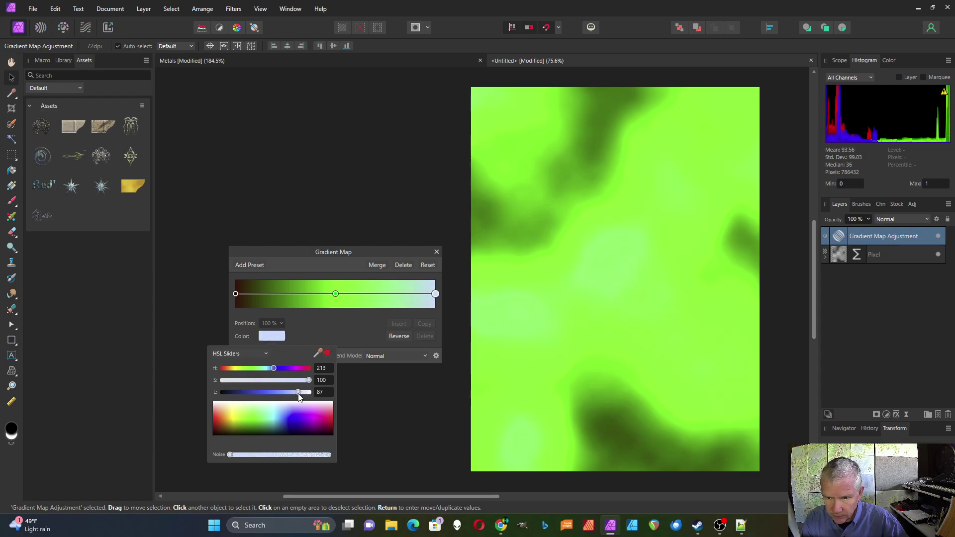
Recolor the gradient's 50% stop to a dark rust brown with H 17, S 100, L 21.
click(336, 294)
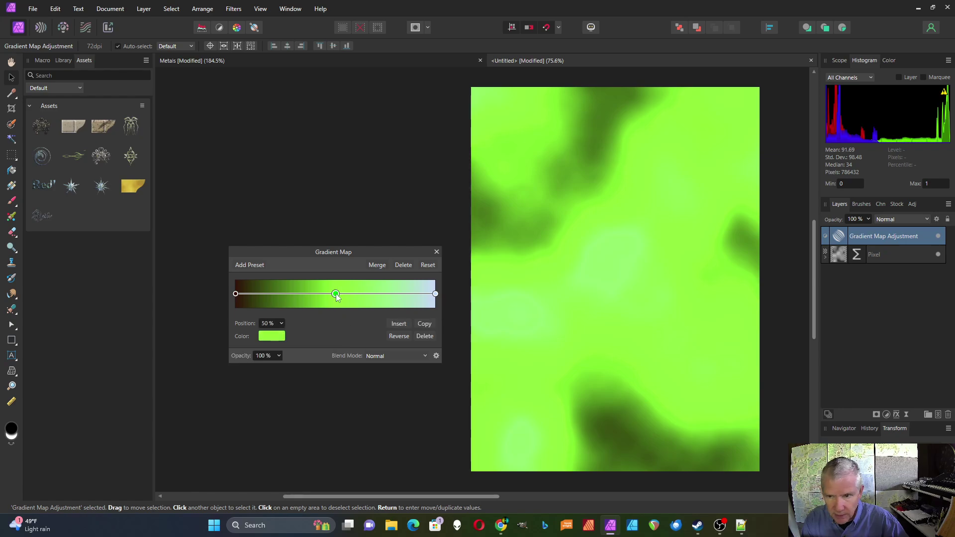
click(280, 338)
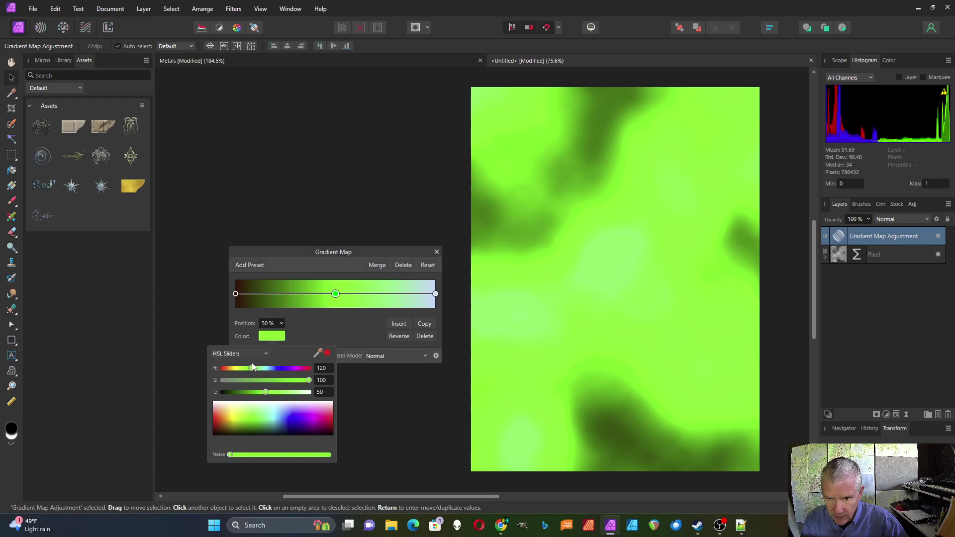
drag(251, 368, 226, 369)
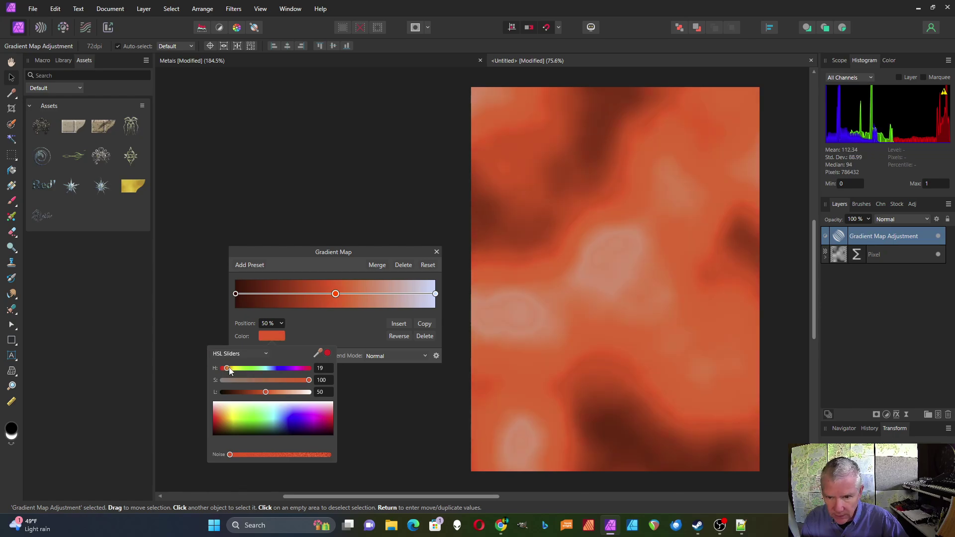
drag(265, 392, 244, 392)
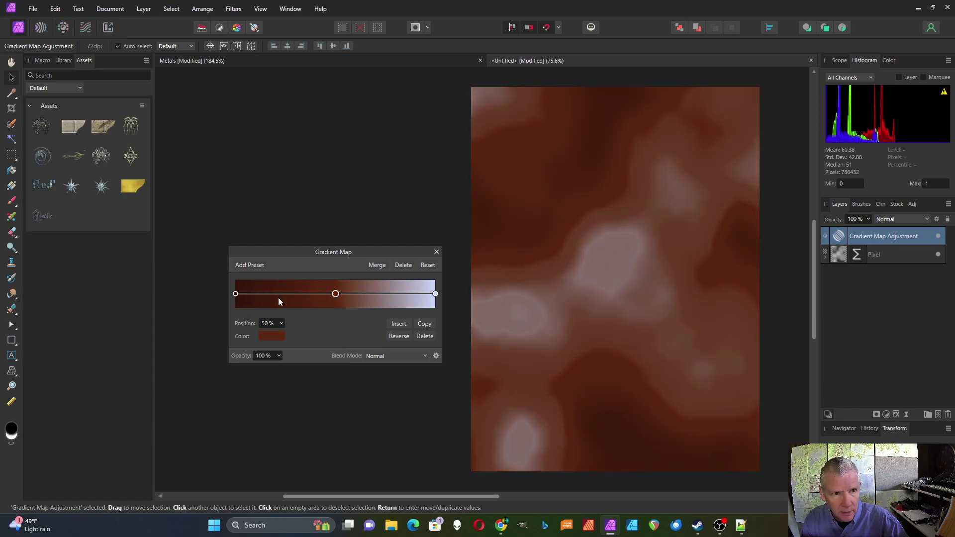
Add a gradient stop at 70% and darken its gray-blue color to L 68.
click(376, 293)
click(273, 336)
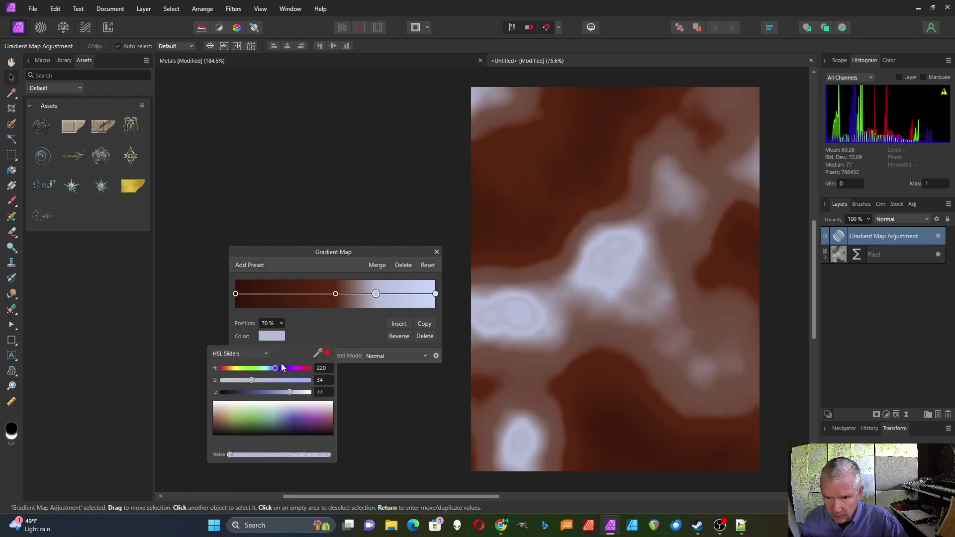
drag(290, 391, 281, 391)
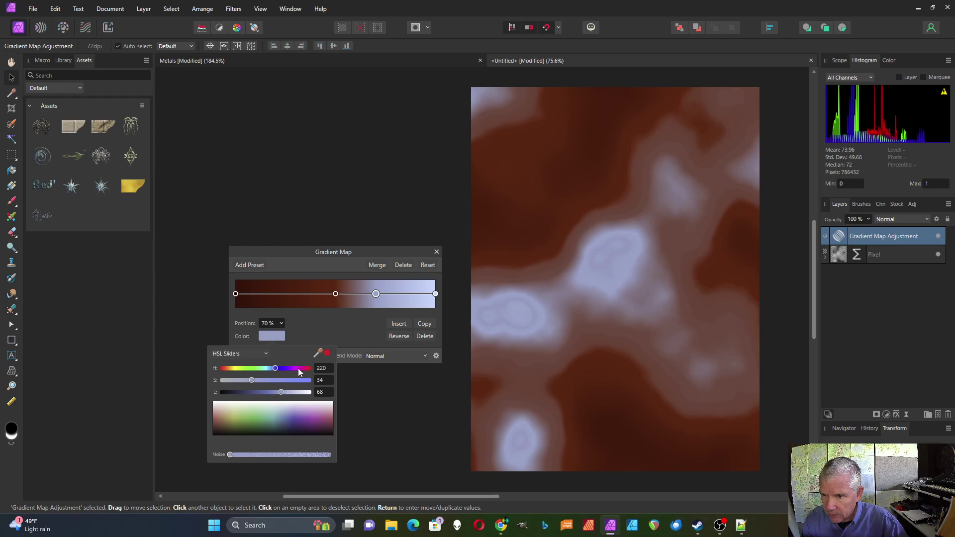
Add a gradient stop at 63%, recolor it to a light beige, and move the 70% stop to 66%.
click(362, 294)
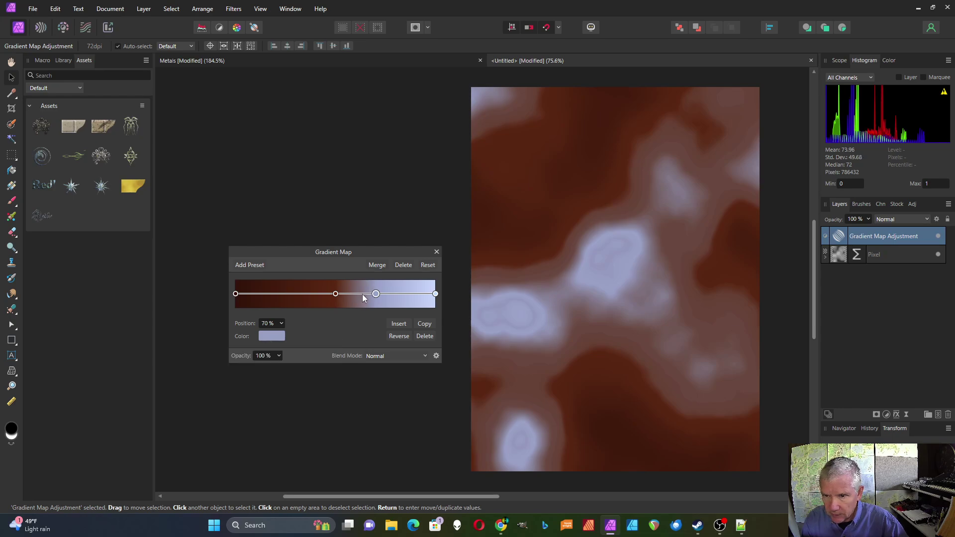
click(282, 336)
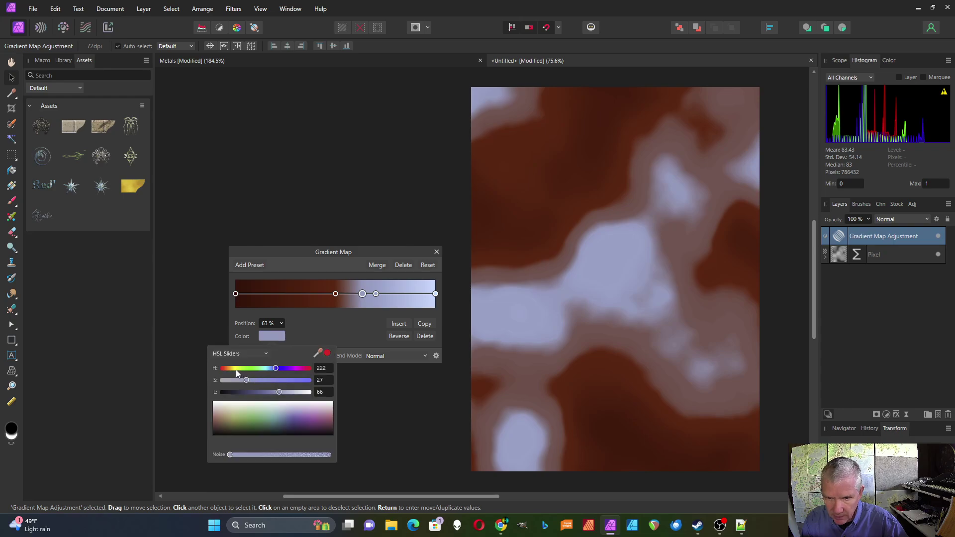
drag(376, 294, 368, 294)
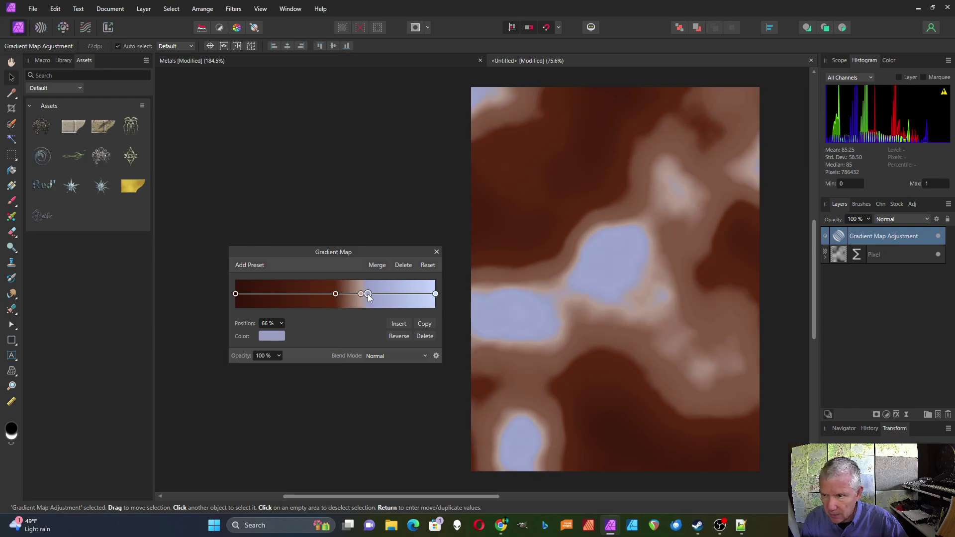
Add a gradient stop at 28% and color it rust with H 16, S 78, L 37.
click(291, 294)
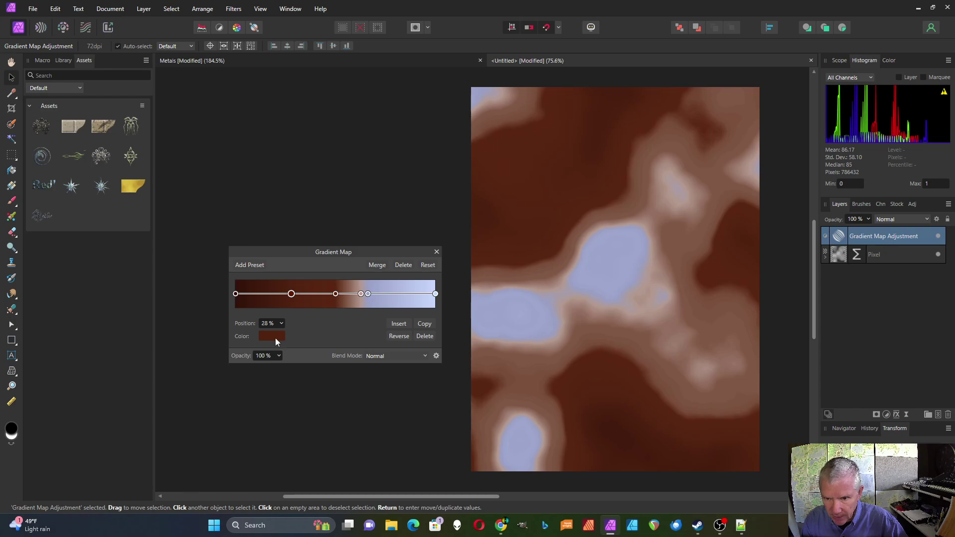
click(274, 336)
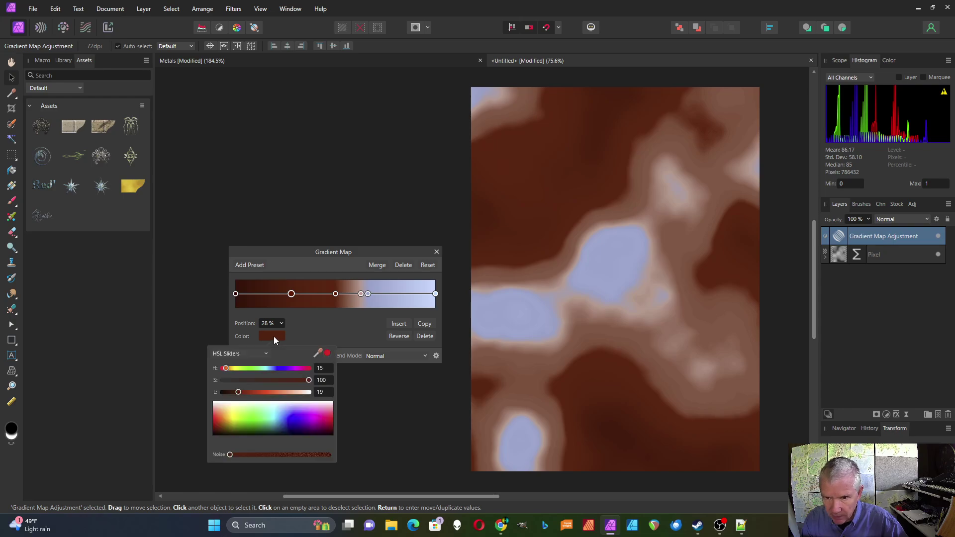
click(222, 417)
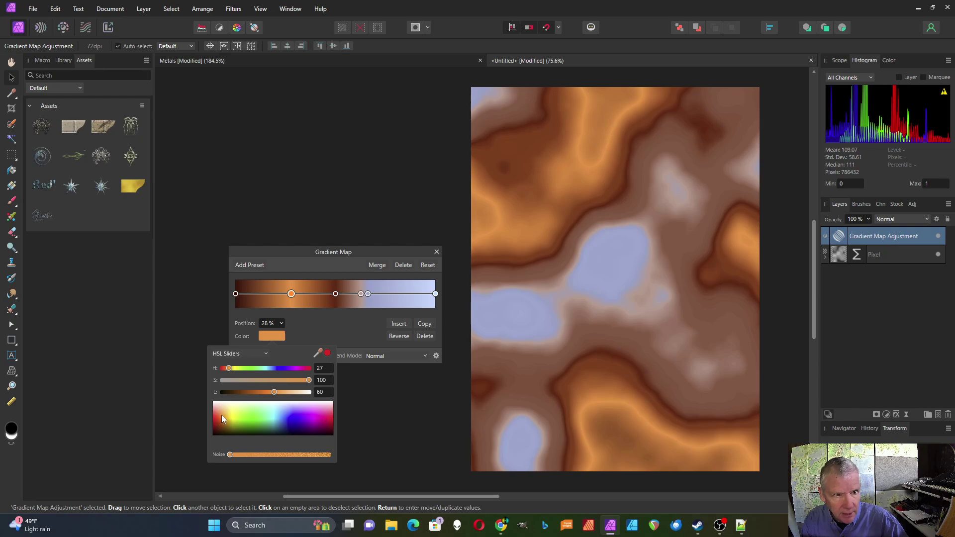
drag(222, 415, 218, 416)
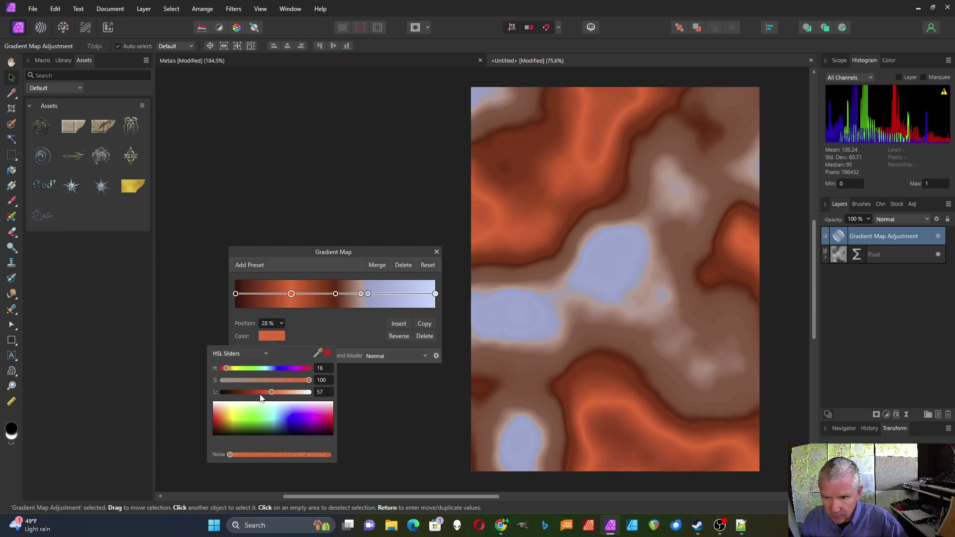
drag(272, 392, 291, 380)
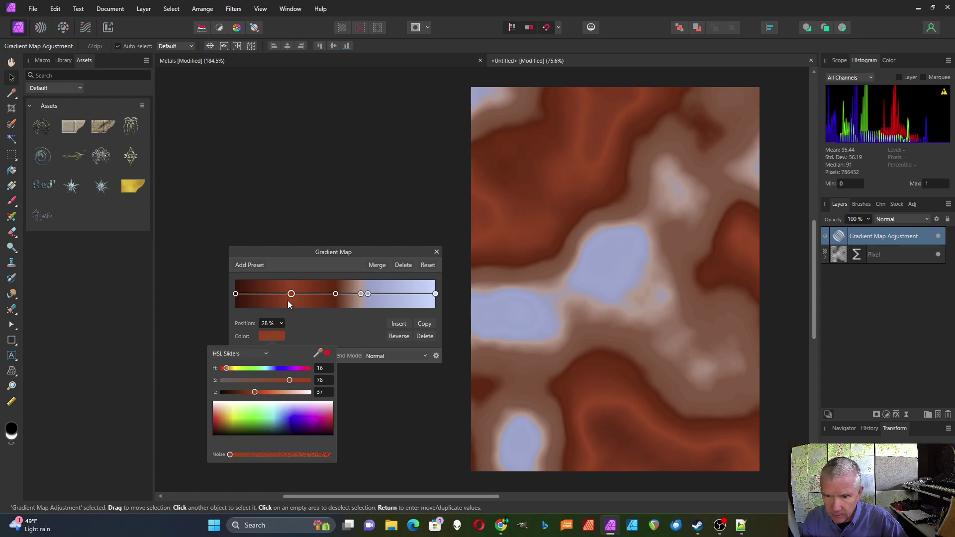
Move the new rust stop to 21% and darken it to S 66, L 21.
drag(291, 297, 278, 299)
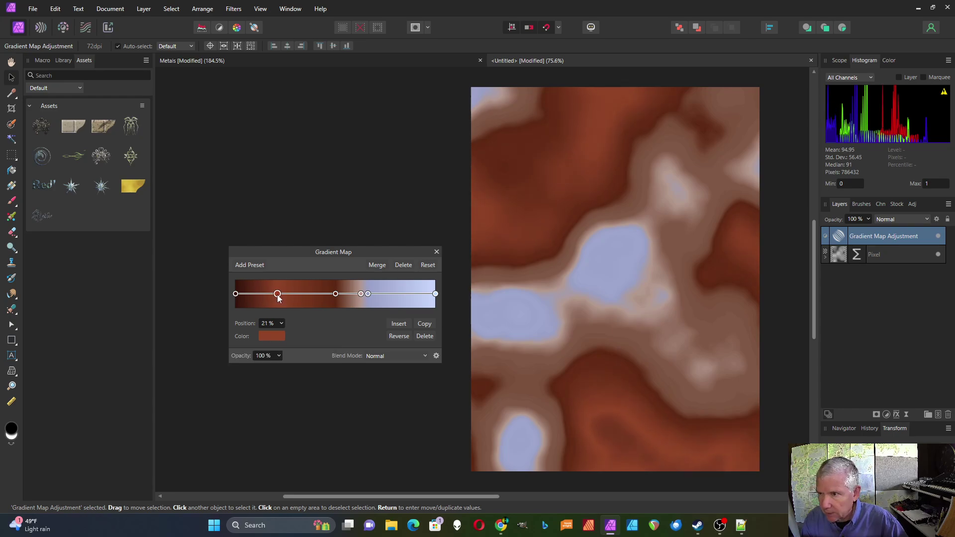
click(272, 337)
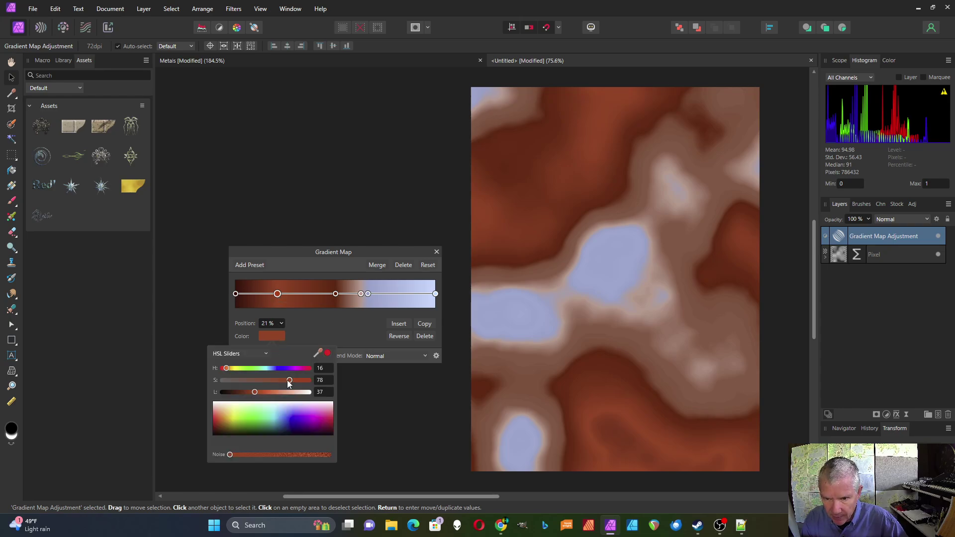
drag(287, 380, 244, 392)
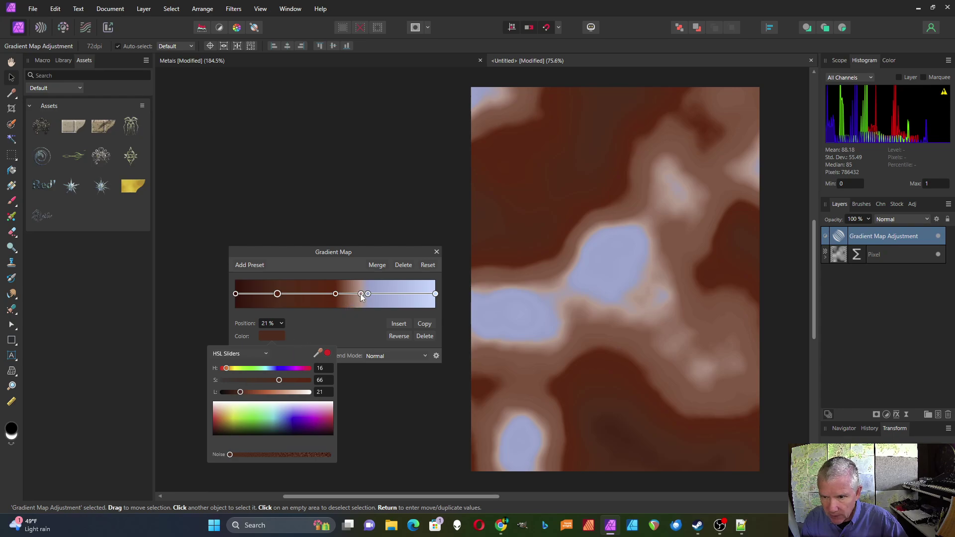
Lighten the gradient's 50% rust-brown stop to L 26.
click(336, 295)
click(336, 294)
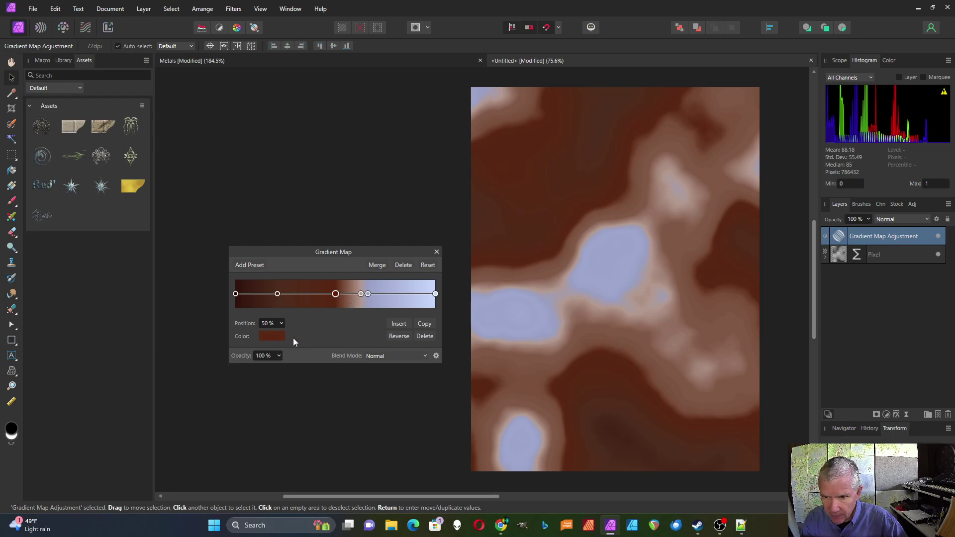
click(273, 337)
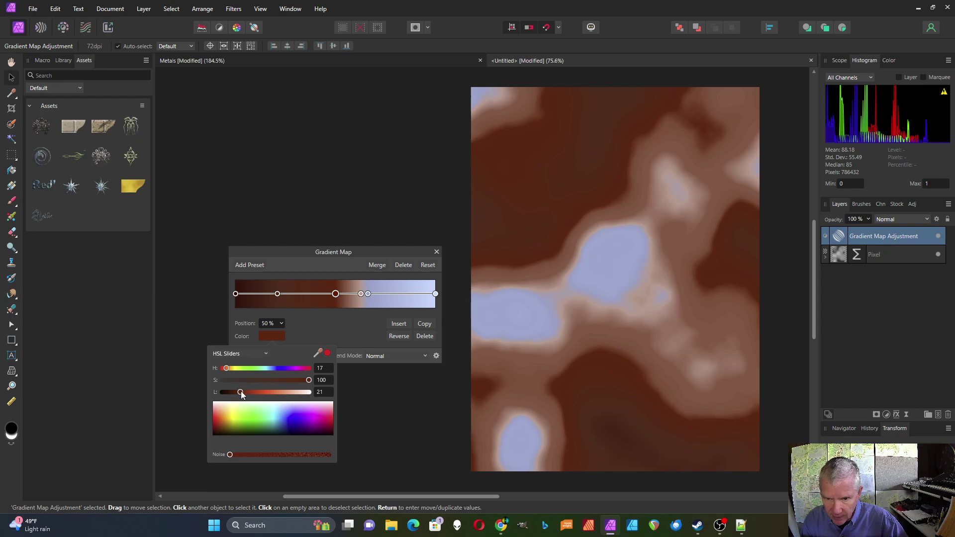
drag(241, 393, 246, 394)
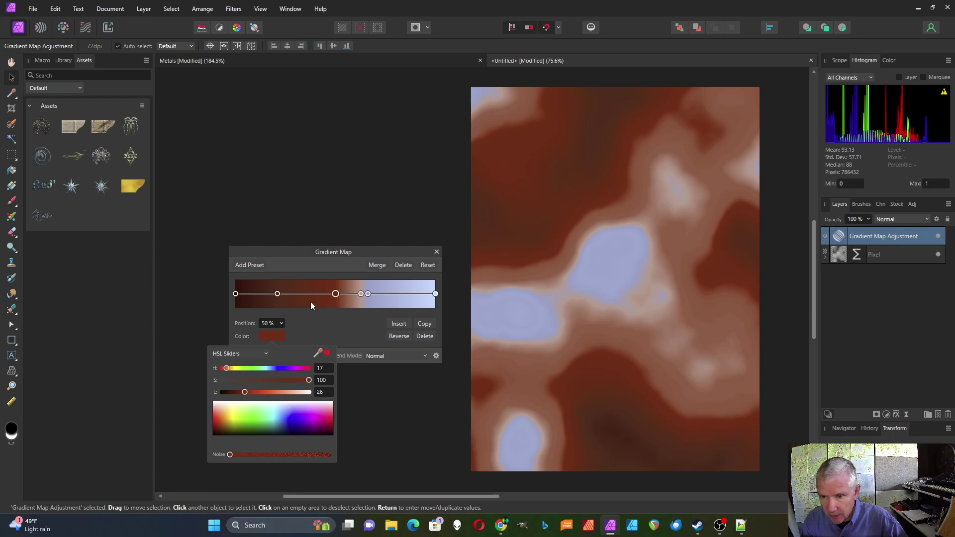
Add a gradient stop at 80% and recolor it to pale yellow with H 40, S 85.
click(395, 292)
click(395, 292)
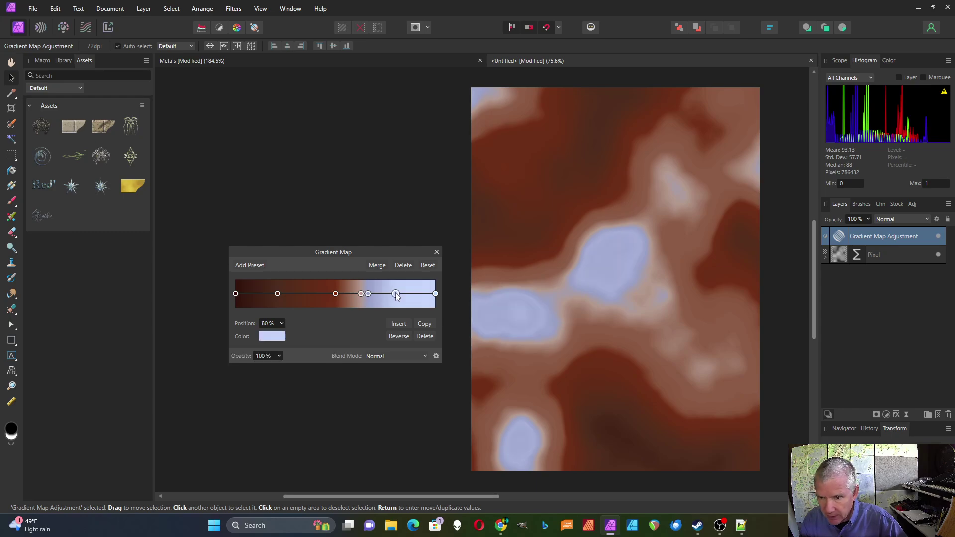
click(282, 336)
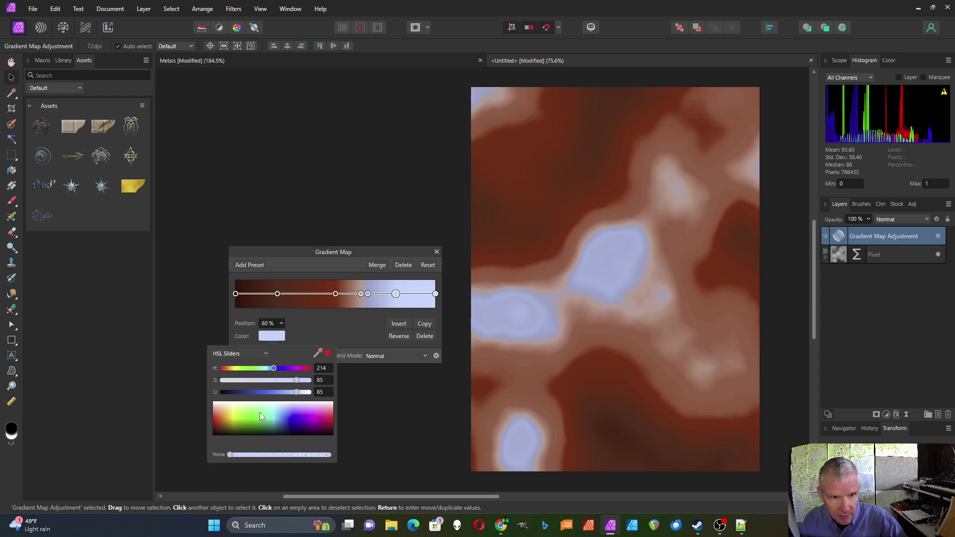
drag(243, 416, 226, 410)
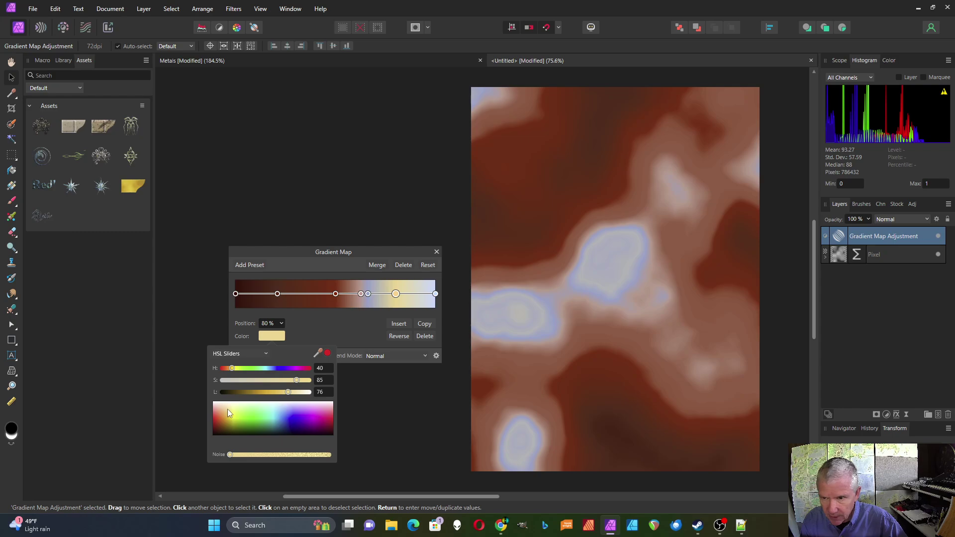
Add a gradient stop at 75% and shift its hue from yellow to a light blue.
click(384, 294)
click(271, 336)
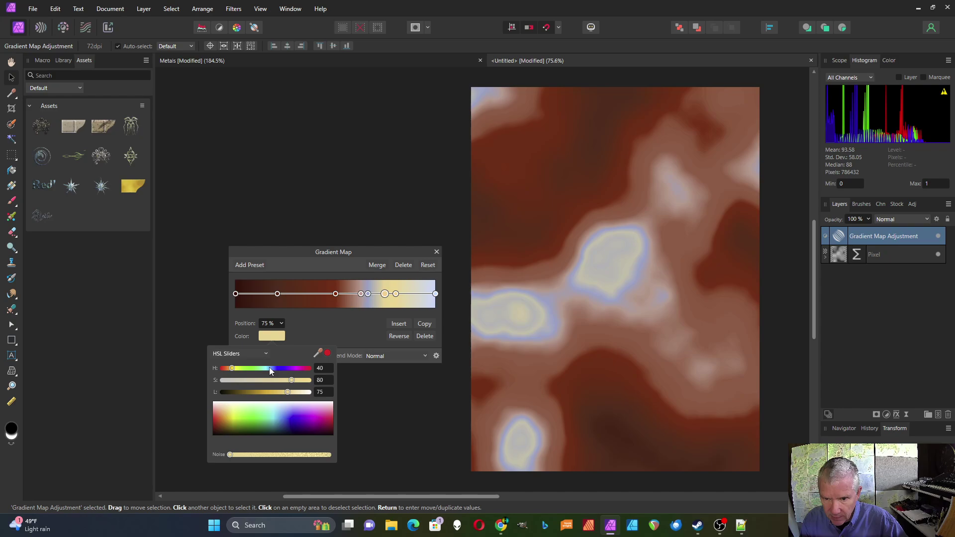
click(269, 368)
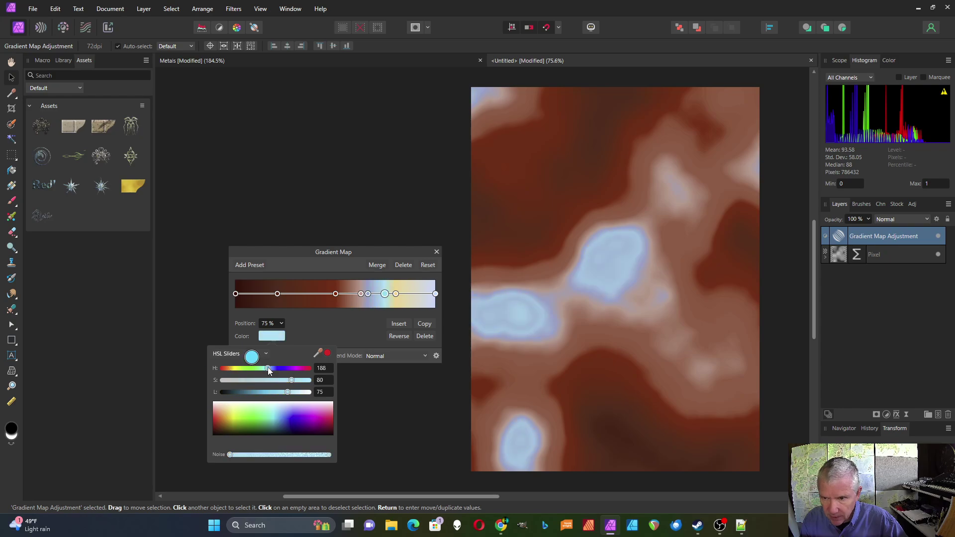
Add a pale blue gradient stop at 84% and move the yellow stop to 77%.
click(403, 293)
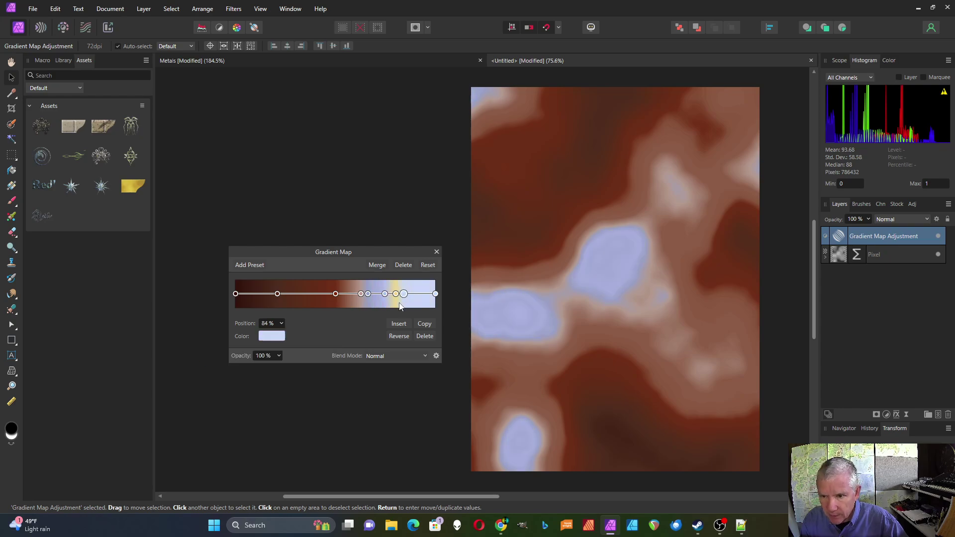
click(395, 294)
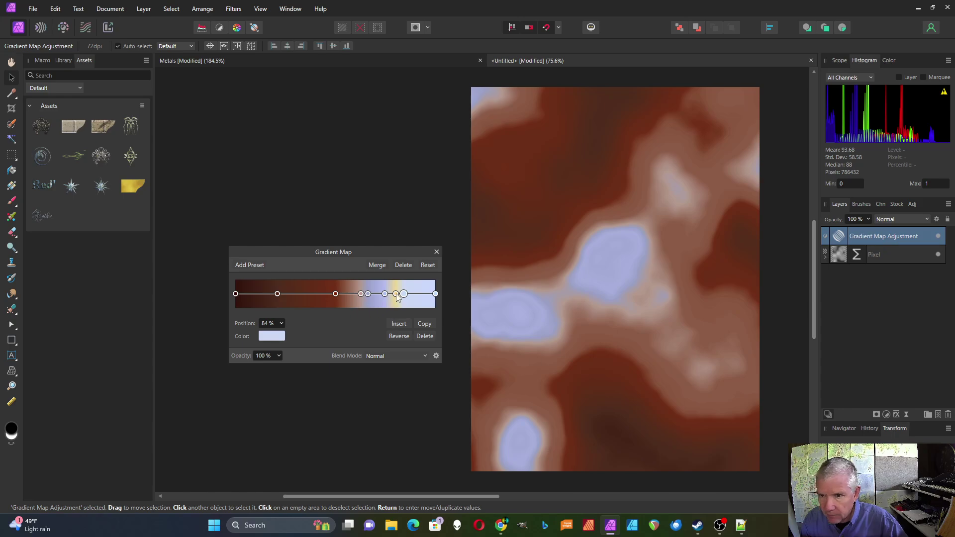
drag(396, 296, 392, 297)
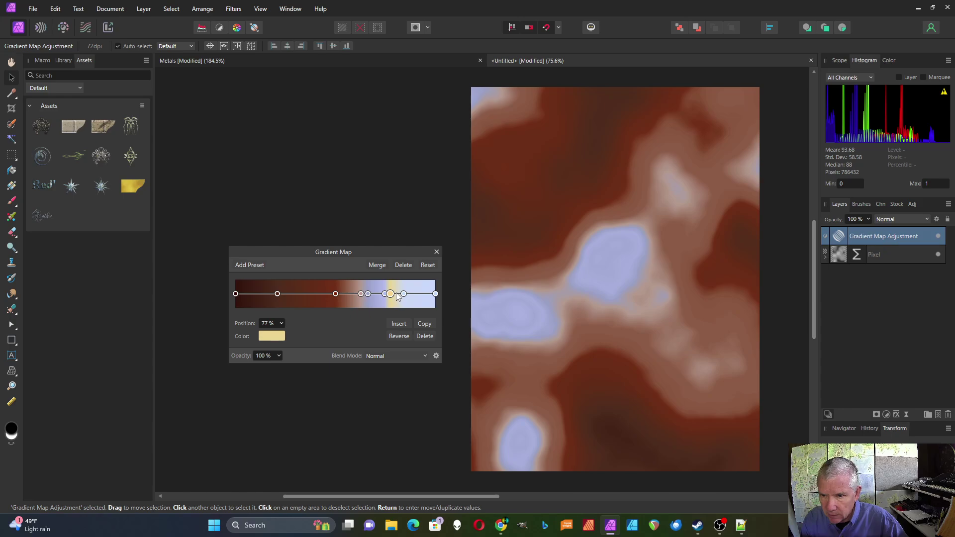
Add a rust-orange gradient stop at 80% and a pale blue one at 83%, finish the Gradient Map, and deselect its layer.
click(396, 294)
click(279, 337)
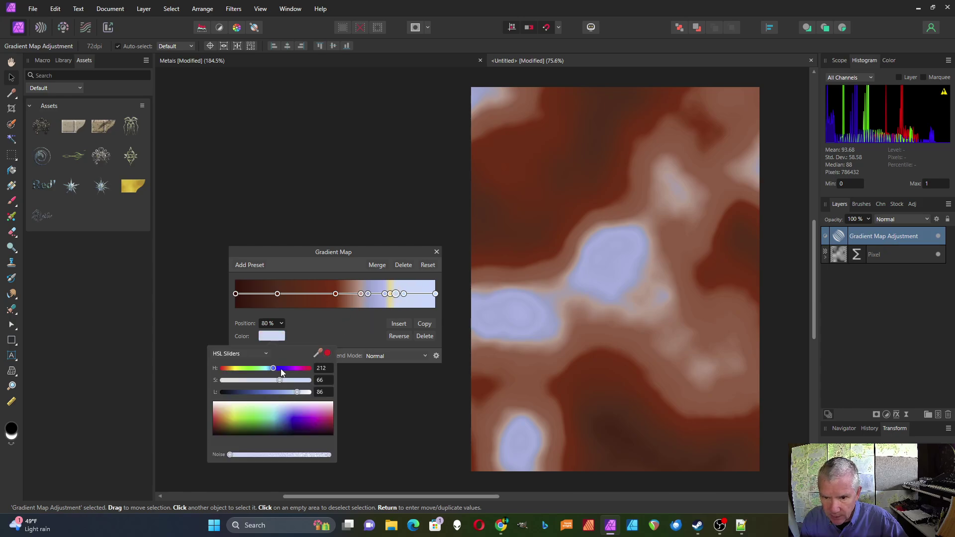
drag(396, 294, 401, 294)
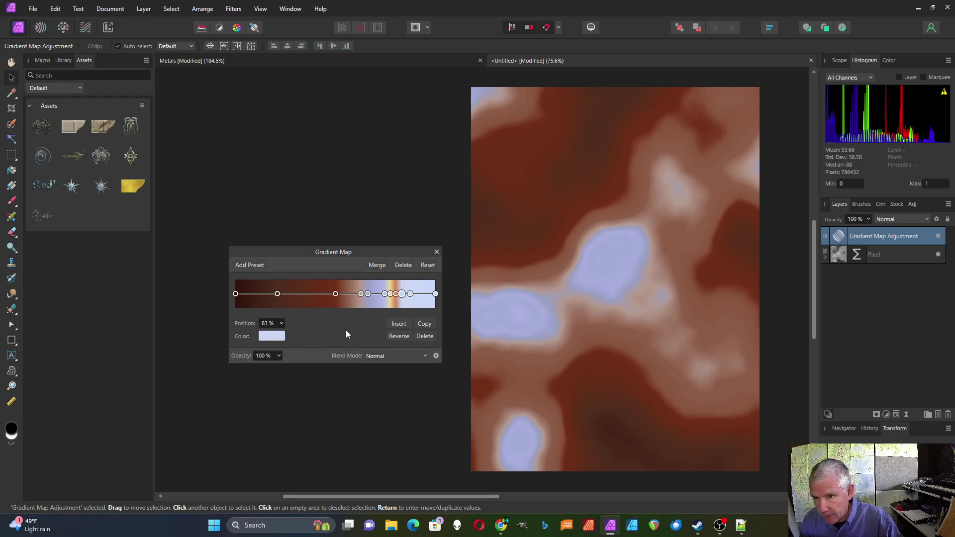
click(437, 251)
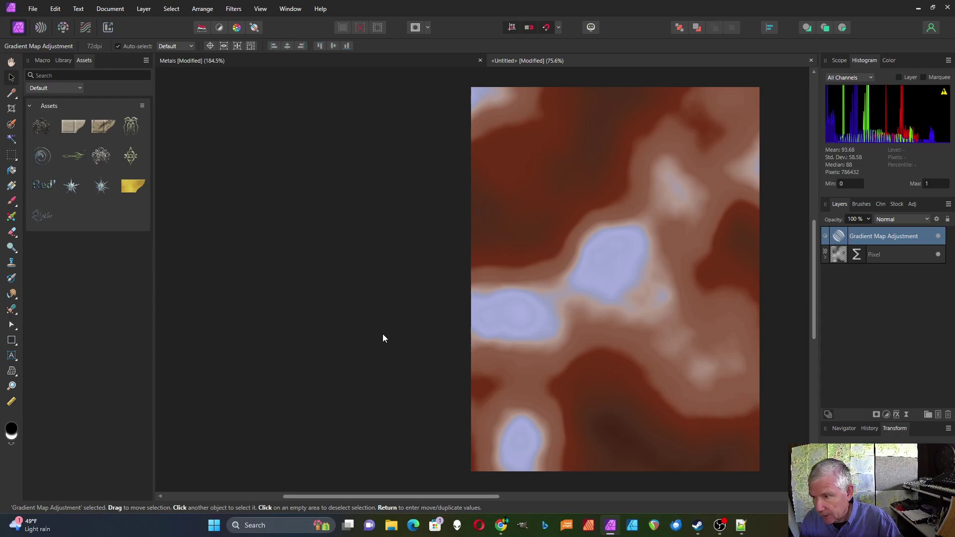
click(383, 334)
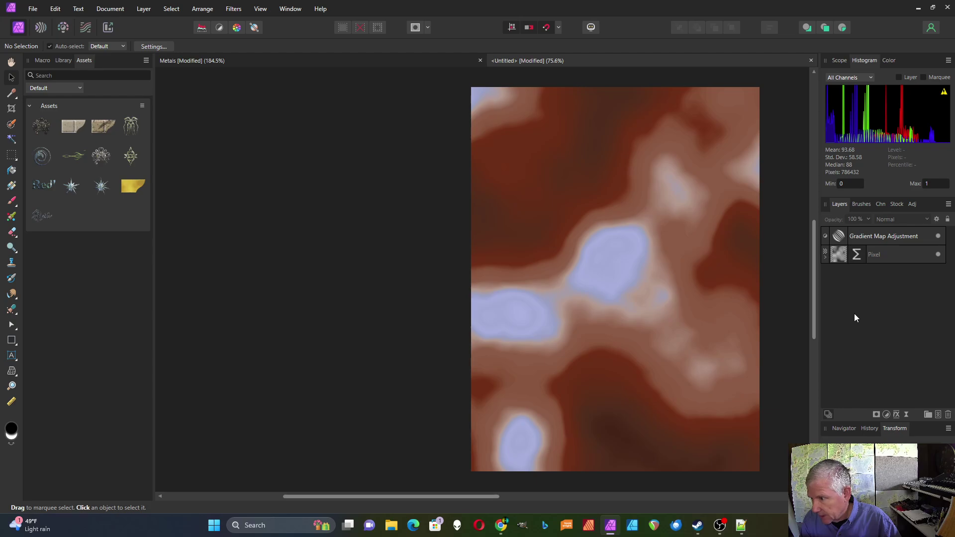
Add a second live Procedural Texture filter with the Metal Test preset and nest it in the Pixel layer above the existing one.
click(905, 414)
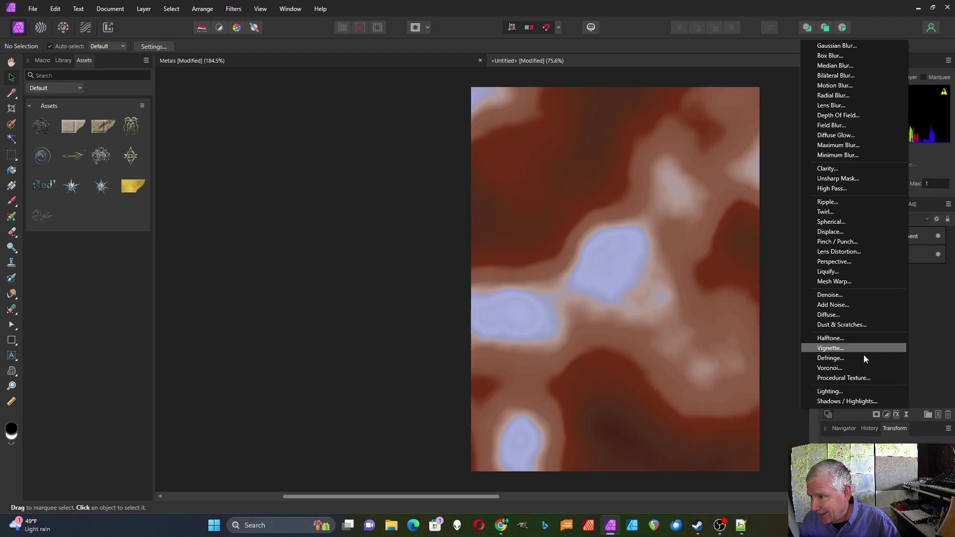
click(864, 378)
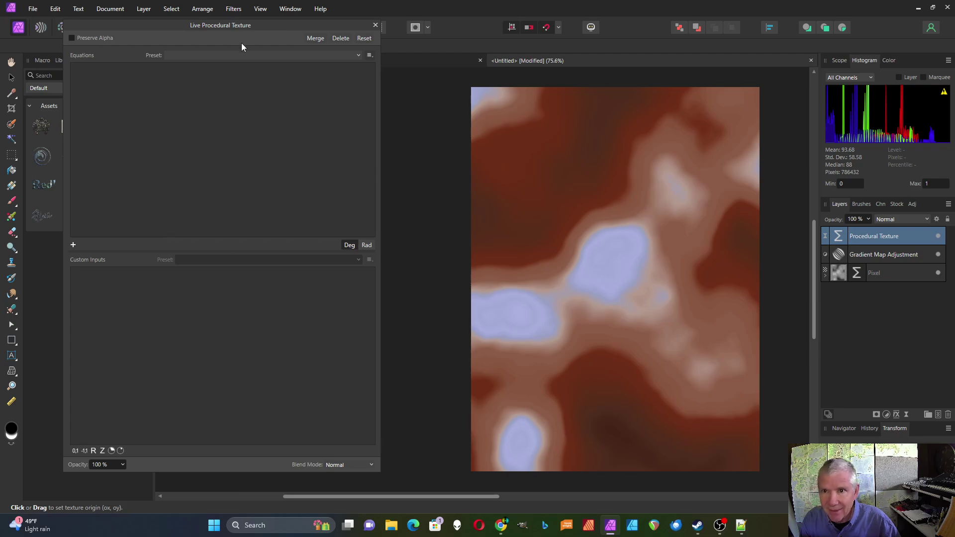
click(357, 55)
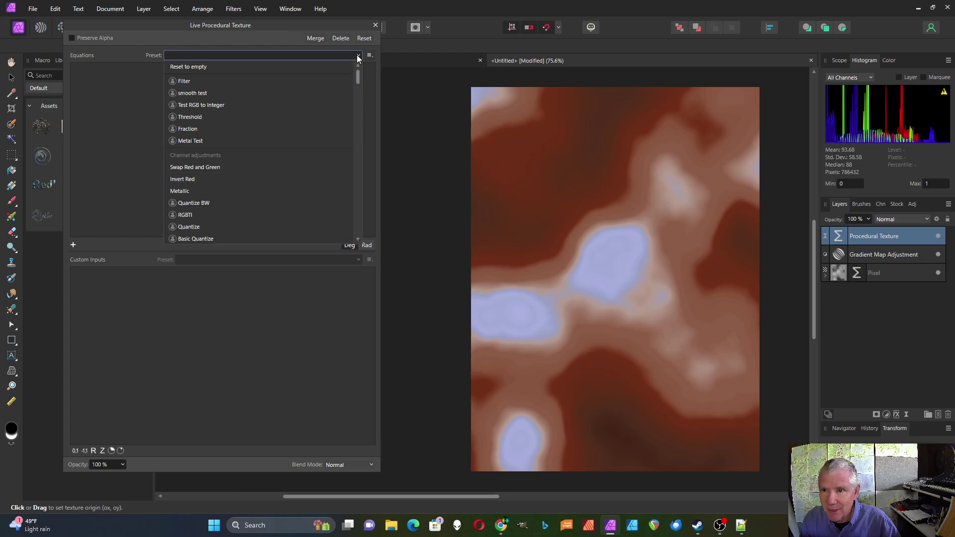
click(214, 141)
click(857, 272)
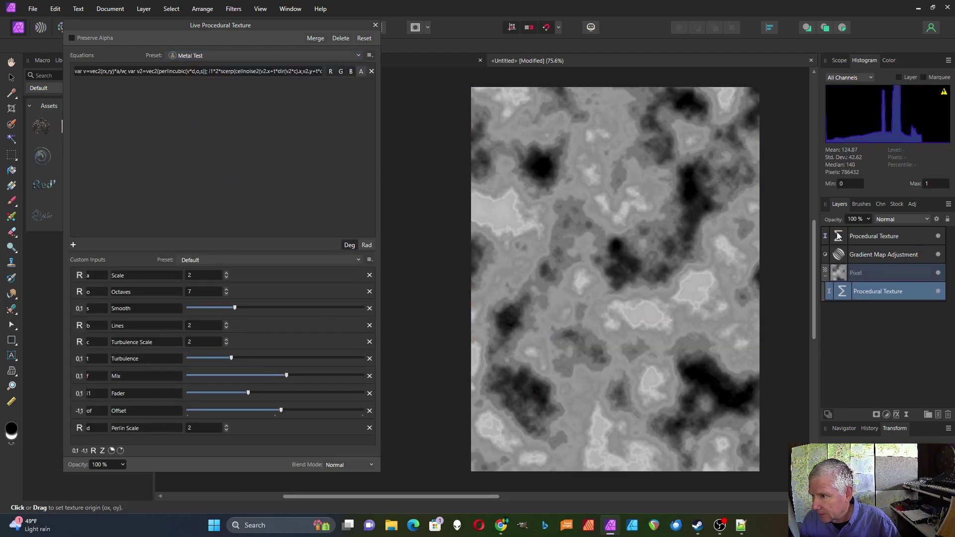
drag(839, 237, 842, 288)
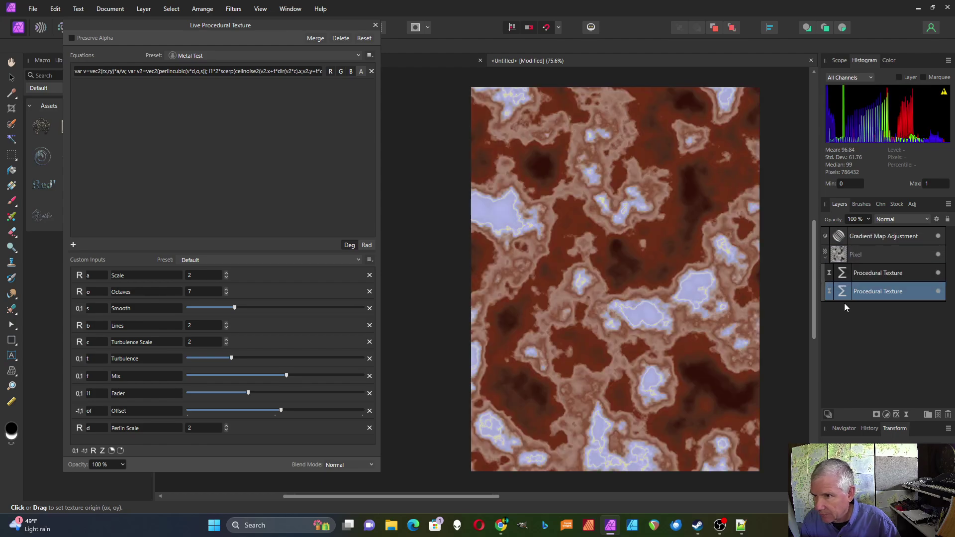
Set the upper procedural texture's Scale to 5 with slightly lower Smooth, and change its blend mode to Overlay.
click(843, 279)
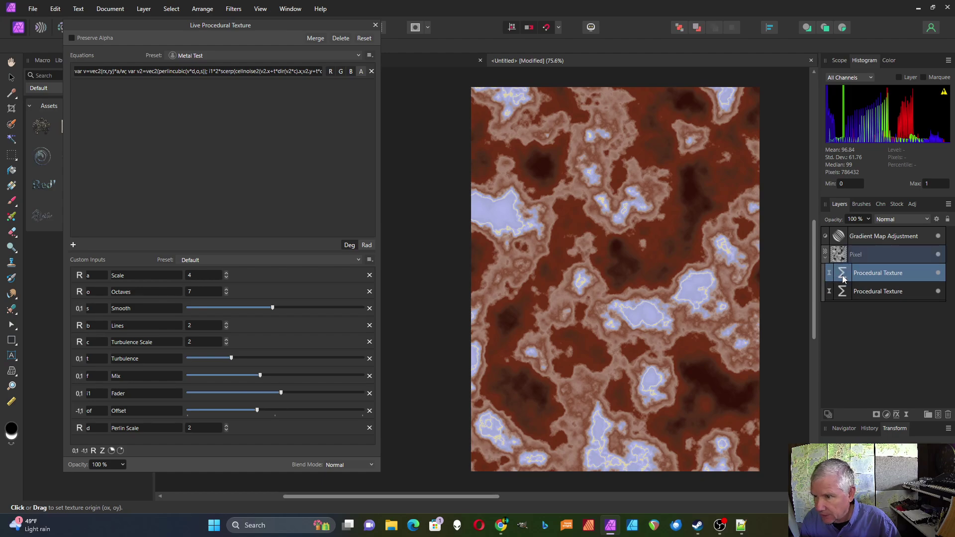
mouse_move(272, 308)
mouse_down()
mouse_move(255, 309)
mouse_move(270, 309)
mouse_up()
click(226, 274)
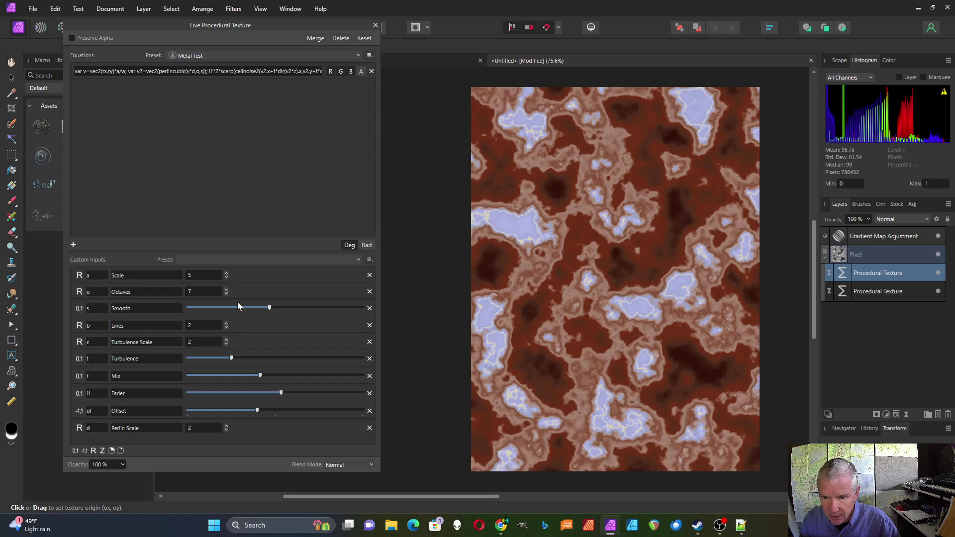
click(371, 465)
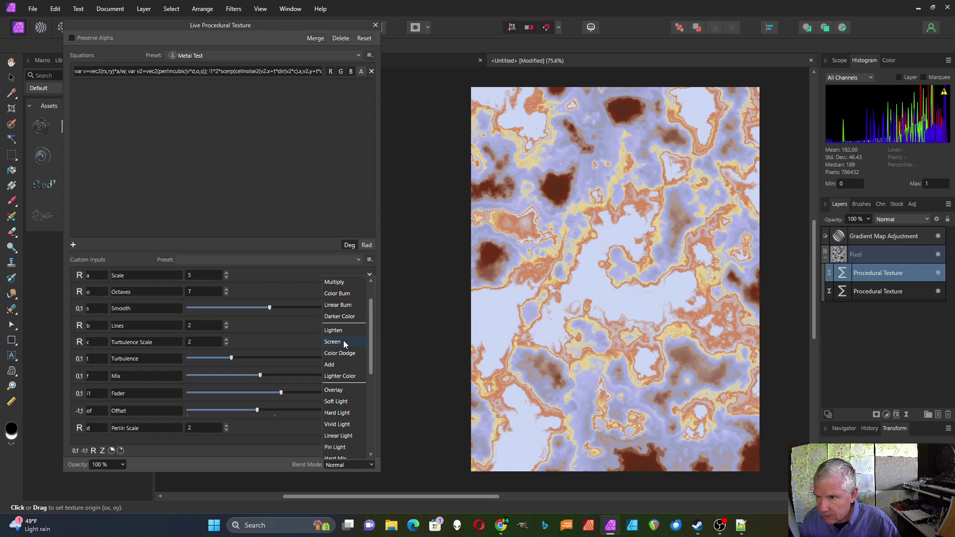
click(334, 390)
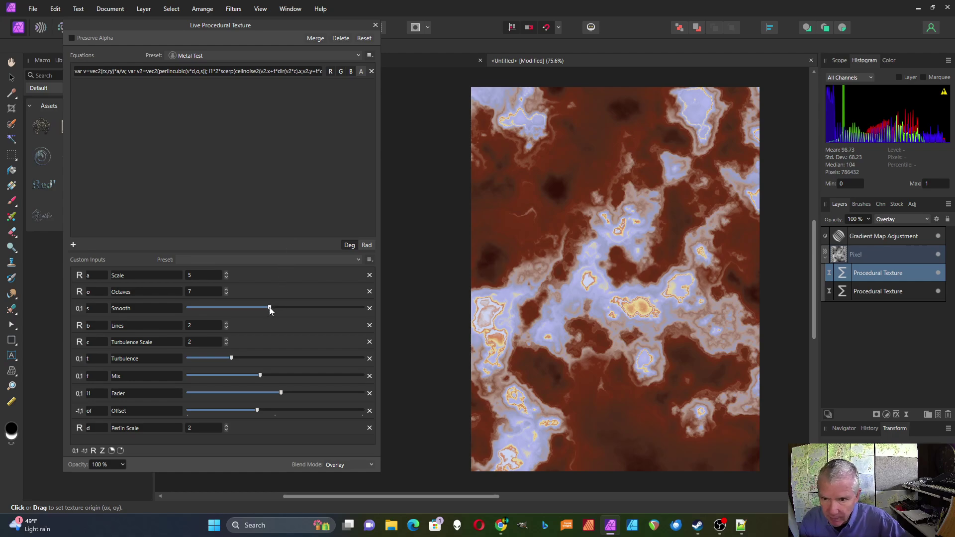
Reduce the upper texture's Smooth to about 40% of its range, increase Turbulence, and set Turbulence Scale to 8.
mouse_move(269, 308)
mouse_down()
mouse_move(239, 309)
mouse_move(271, 309)
mouse_move(260, 308)
mouse_up()
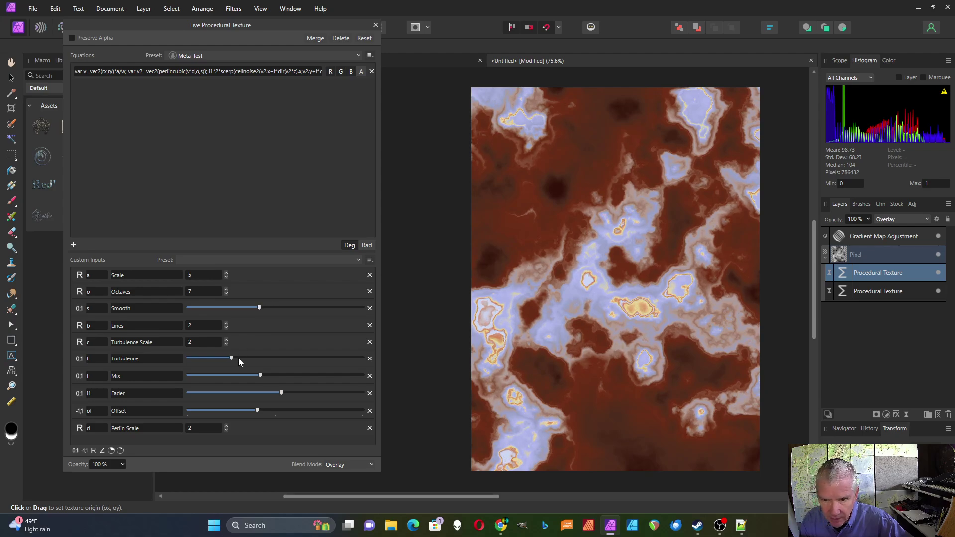
drag(231, 358, 268, 359)
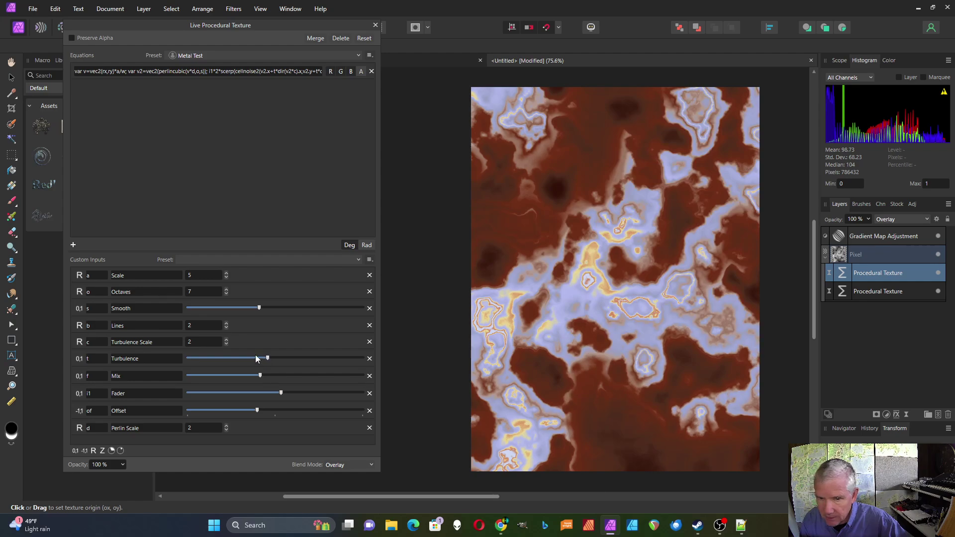
click(226, 339)
click(226, 339)
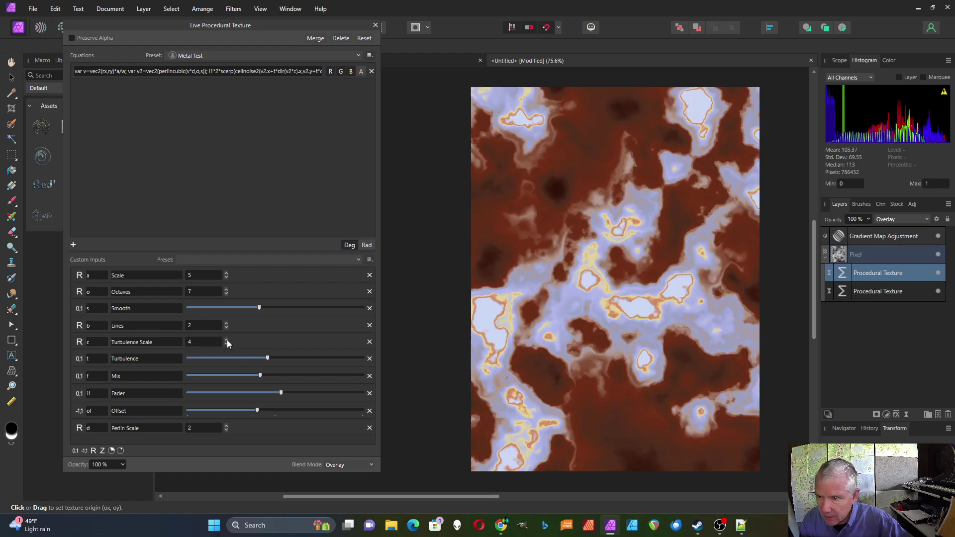
click(226, 339)
click(226, 339)
click(226, 339)
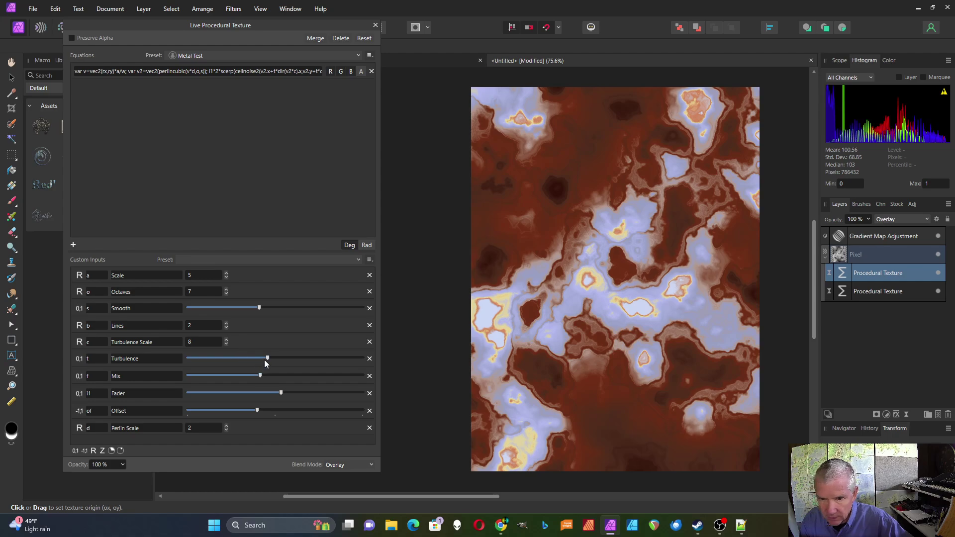
Lower the upper texture's Turbulence and Mix to about 30% of their range and Fader to about half.
drag(269, 358, 239, 359)
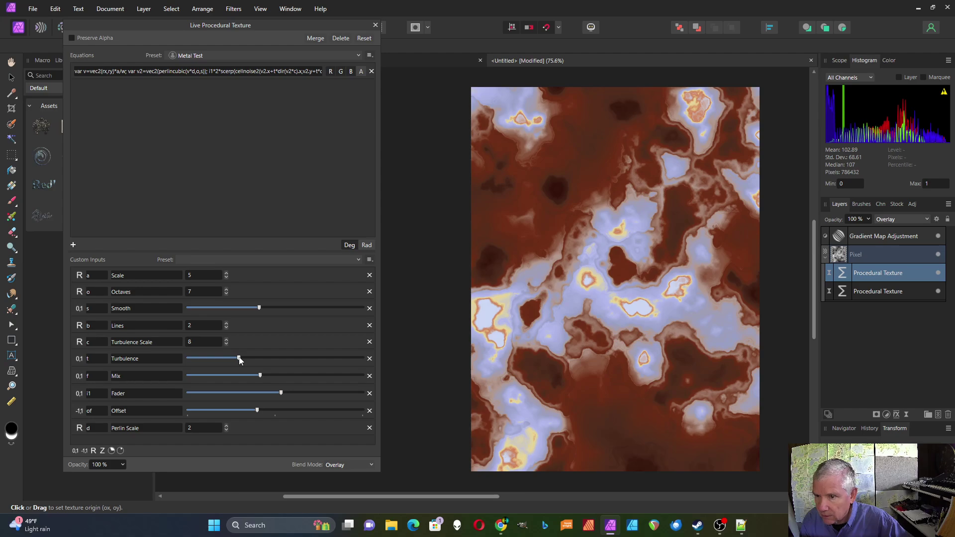
drag(260, 376, 275, 394)
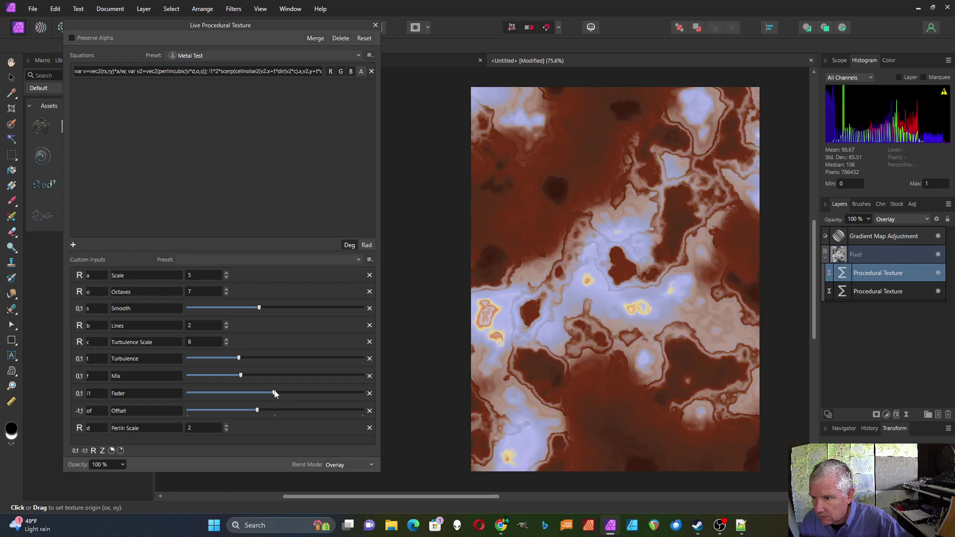
Try Perlin Scale values up to 6 on the upper texture and set it back to 2.
click(226, 428)
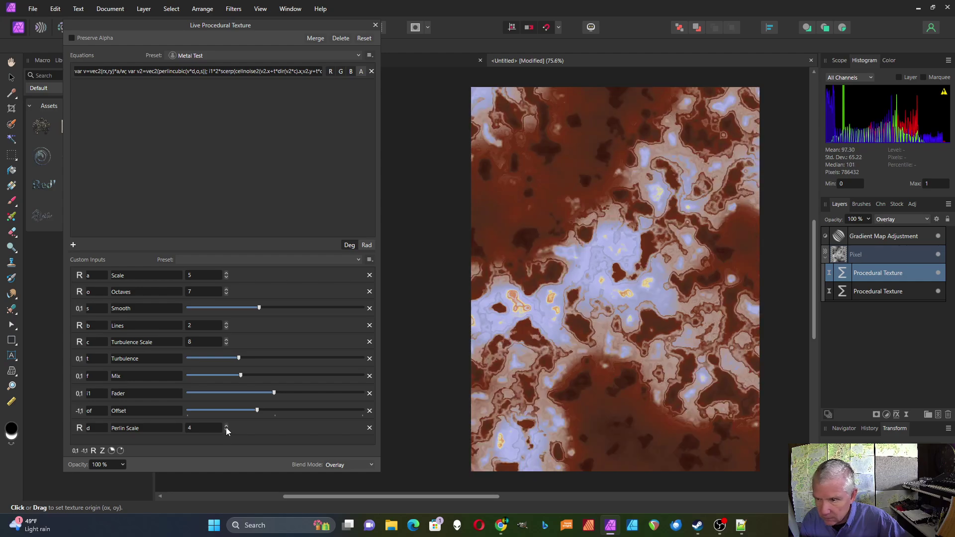
click(226, 428)
click(225, 426)
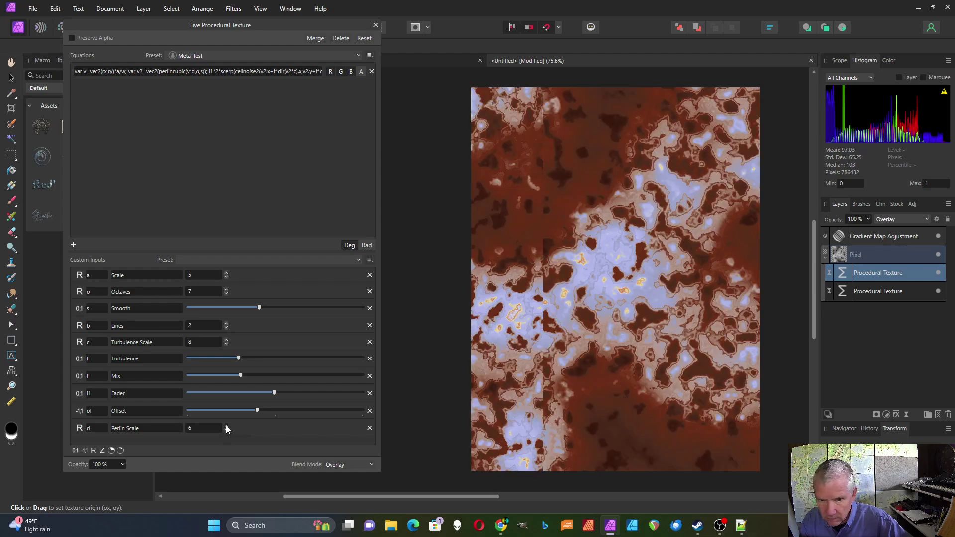
click(226, 429)
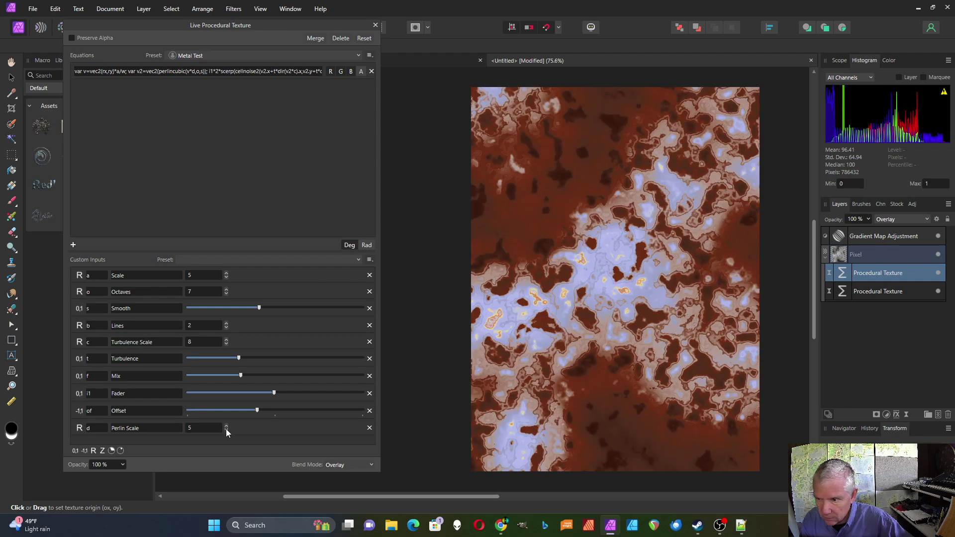
click(226, 429)
click(225, 429)
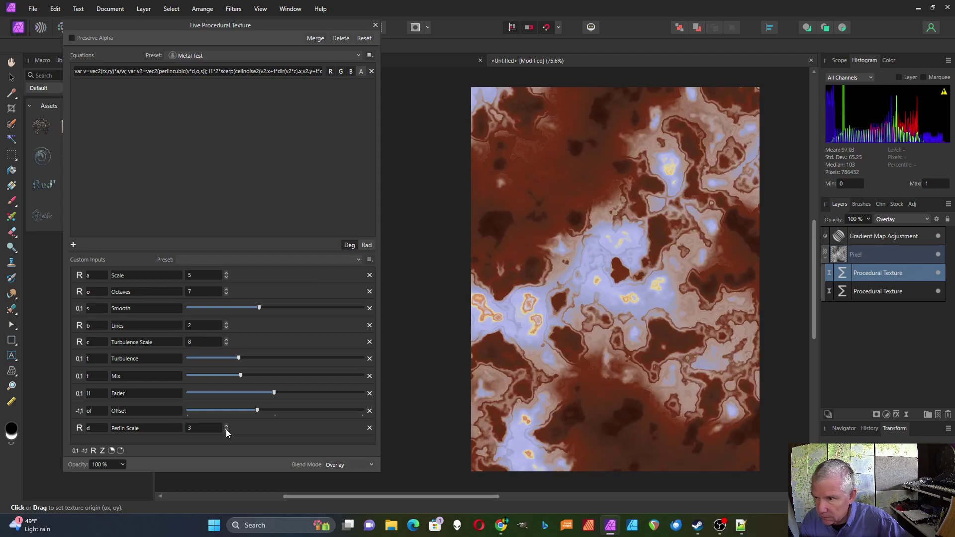
click(225, 430)
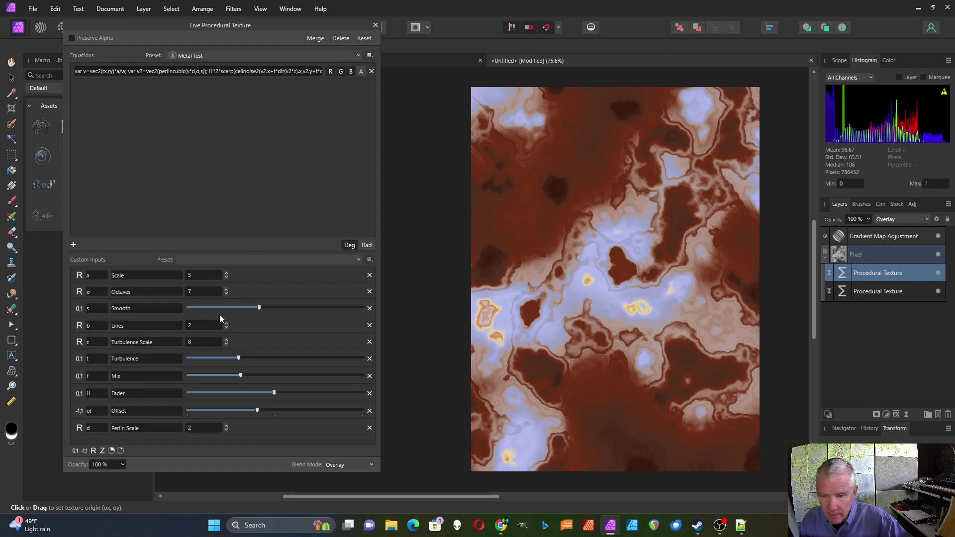
Reduce the upper procedural texture's opacity to 93% and close its settings.
click(123, 465)
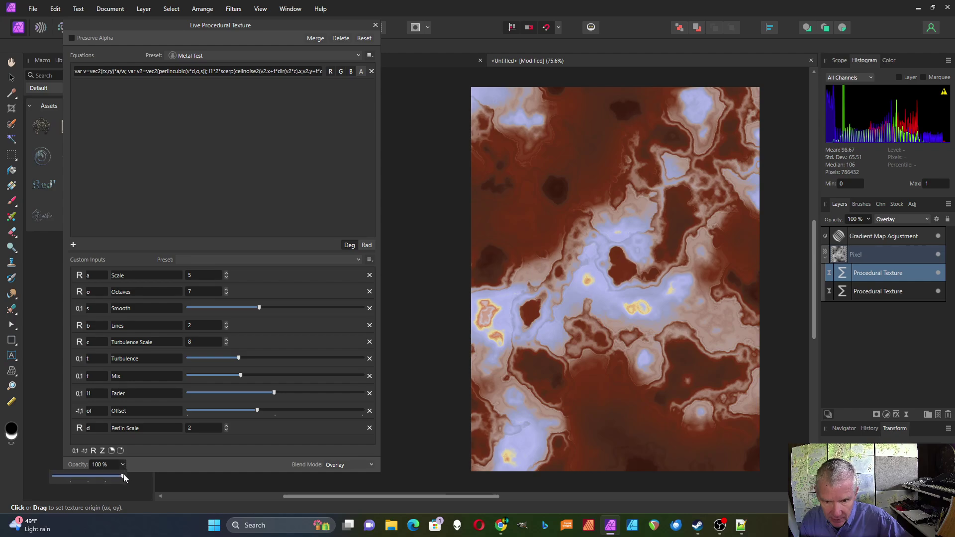
mouse_move(123, 476)
mouse_down()
mouse_move(37, 482)
mouse_move(118, 484)
mouse_up()
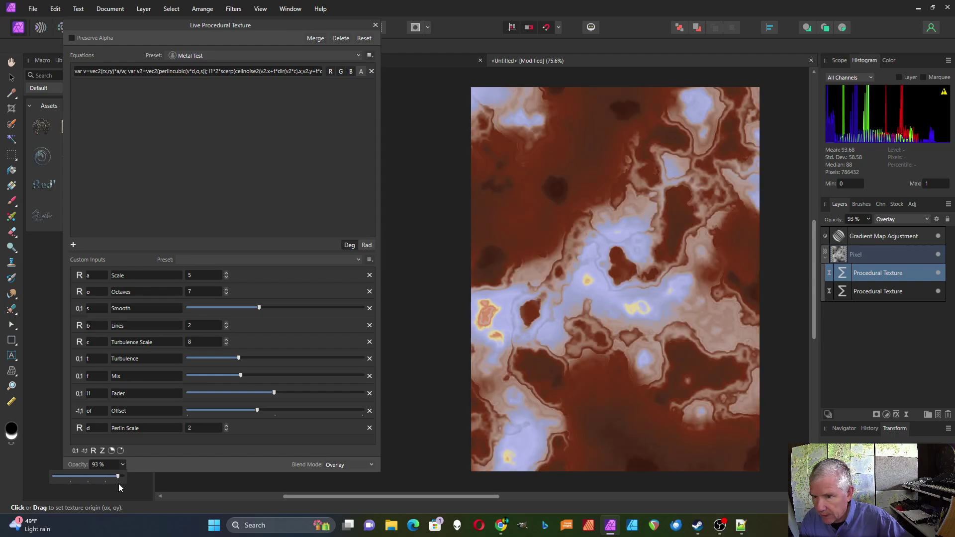
click(375, 25)
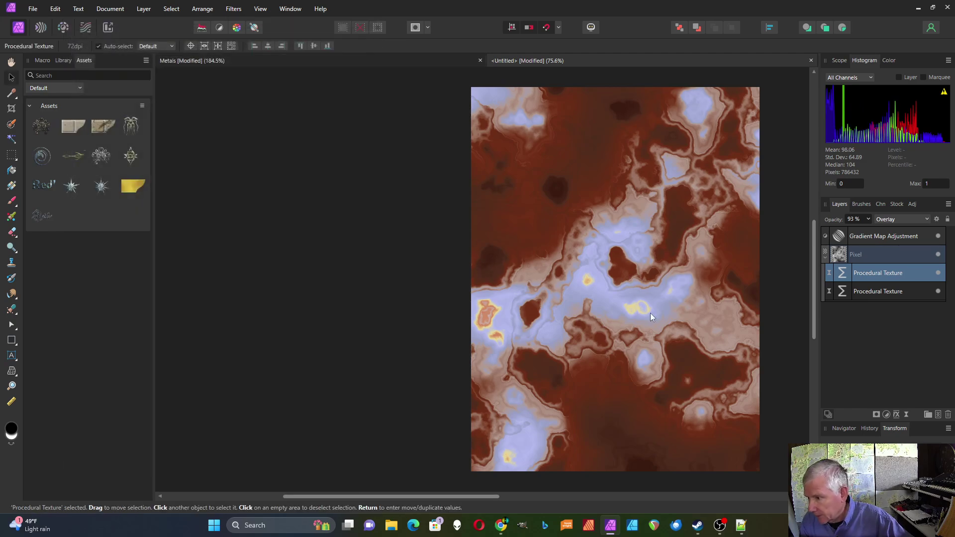
In the Gradient Map adjustment, move the second-to-last pale blue stop to 93%, the yellow stop to 82% and the orange stop to 77%.
double_click(835, 237)
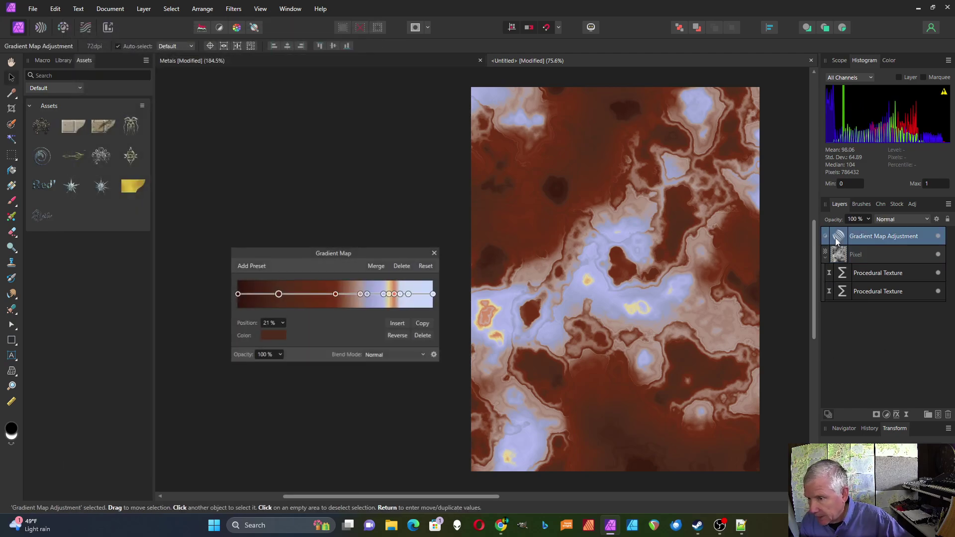
click(410, 294)
drag(411, 294, 419, 294)
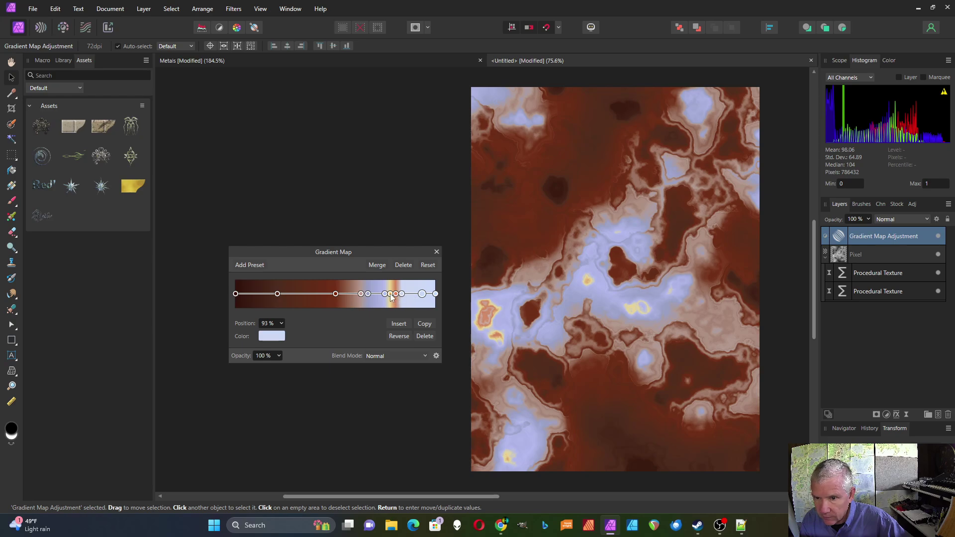
drag(390, 294, 402, 295)
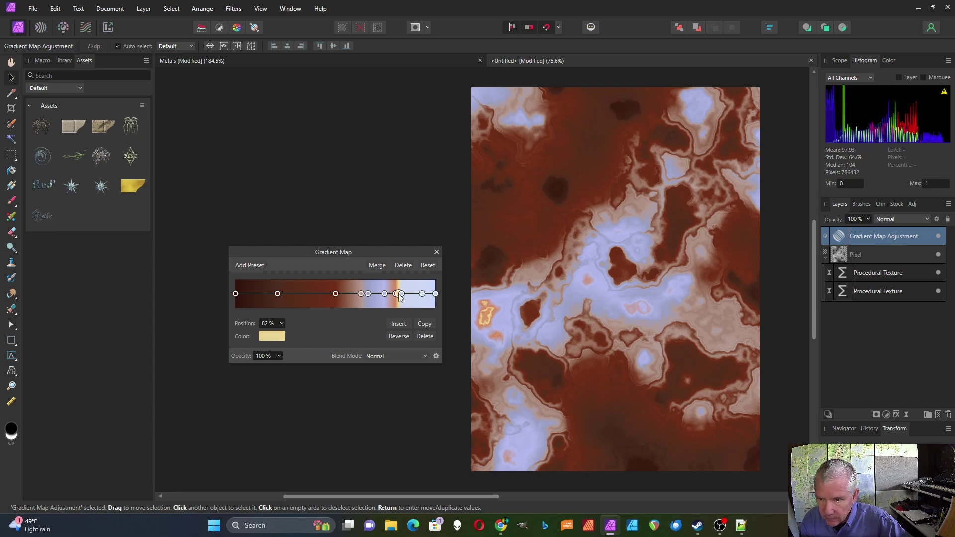
click(394, 294)
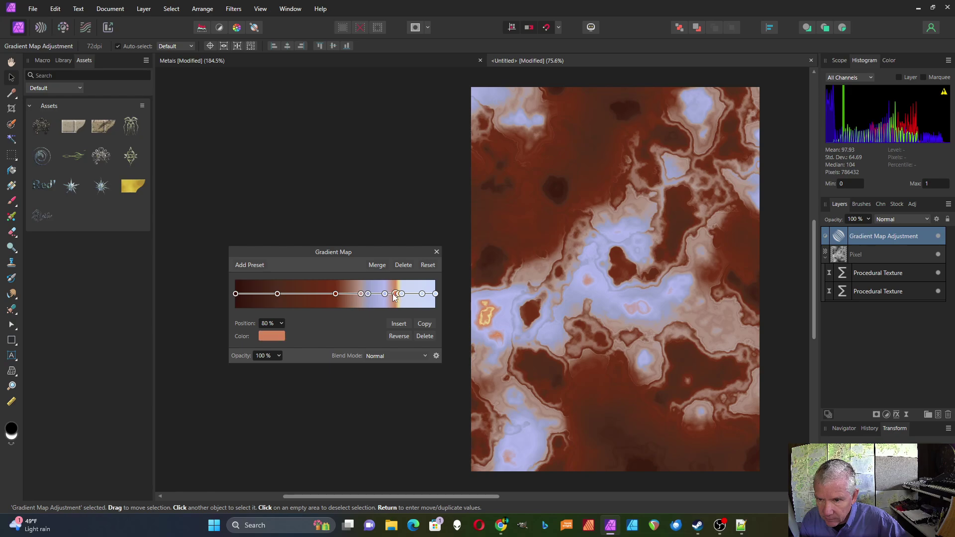
drag(390, 293, 386, 294)
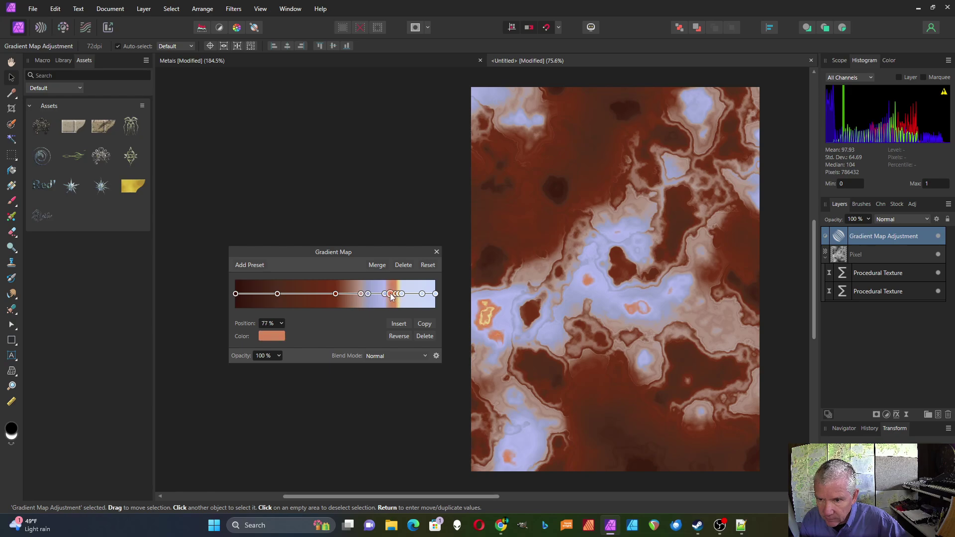
Shift the hue of the gradient's 77% stop from orange to a golden yellow-orange.
click(273, 336)
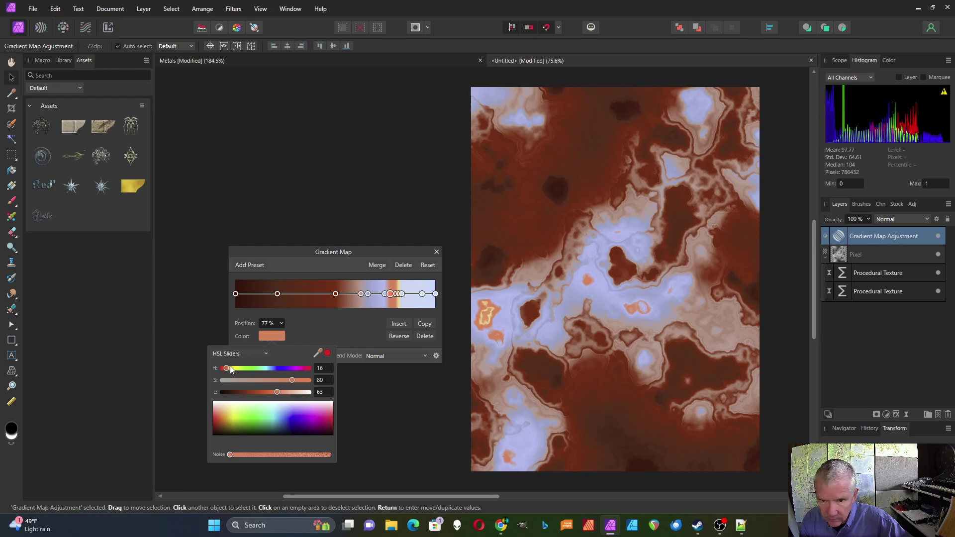
drag(232, 369, 231, 371)
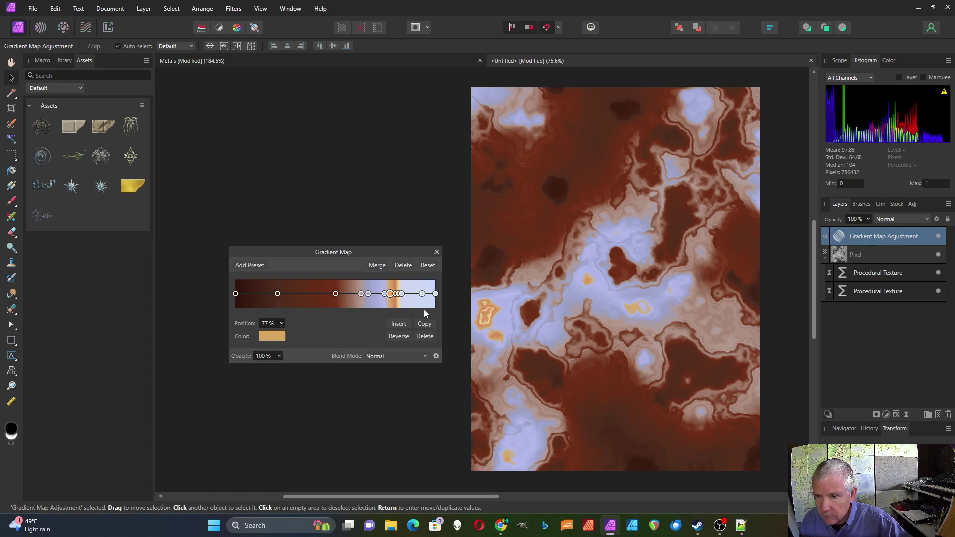
click(385, 294)
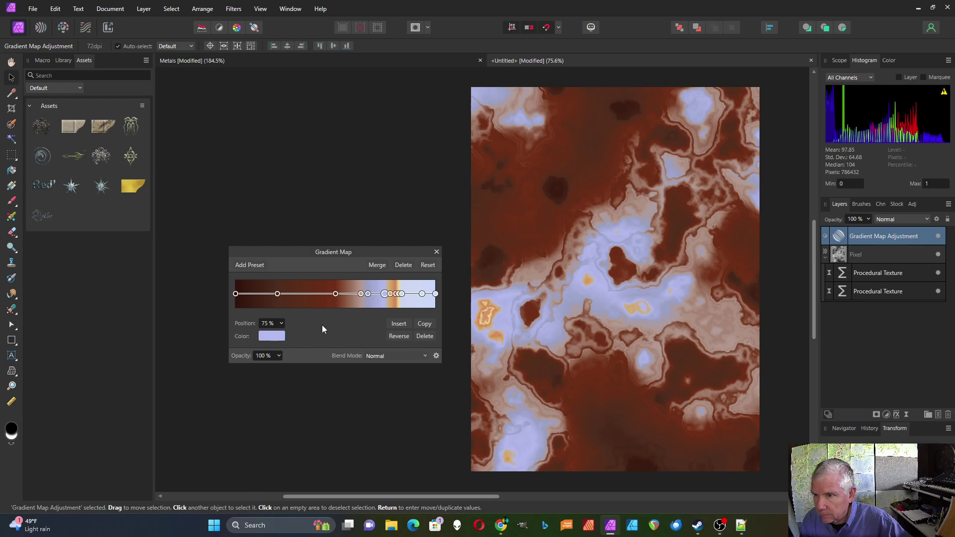
Add a gradient stop at 33% and brighten its rust red to lightness 38.
click(300, 294)
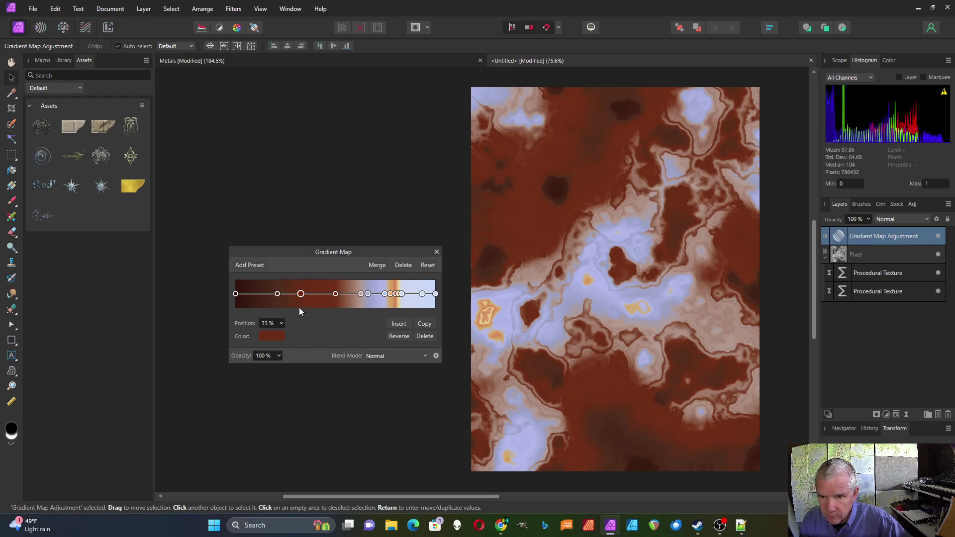
click(277, 338)
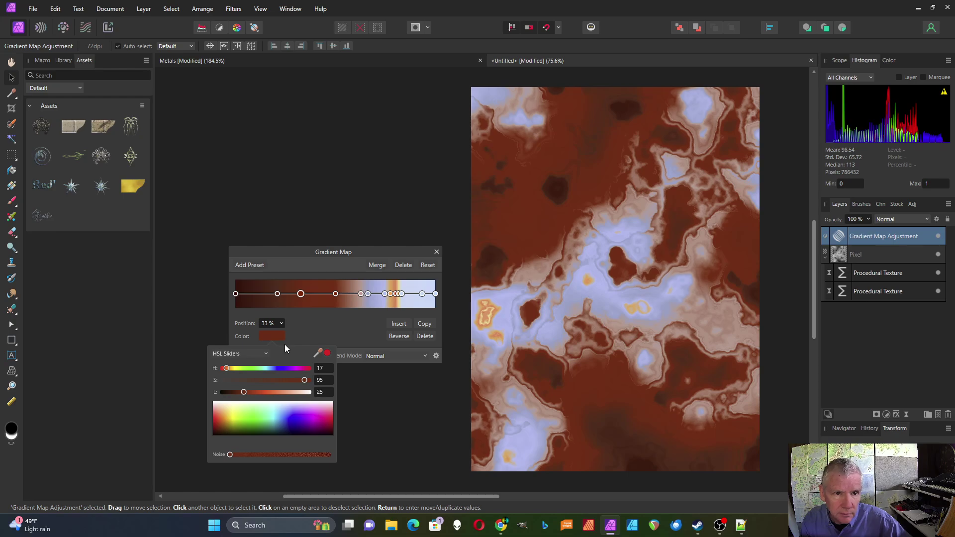
drag(253, 392, 262, 392)
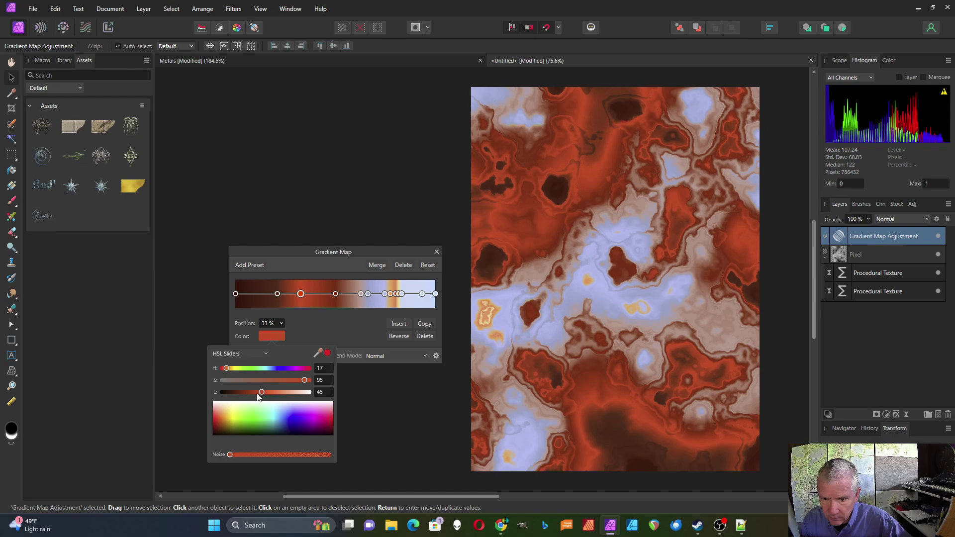
drag(261, 391, 255, 392)
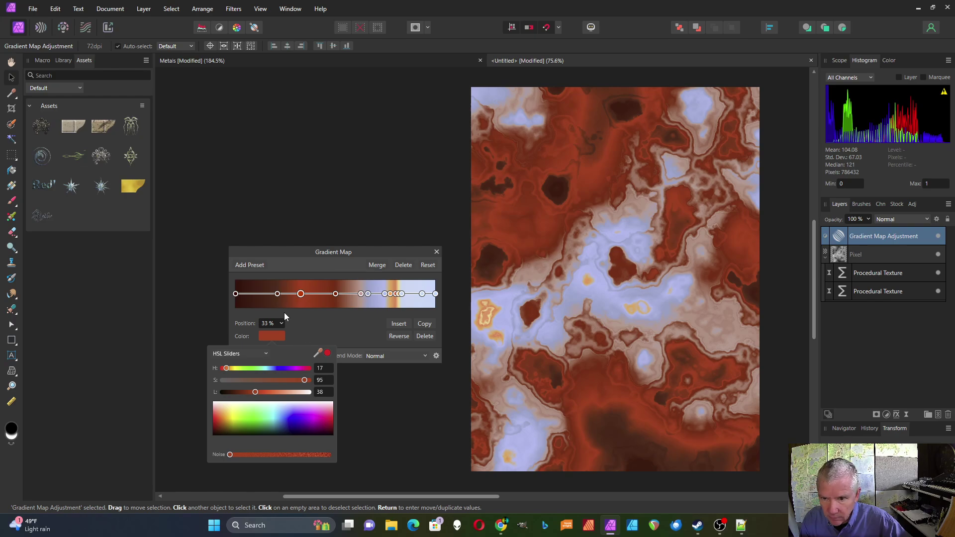
Add a dark brown gradient stop at 10%, set its saturation to 84, raise its lightness slightly, and close the Gradient Map settings.
click(256, 294)
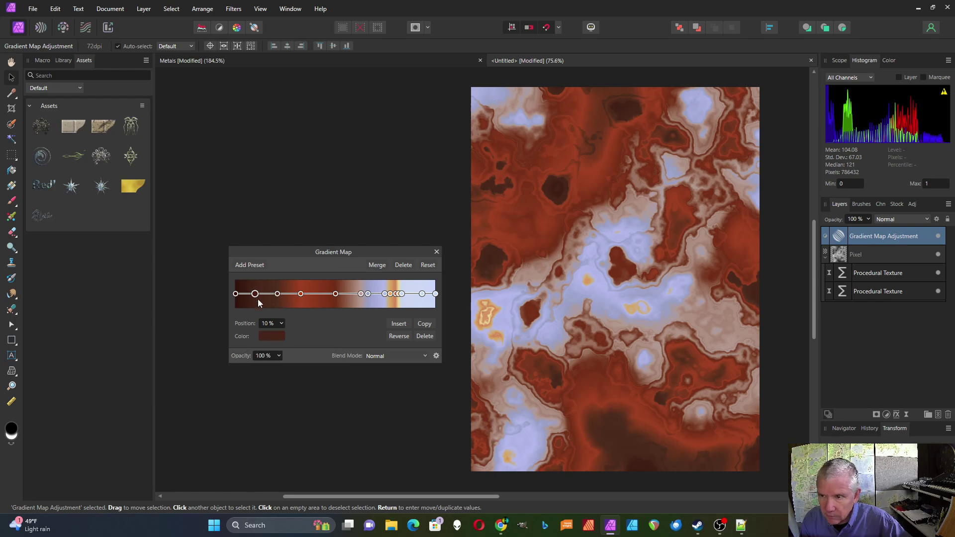
click(273, 336)
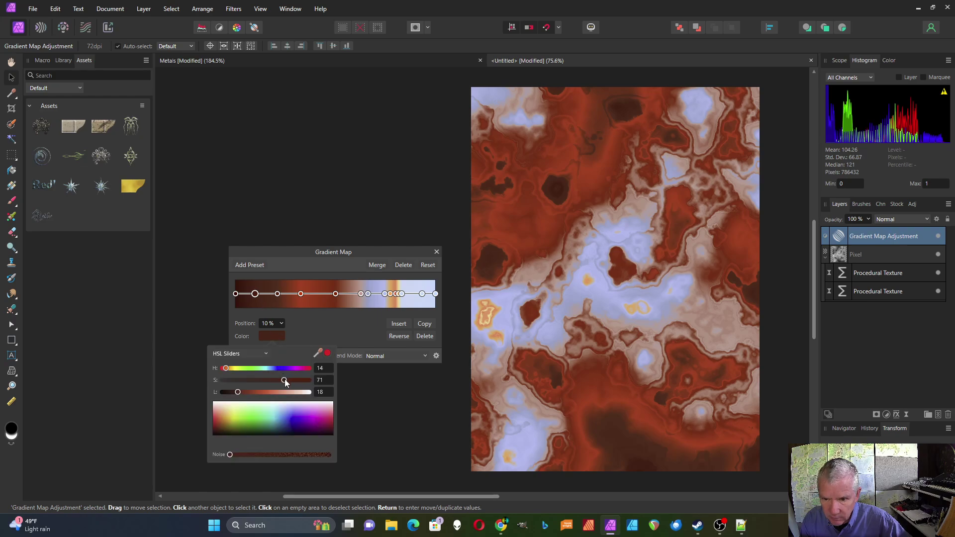
mouse_move(284, 381)
mouse_down()
mouse_move(316, 386)
mouse_move(289, 386)
mouse_move(297, 386)
mouse_up()
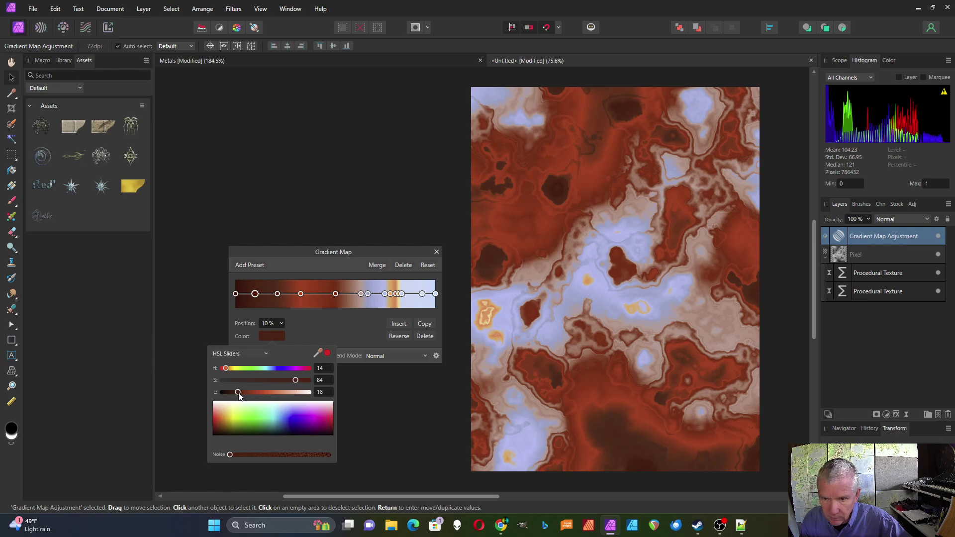
drag(238, 391, 247, 392)
key(Return)
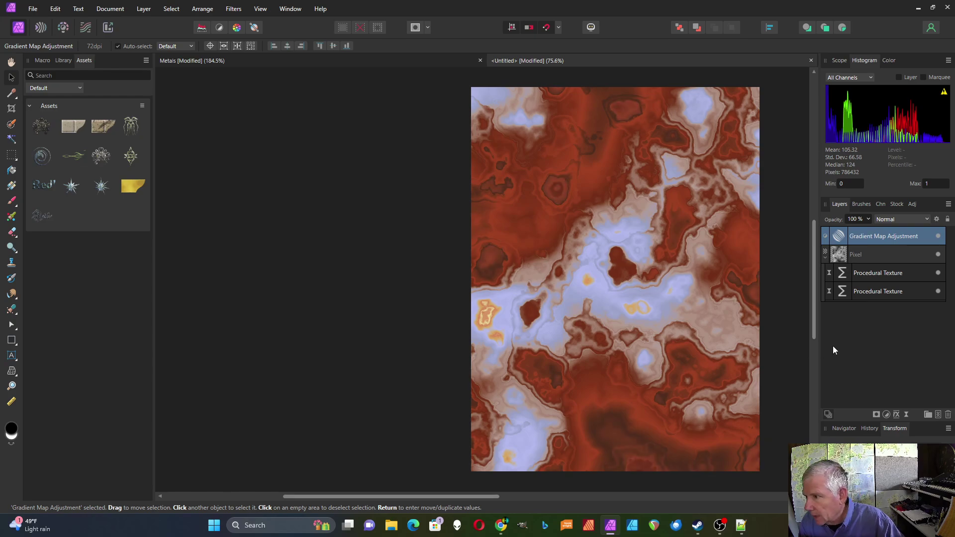
Add a third live Procedural Texture filter between the Pixel layer and the Gradient Map adjustment.
click(862, 274)
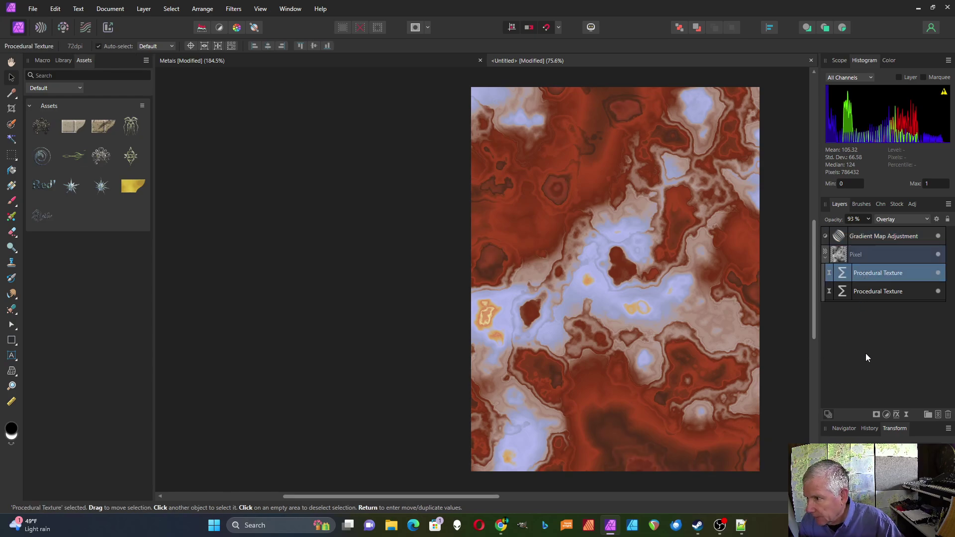
click(905, 413)
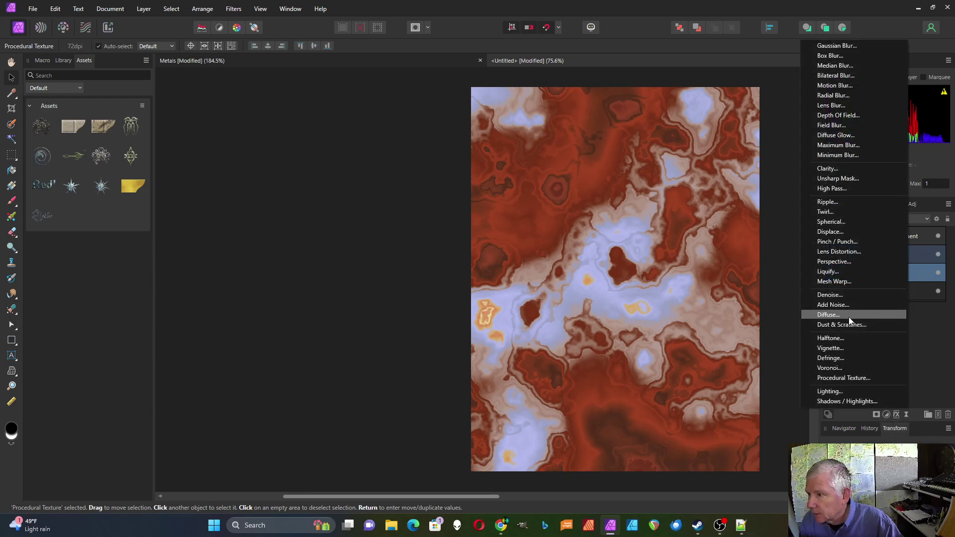
click(854, 378)
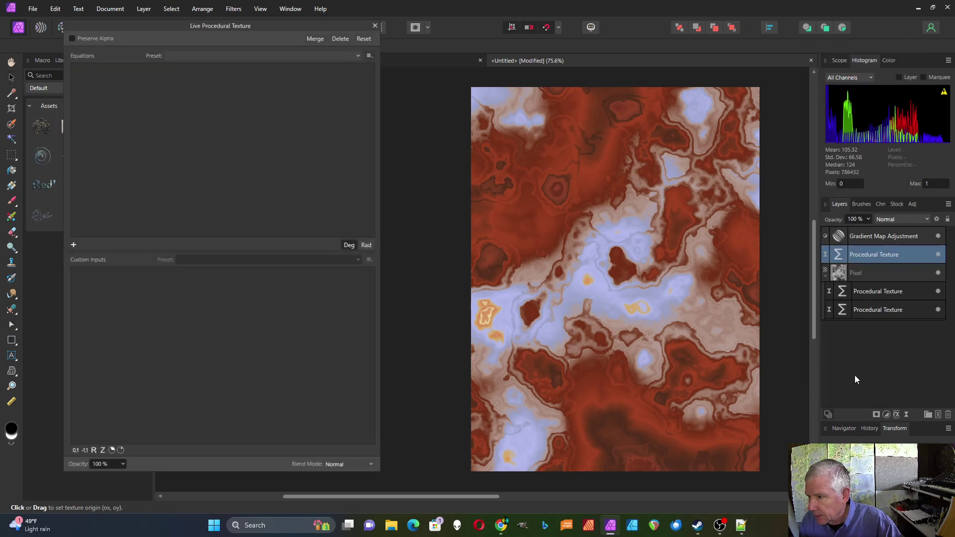
Load the Metal Test equation preset into the new procedural texture.
click(358, 55)
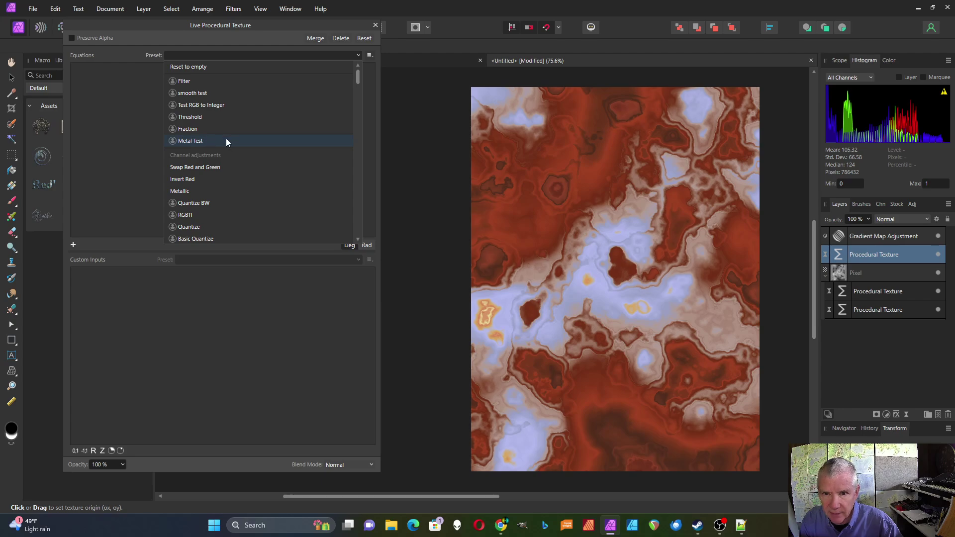
scroll(228, 141, down, 2)
scroll(234, 149, down, 3)
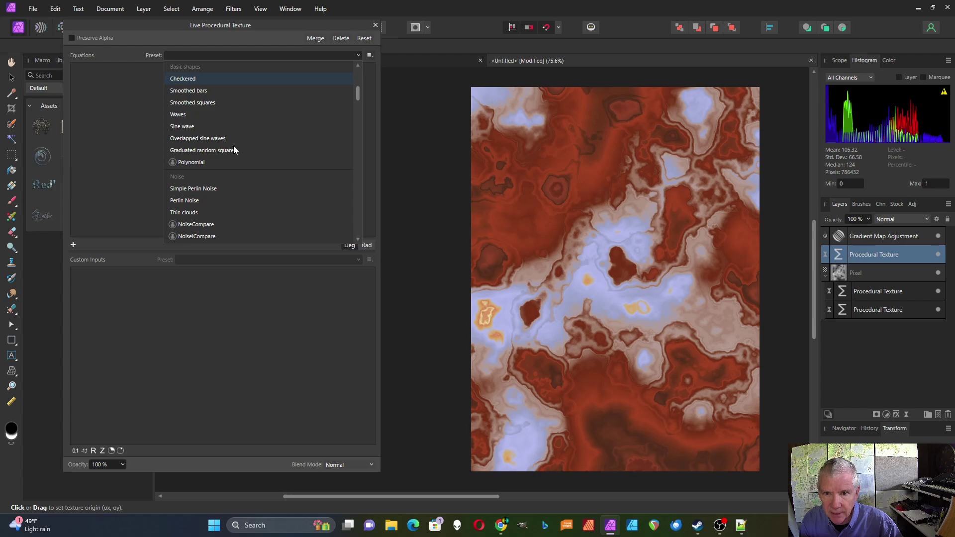
scroll(234, 152, down, 10)
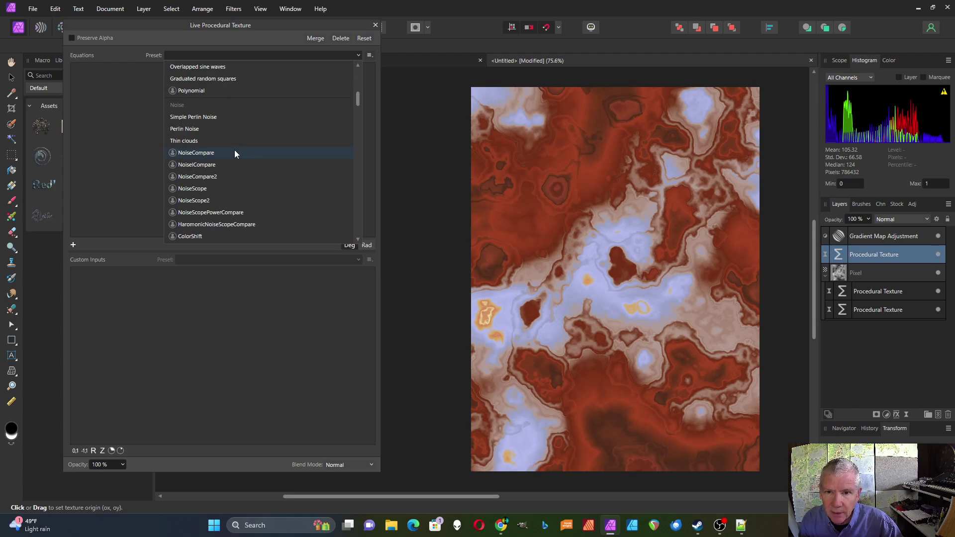
scroll(237, 160, up, 4)
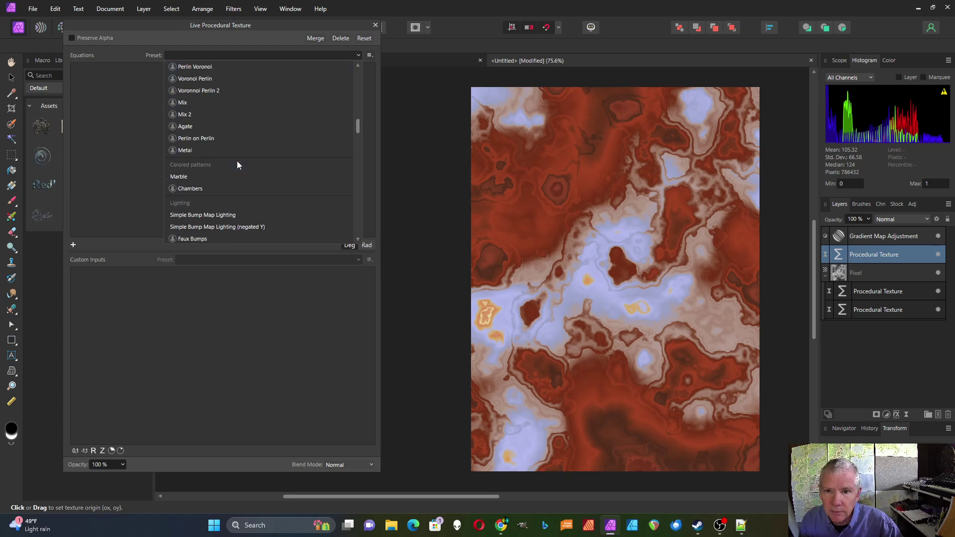
scroll(245, 159, up, 6)
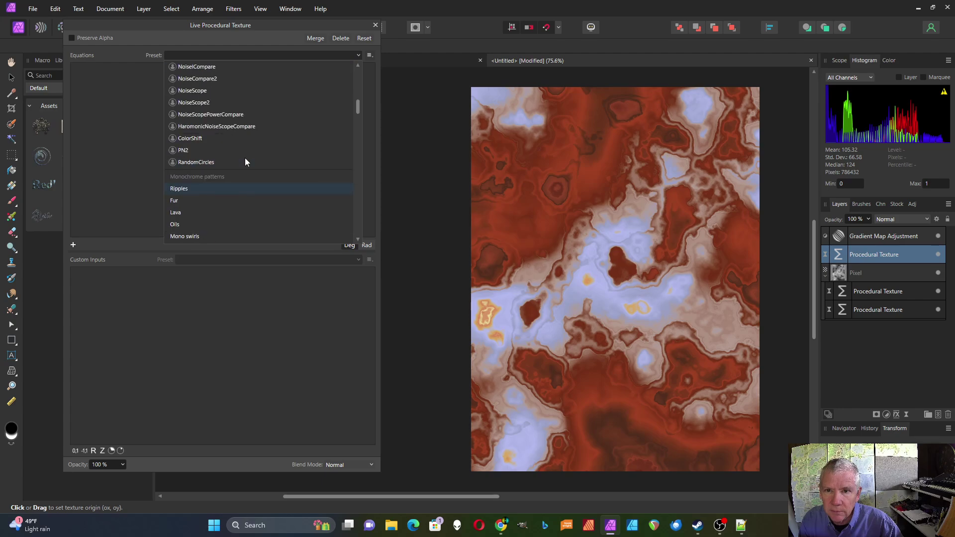
scroll(244, 162, up, 2)
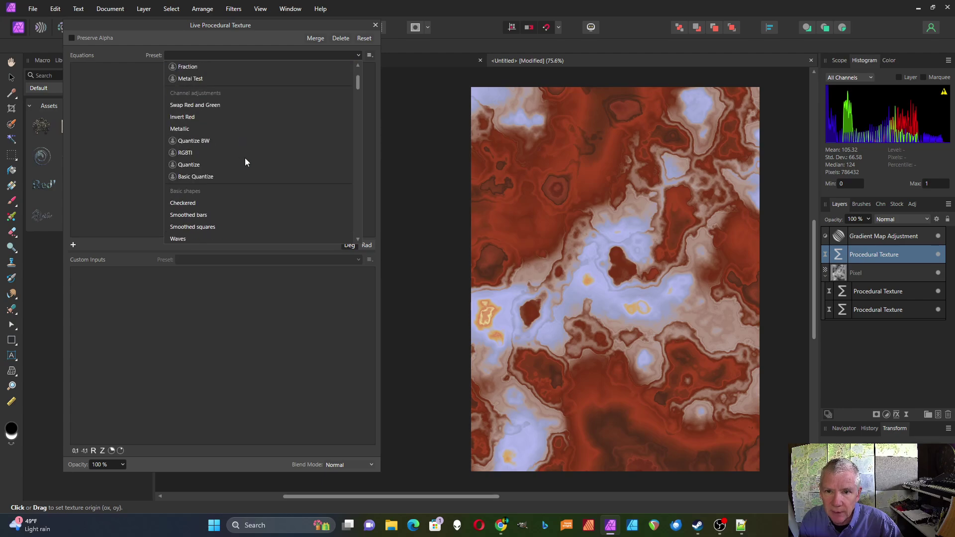
scroll(245, 163, up, 1)
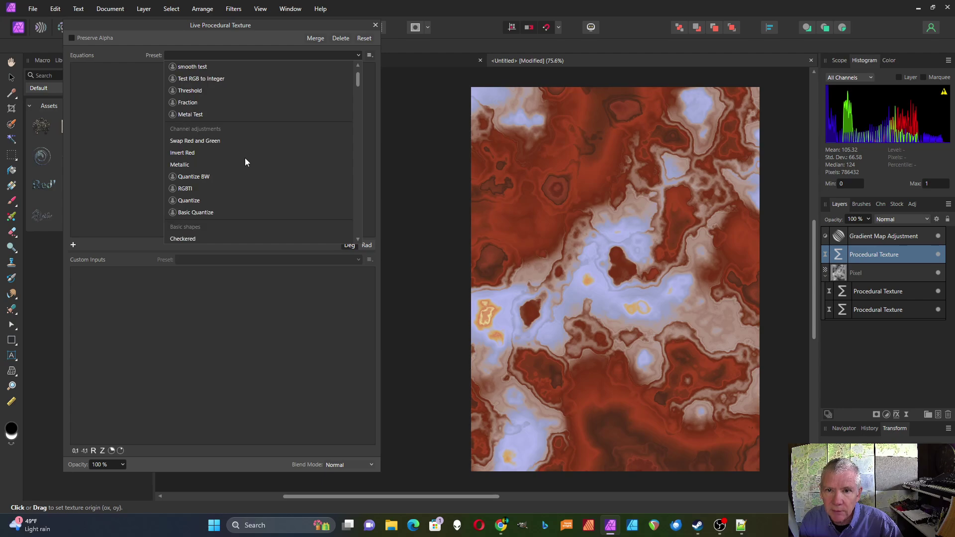
scroll(245, 162, up, 1)
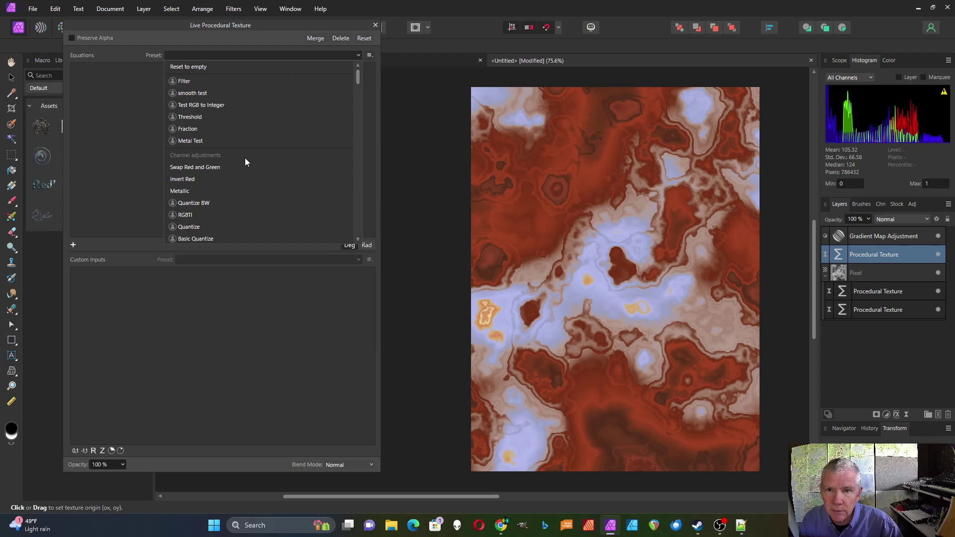
click(197, 142)
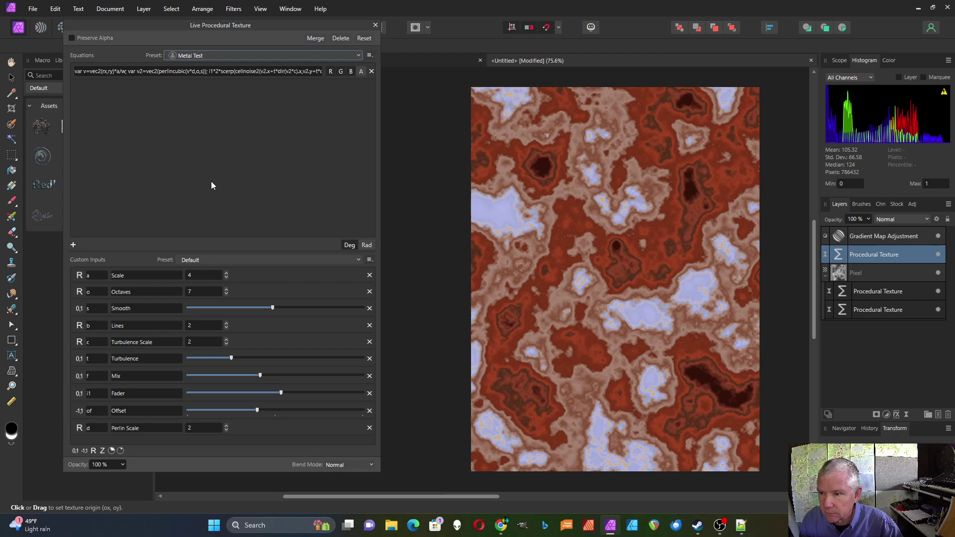
Set the new texture's Scale to 13 and raise its Smooth to about 60% of its range.
click(226, 273)
click(226, 273)
click(226, 273)
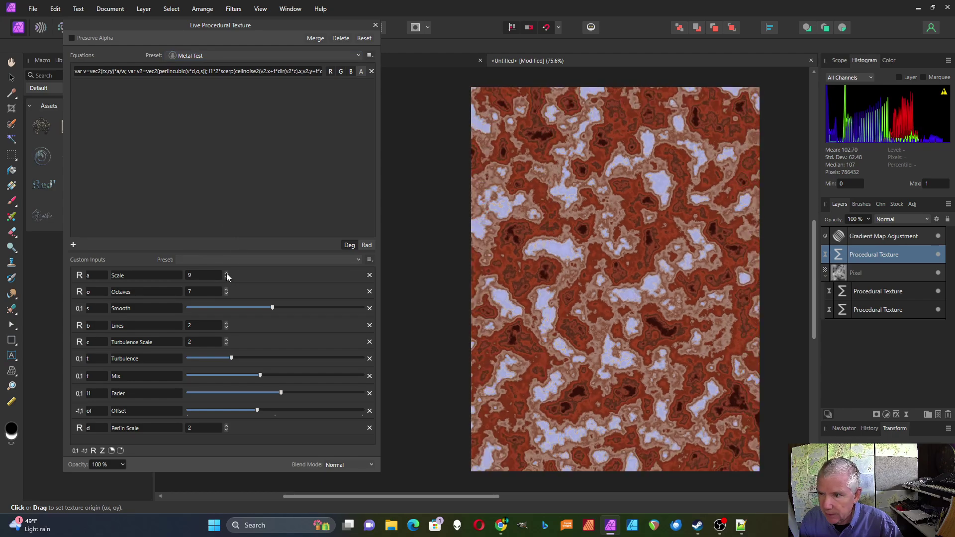
click(226, 273)
click(226, 273)
click(226, 273)
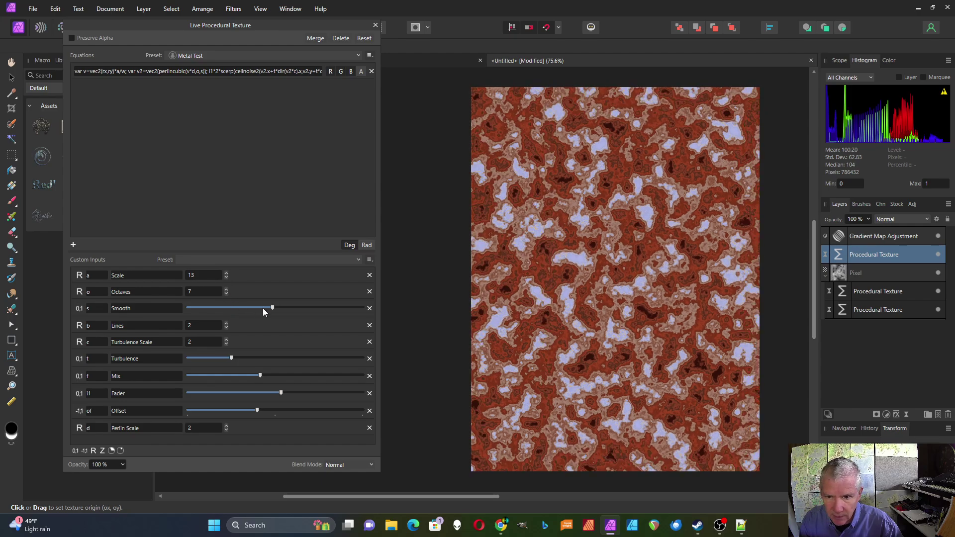
drag(272, 309, 294, 309)
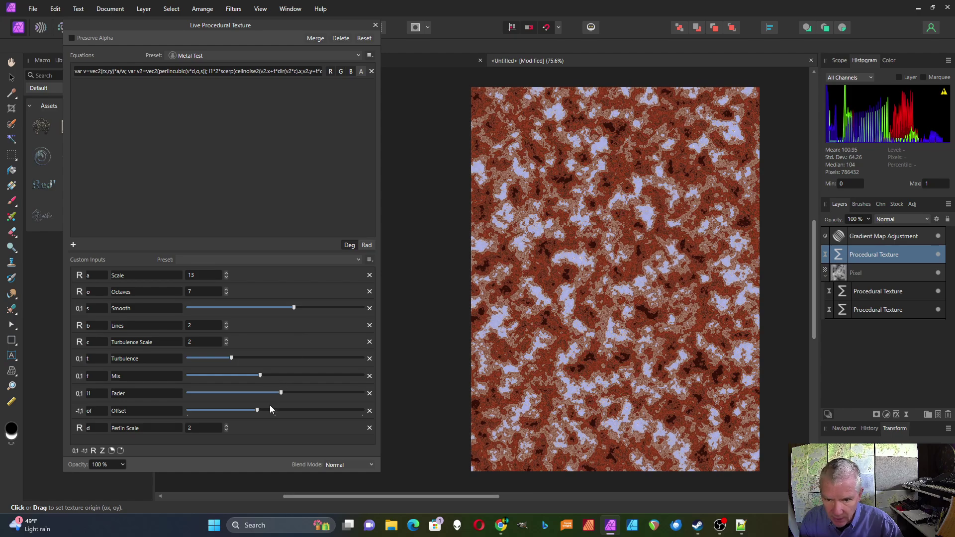
Set the third procedural texture's blend mode to Lighten and its opacity to 36%.
click(368, 464)
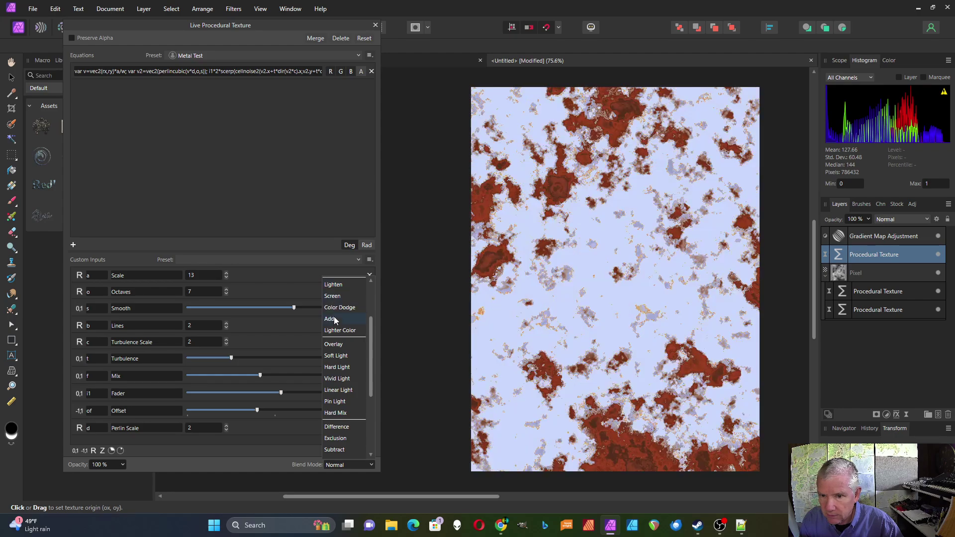
scroll(348, 330, up, 2)
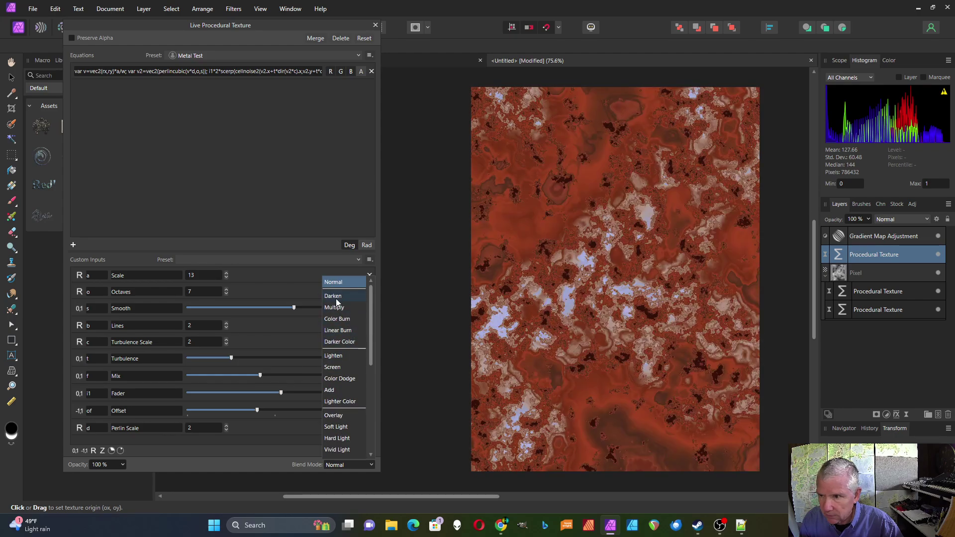
click(333, 356)
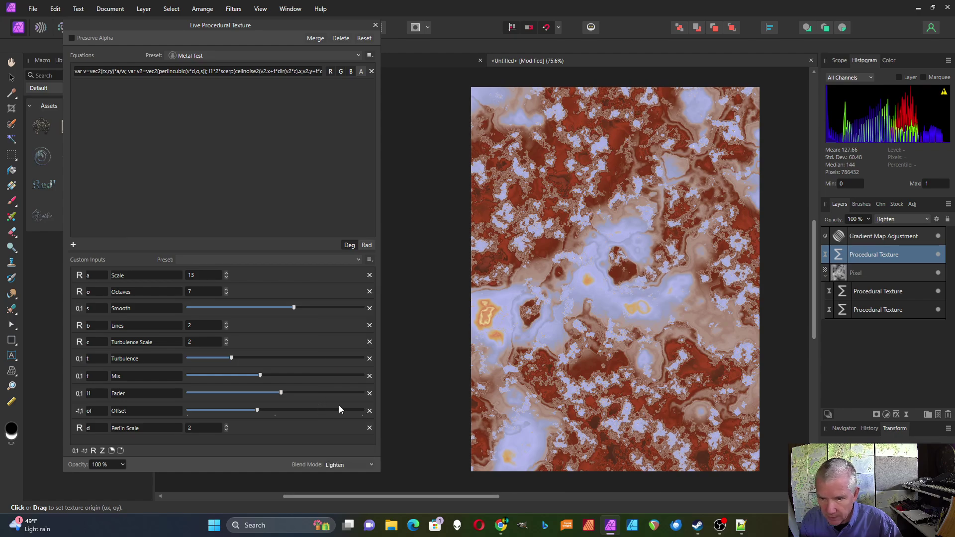
click(123, 465)
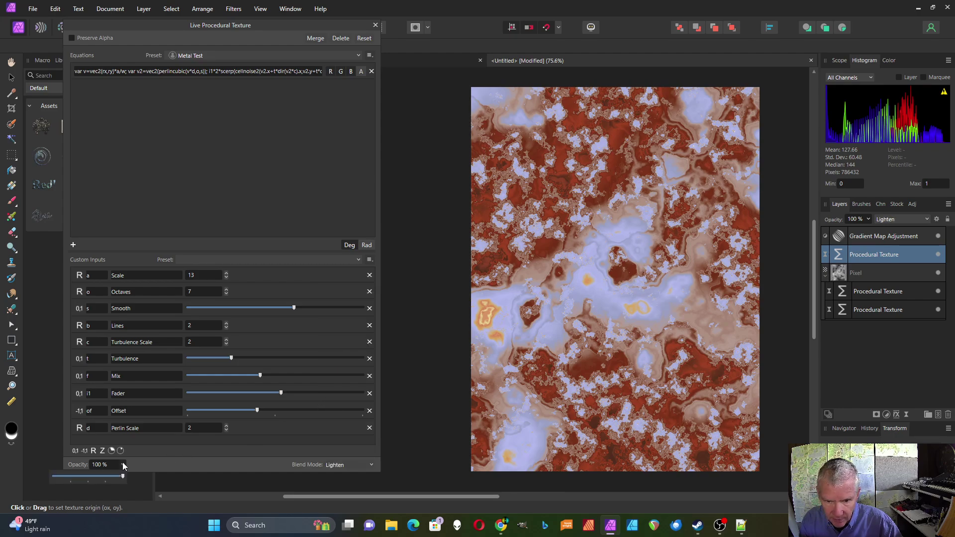
drag(124, 476, 79, 485)
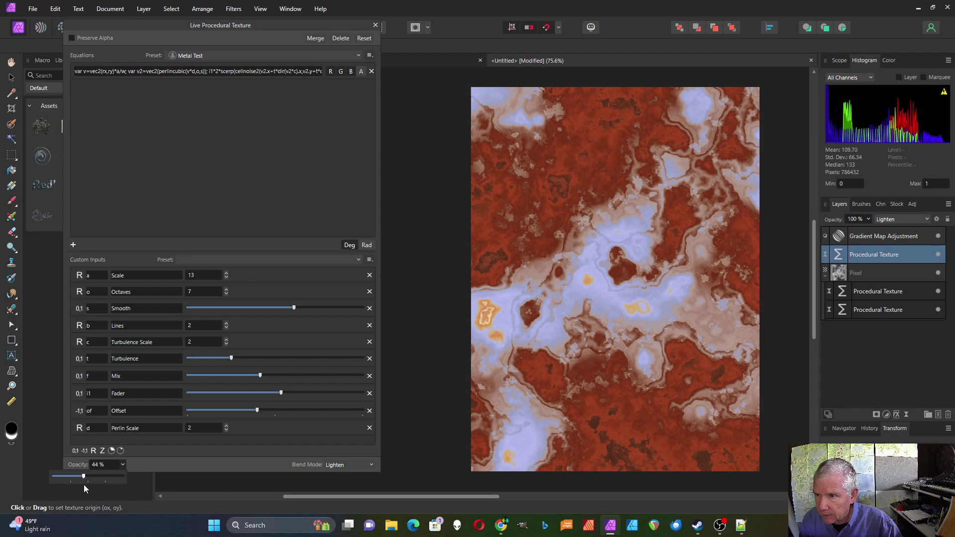
drag(83, 488, 79, 486)
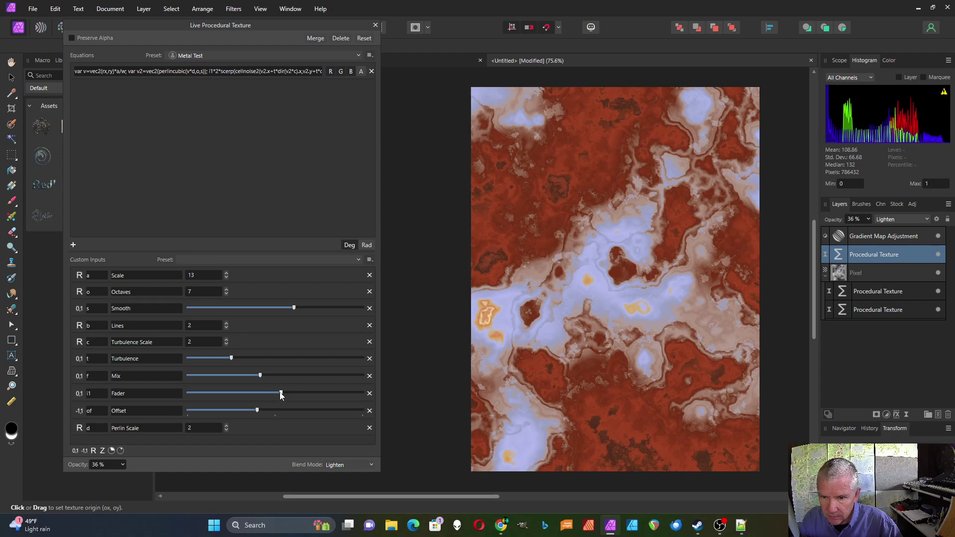
Set the texture's Octaves to 8, Perlin Scale to 4 and opacity to 75%, lower Fader to about 35%, center Offset, and close the settings.
drag(281, 395, 217, 393)
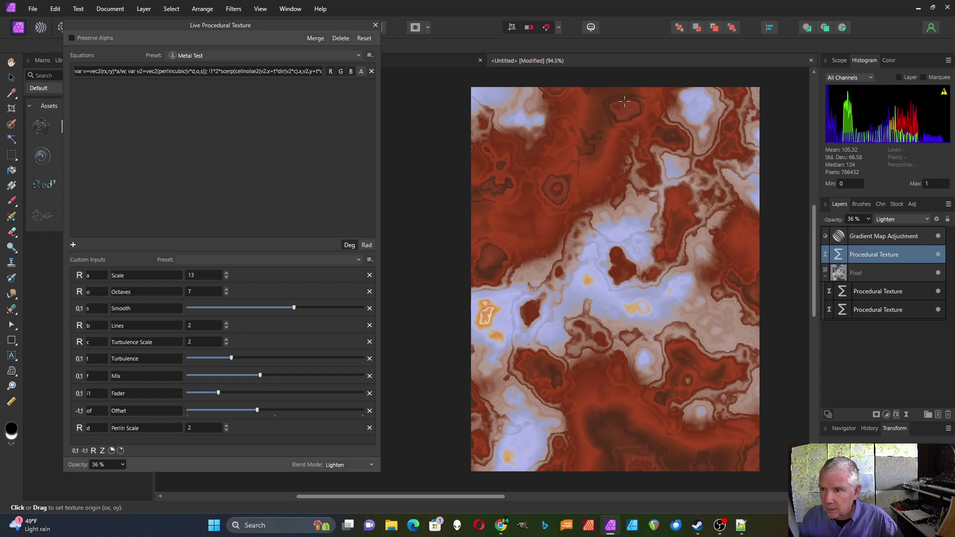
scroll(624, 114, up, 5)
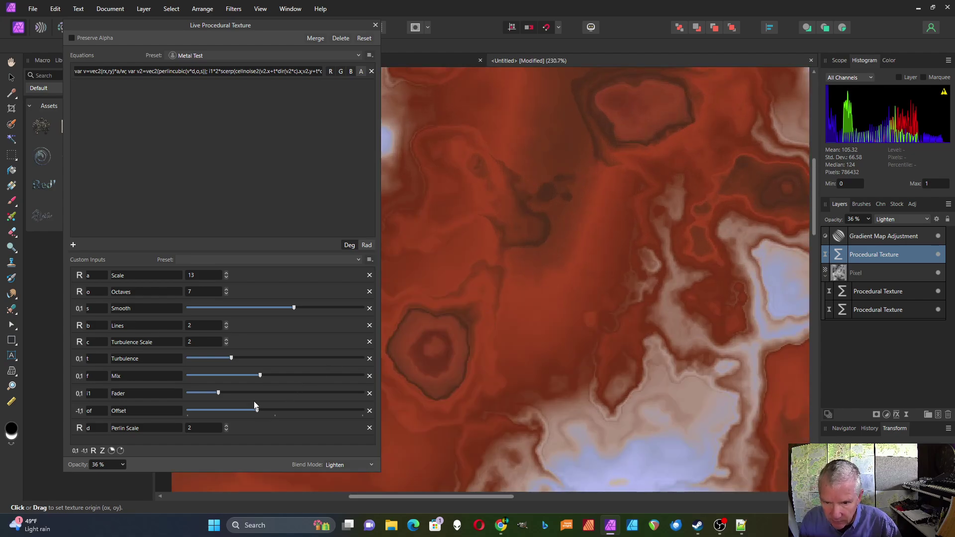
click(157, 454)
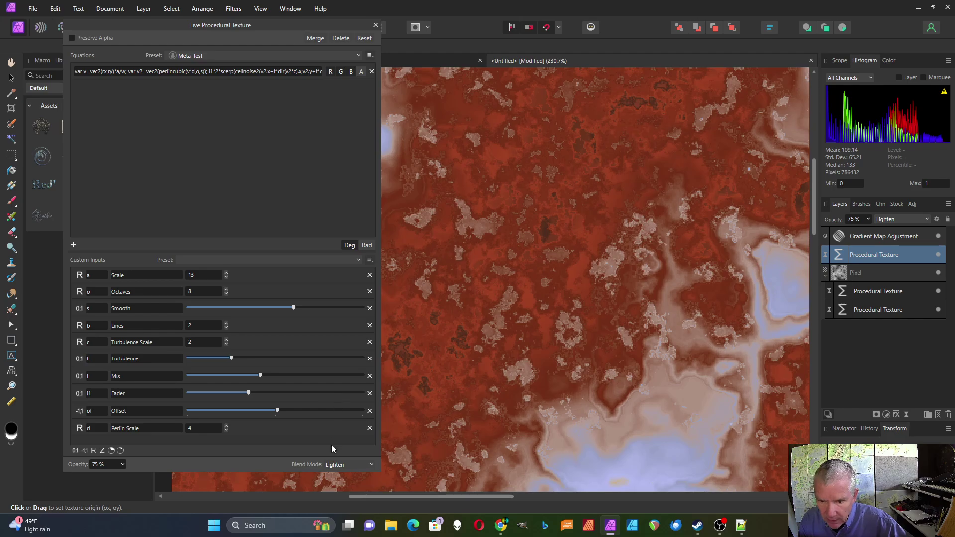
click(376, 25)
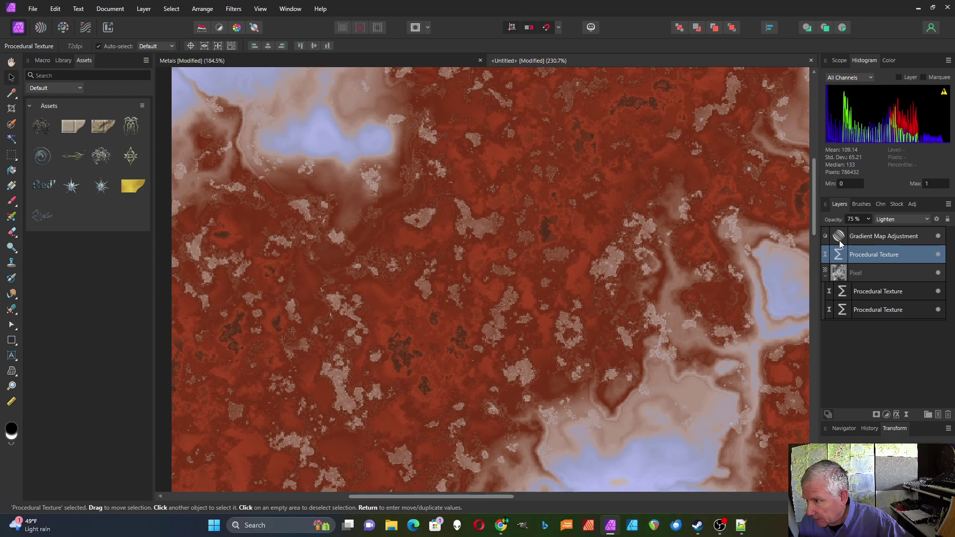
Nest the third Procedural Texture inside the Pixel layer, above the two existing procedural textures.
drag(841, 255, 848, 319)
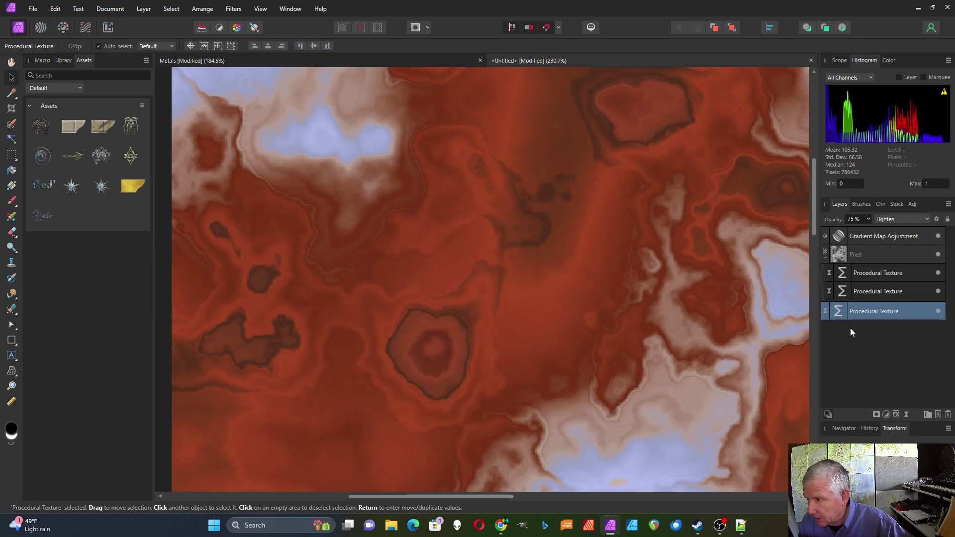
drag(839, 317, 842, 271)
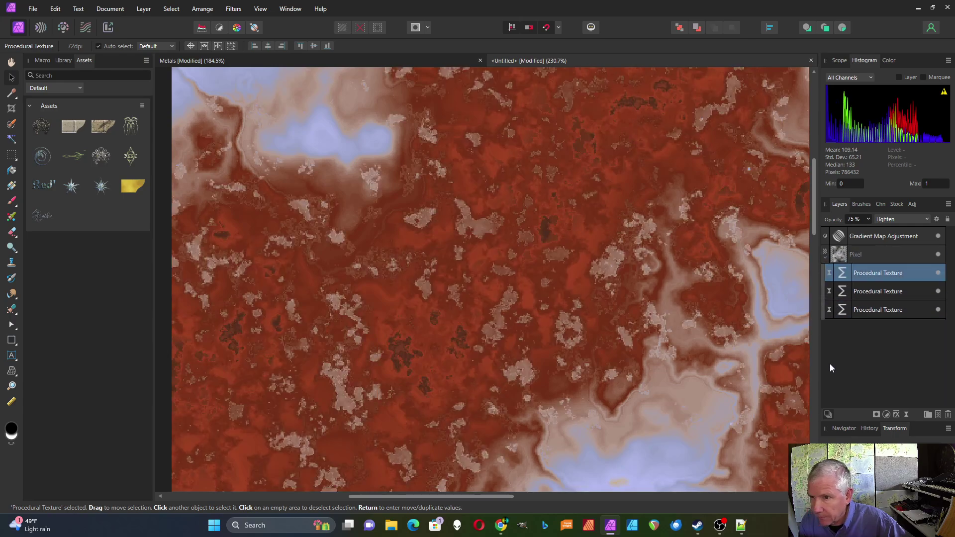
In the Gradient Map, shift the lavender stop slightly higher and move the beige stop to 67% and the dark brown stop to 57%.
click(835, 239)
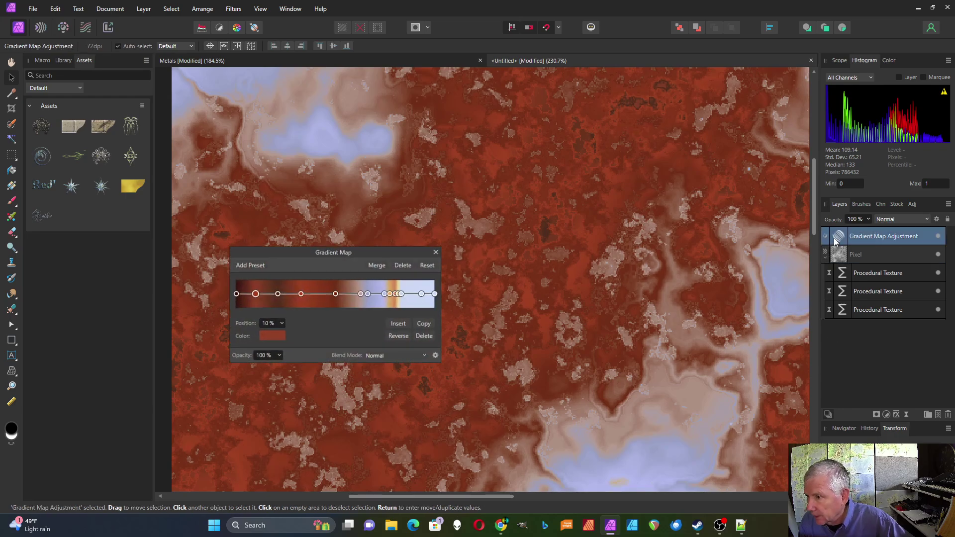
click(369, 294)
drag(372, 297, 369, 296)
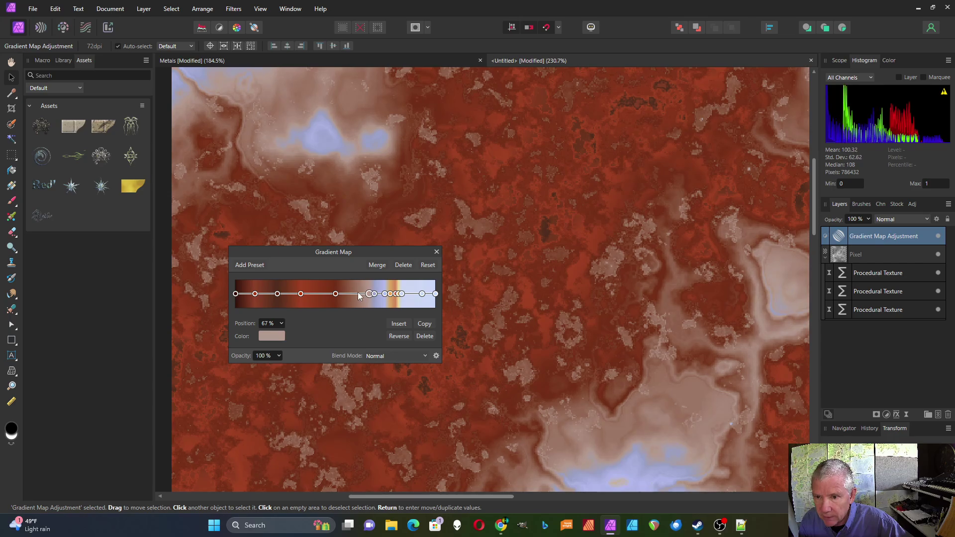
drag(337, 294, 350, 297)
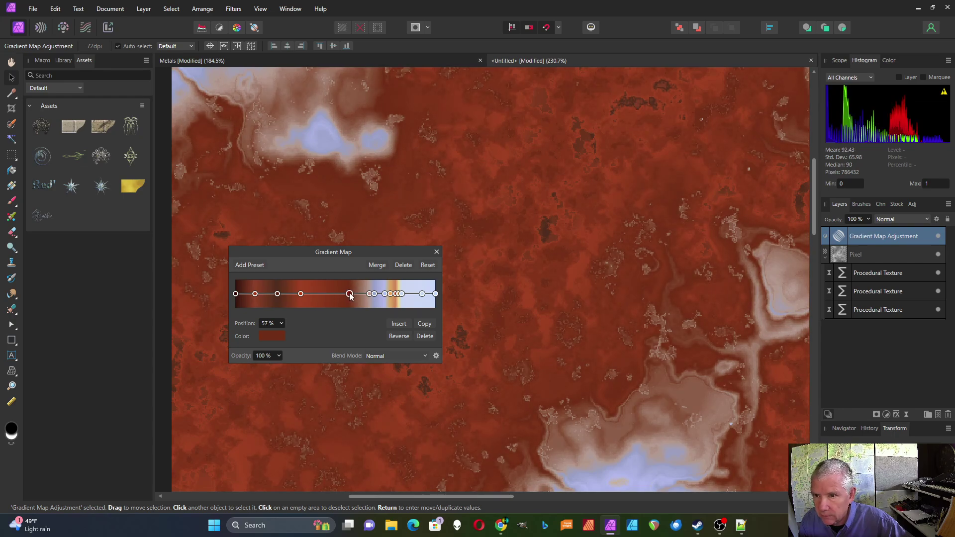
Add a dark brown gradient stop at 45%, set its lightness to 21, and close the Gradient Map settings.
click(324, 293)
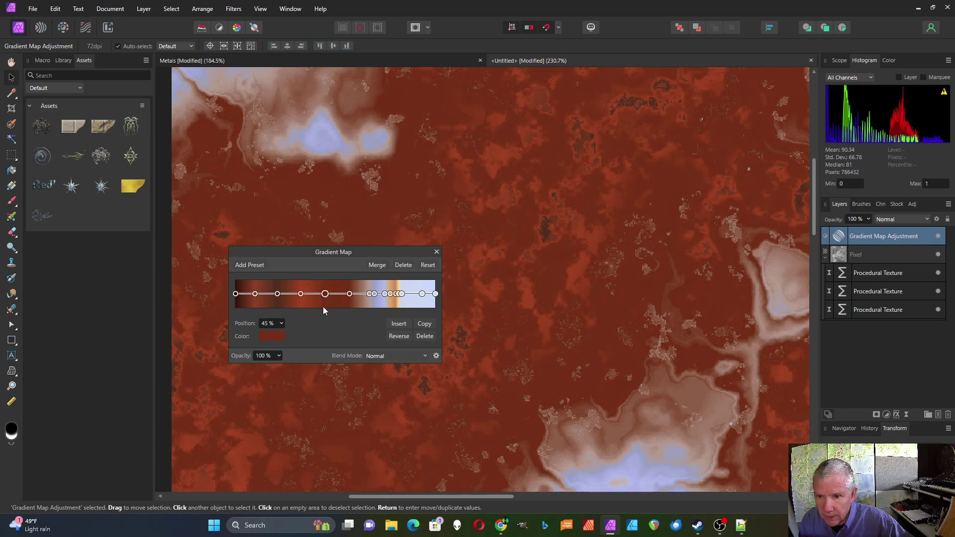
click(272, 336)
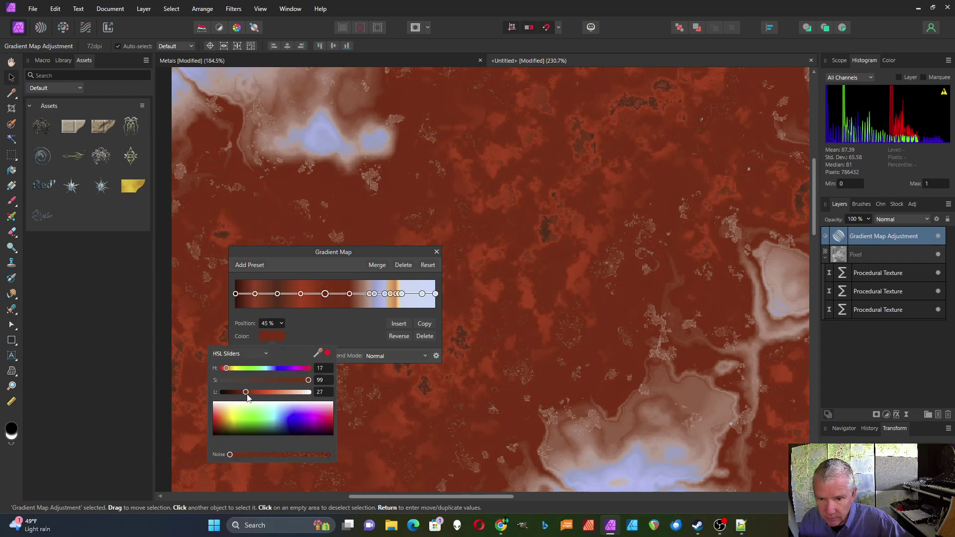
drag(246, 392, 240, 393)
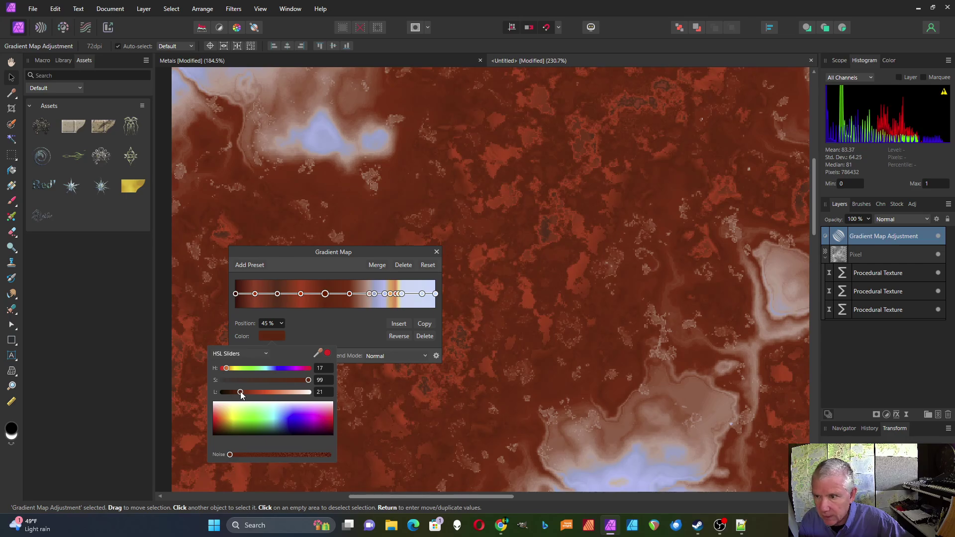
click(437, 253)
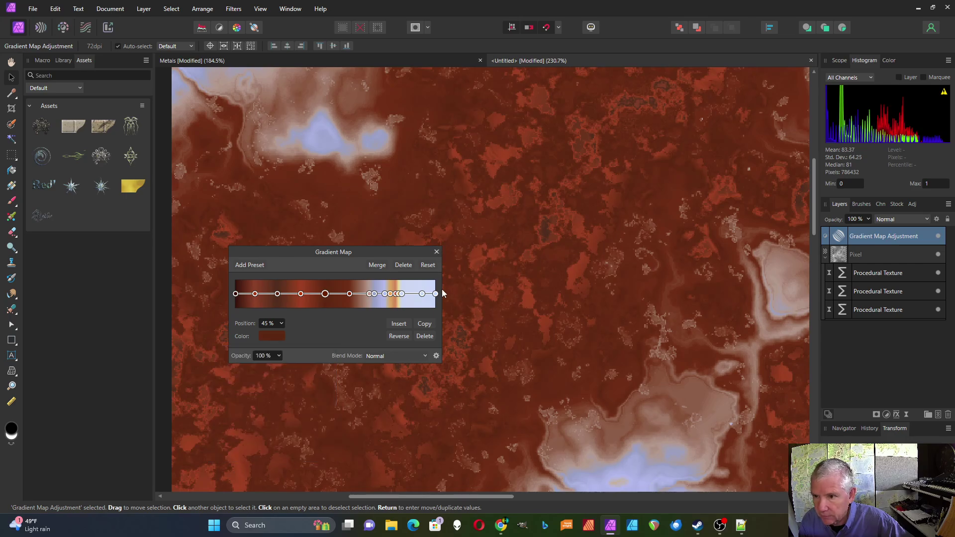
click(437, 252)
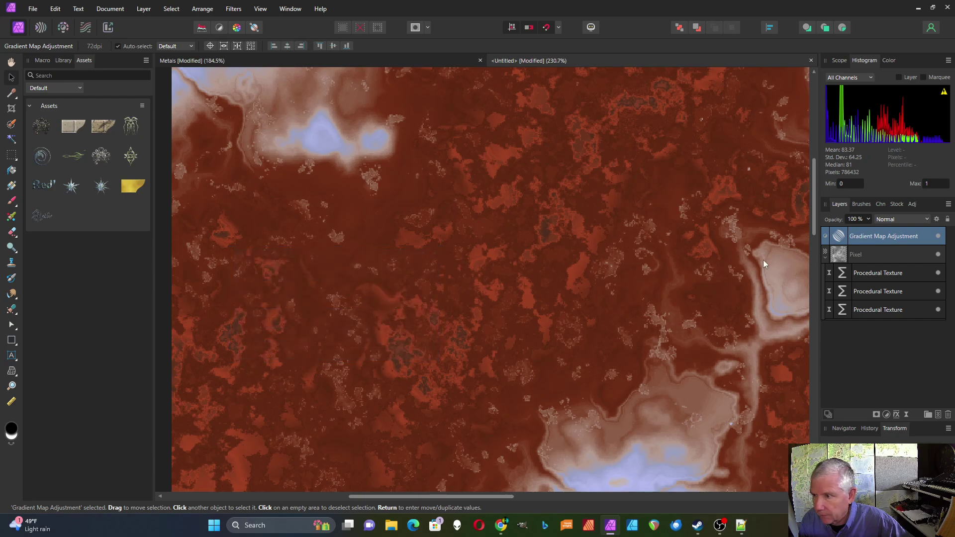
Save the Gradient Map settings as an adjustment preset named "Rusty" and close the settings.
double_click(837, 237)
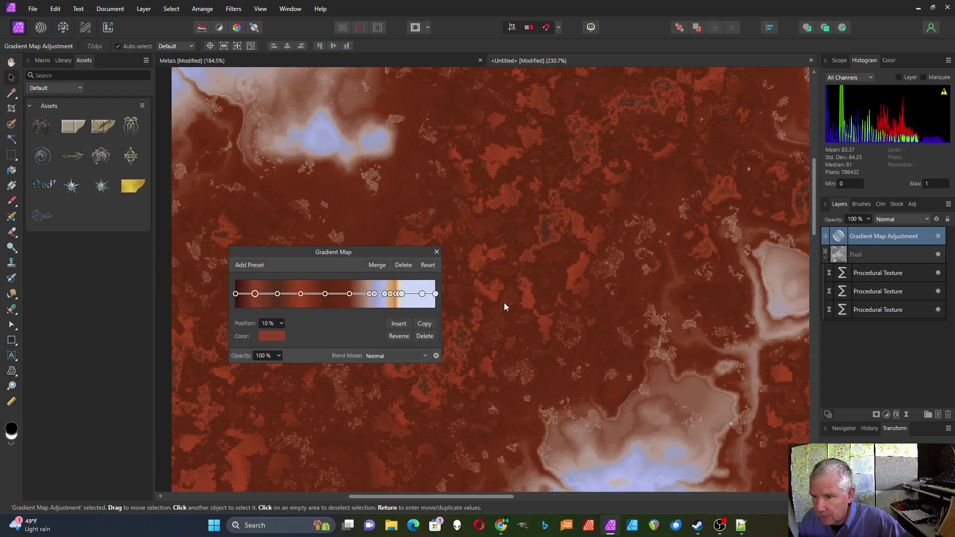
click(251, 265)
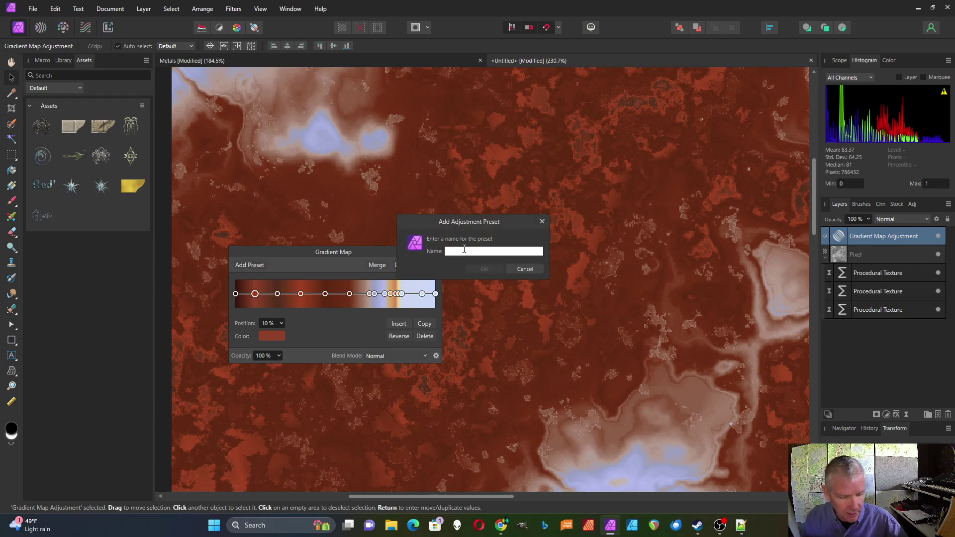
text(Rusty)
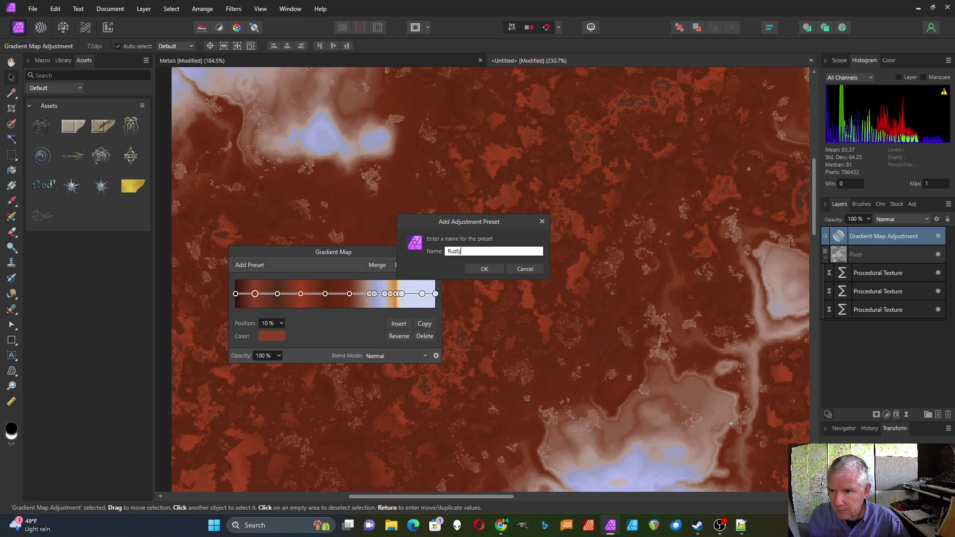
click(485, 268)
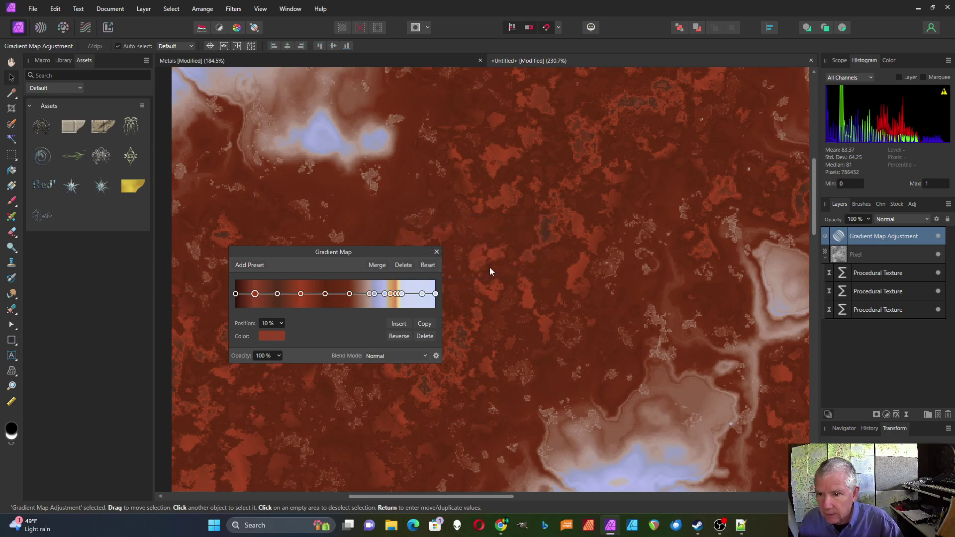
click(436, 255)
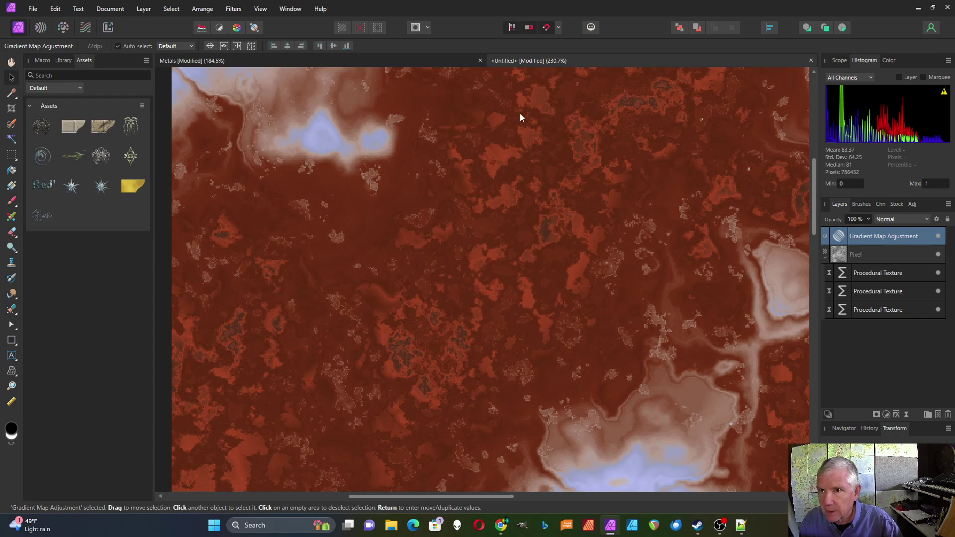
click(291, 10)
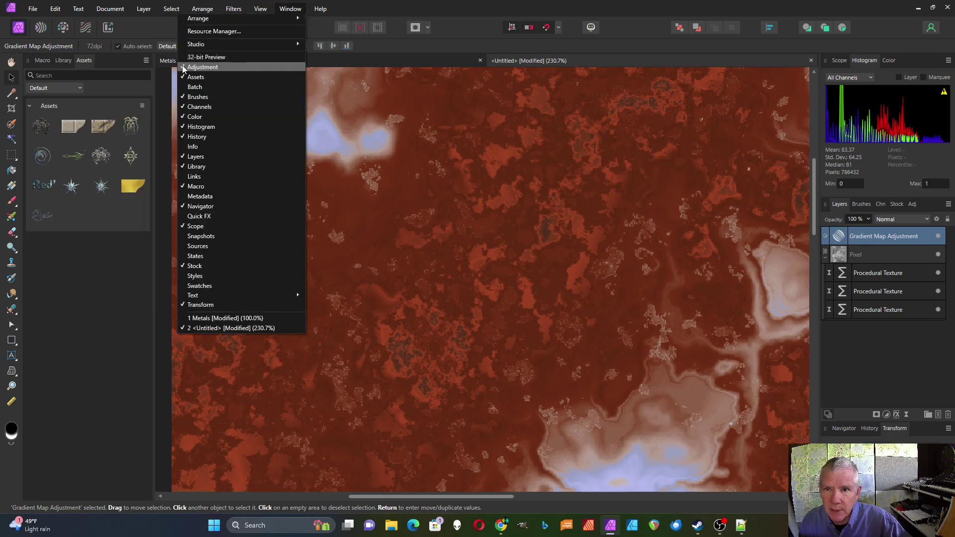
click(358, 11)
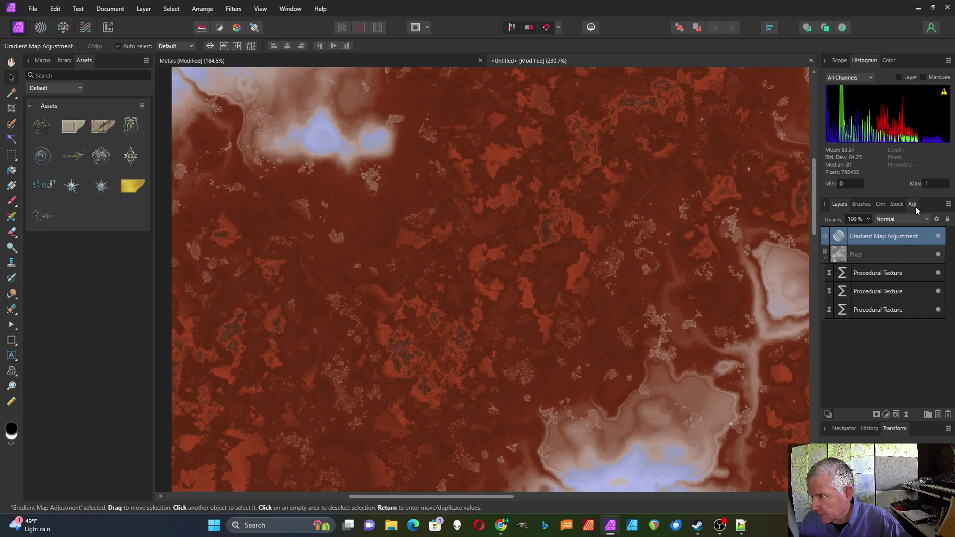
Collapse the Pixel layer's nested procedural textures and examine the overall rust texture on the canvas.
click(825, 258)
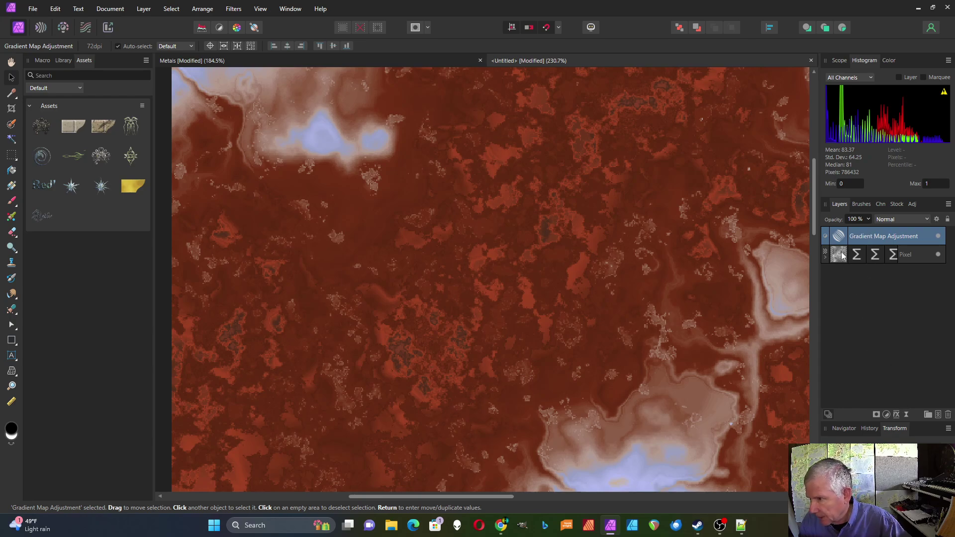
scroll(536, 296, down, 8)
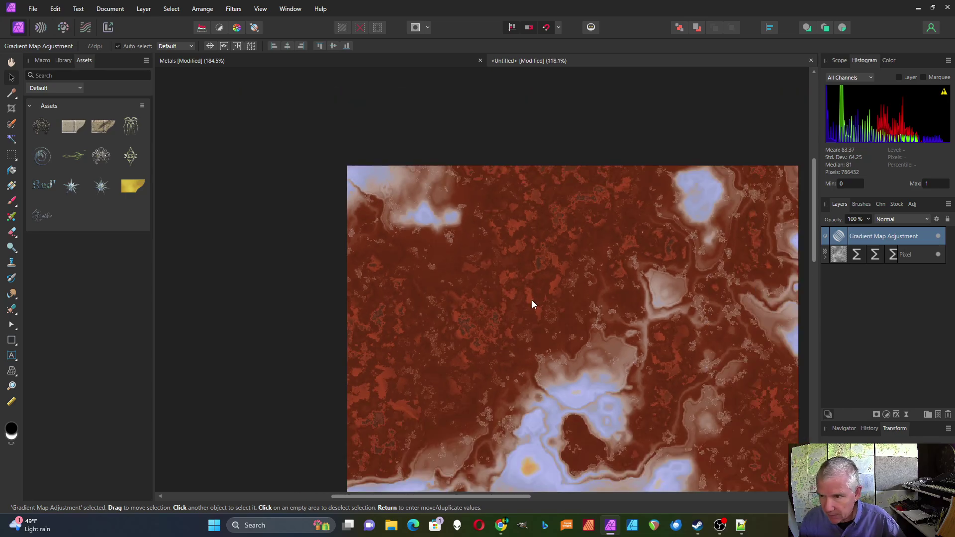
scroll(528, 406, down, 2)
scroll(528, 406, up, 1)
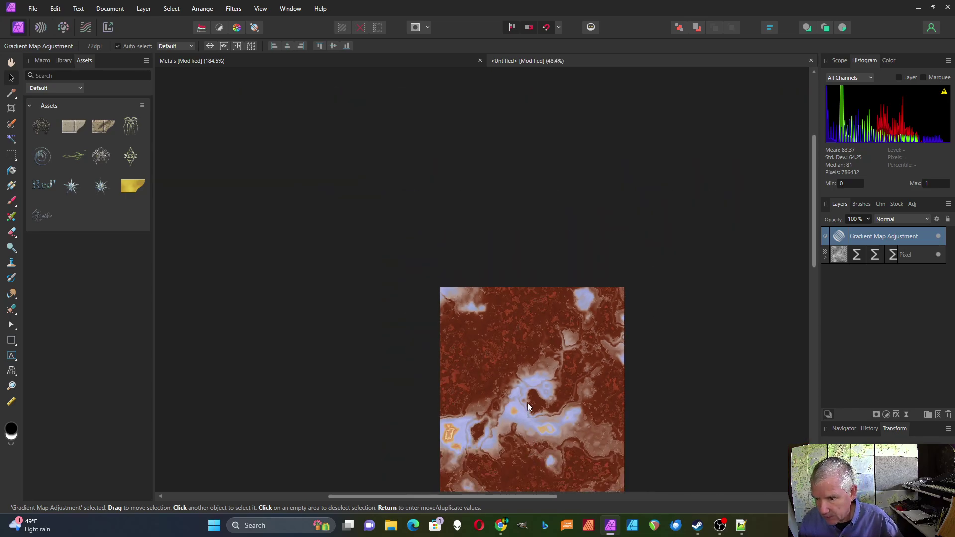
scroll(527, 393, down, 2)
scroll(538, 316, up, 2)
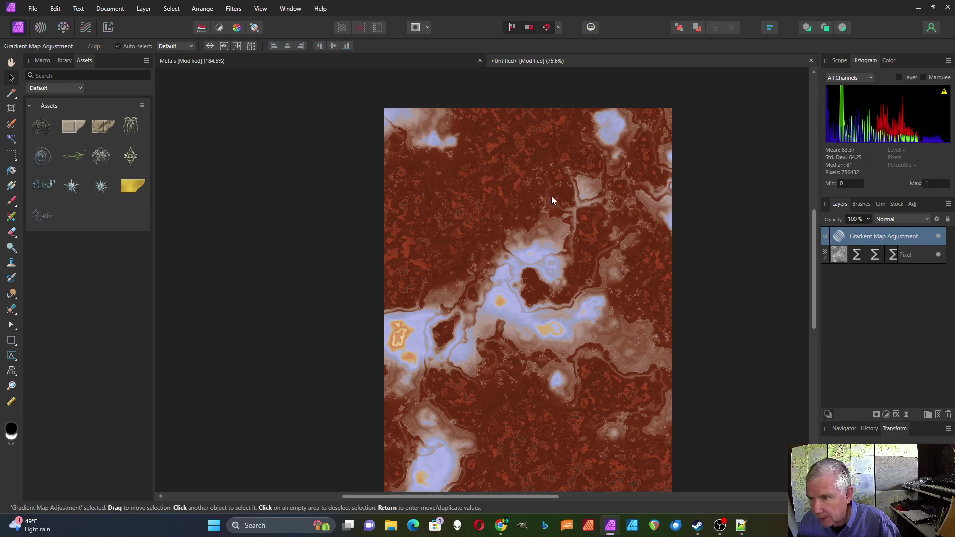
Darken the mid-range rust tones around the Gradient Map's 45% brown stop and close its settings.
double_click(839, 237)
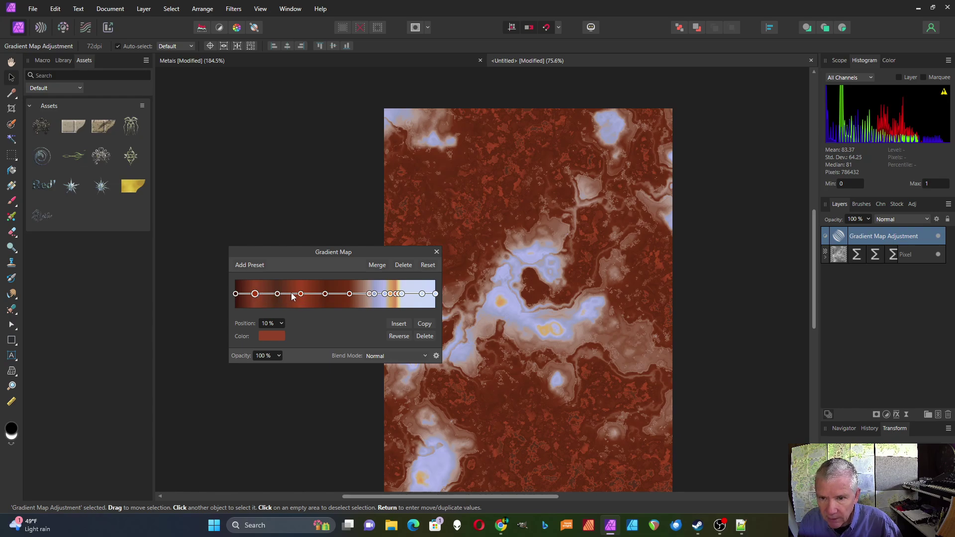
click(319, 293)
click(436, 253)
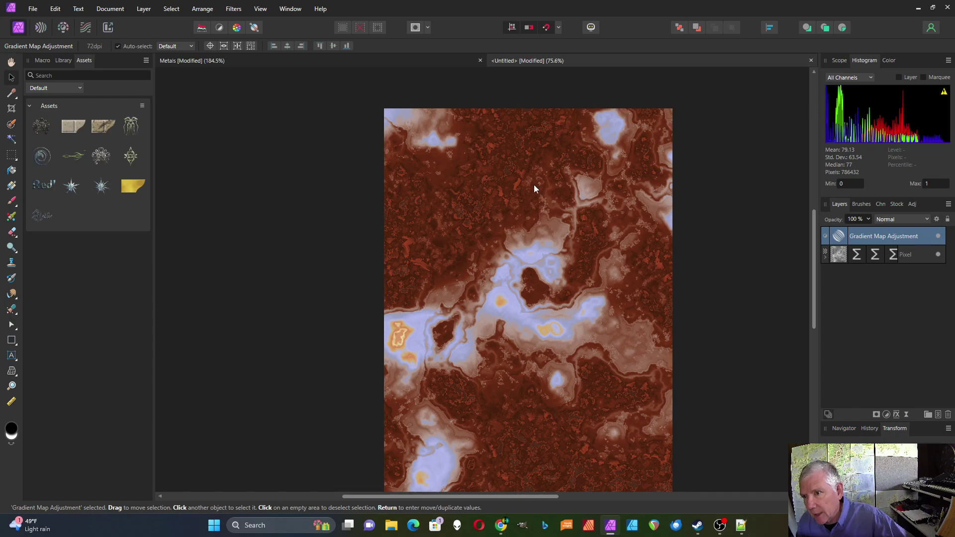
Add a fourth live Procedural Texture filter above the Gradient Map adjustment.
click(896, 414)
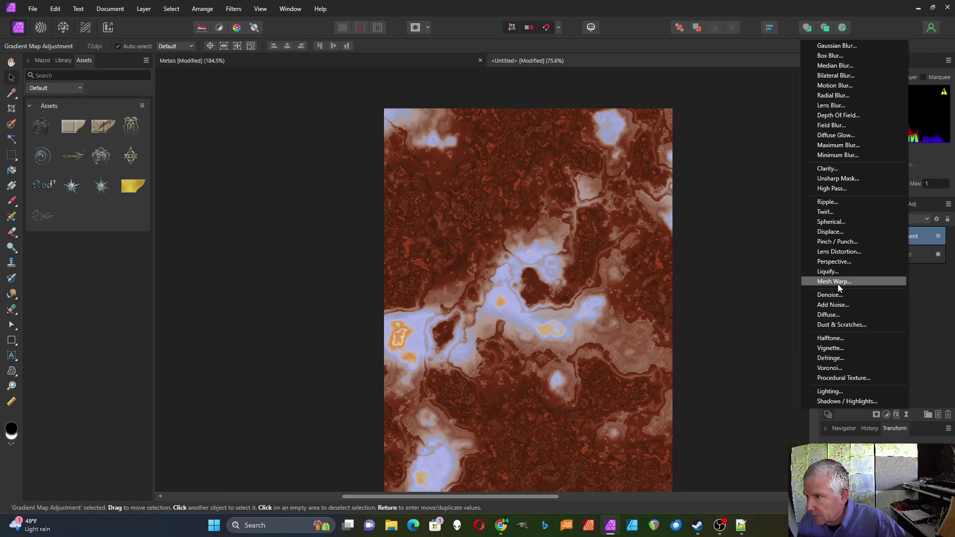
click(852, 377)
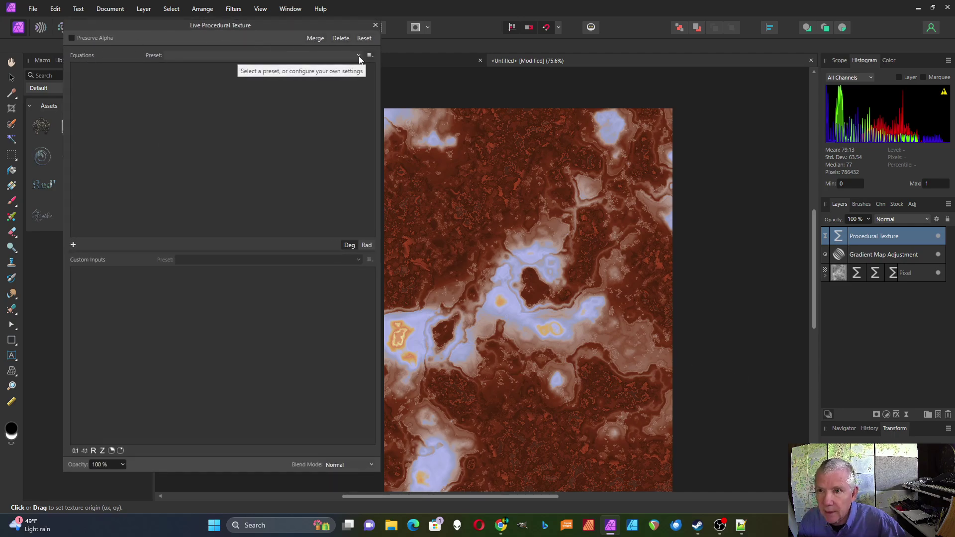
Load the Perlin Bumps lighting preset into the new live Procedural Texture filter.
click(359, 55)
scroll(231, 142, down, 5)
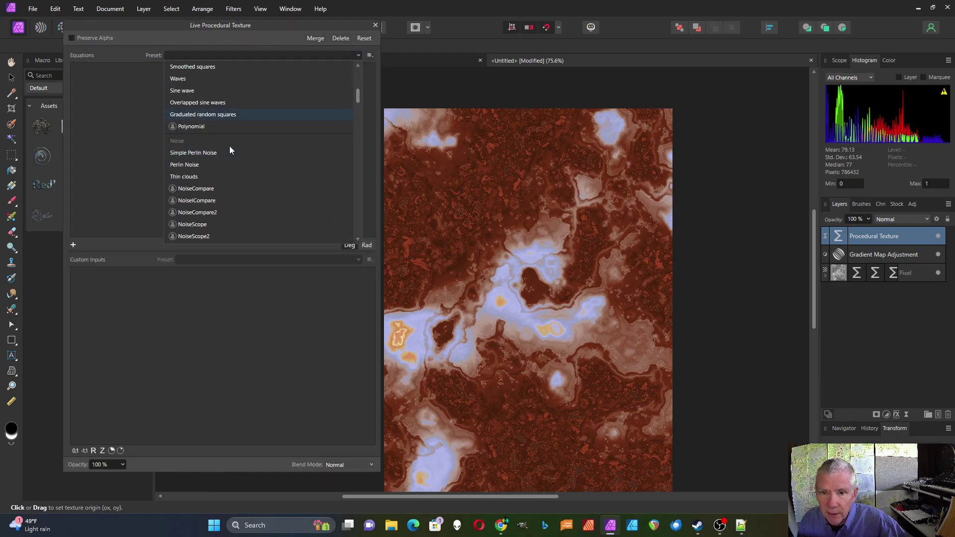
scroll(230, 149, down, 1)
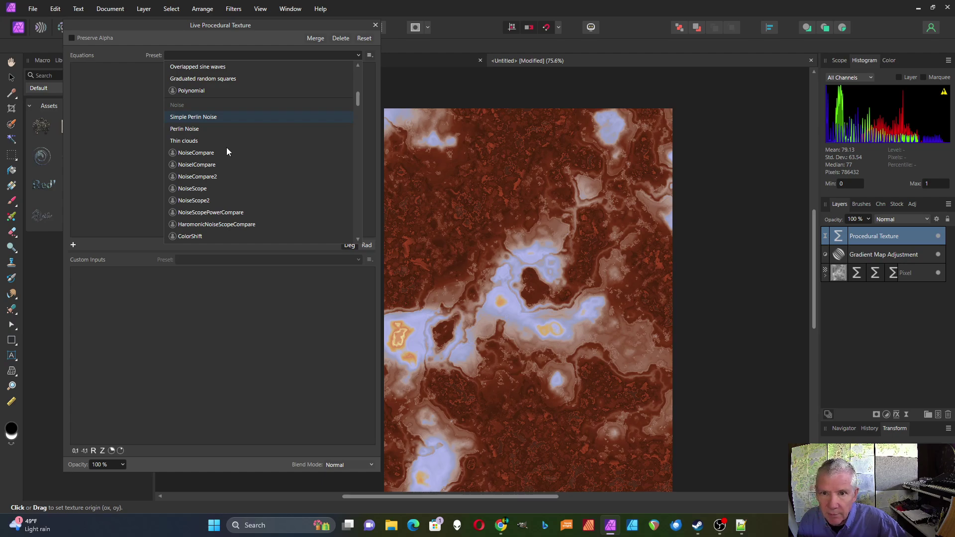
scroll(226, 147, down, 10)
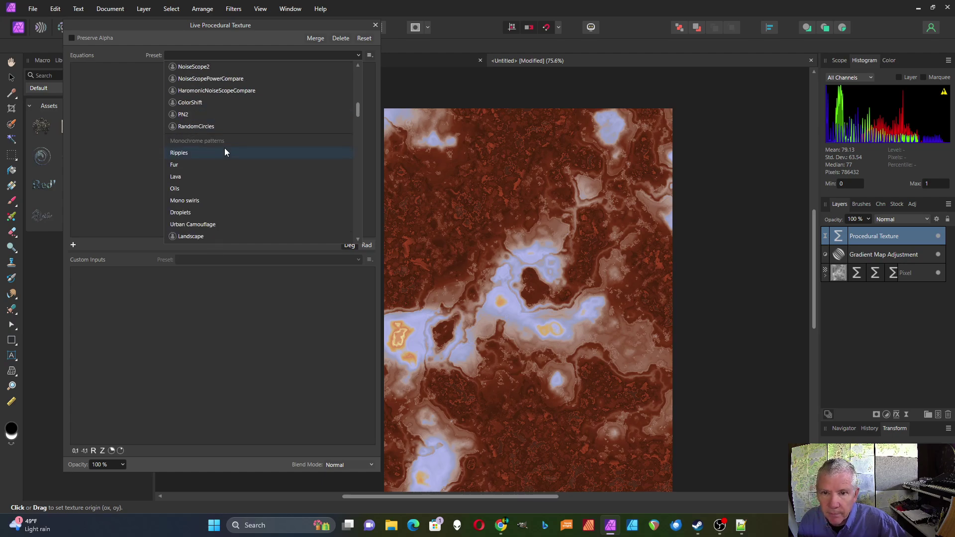
scroll(219, 147, down, 5)
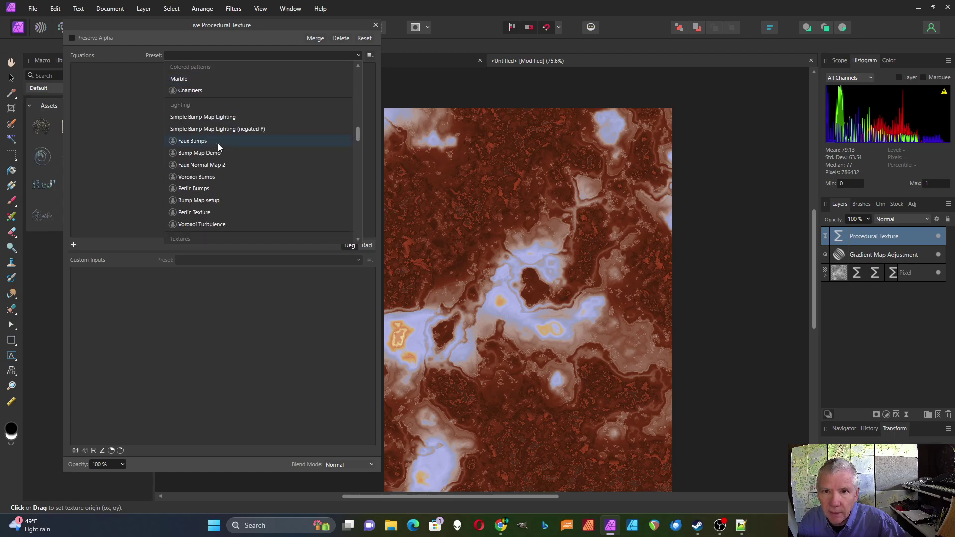
click(195, 189)
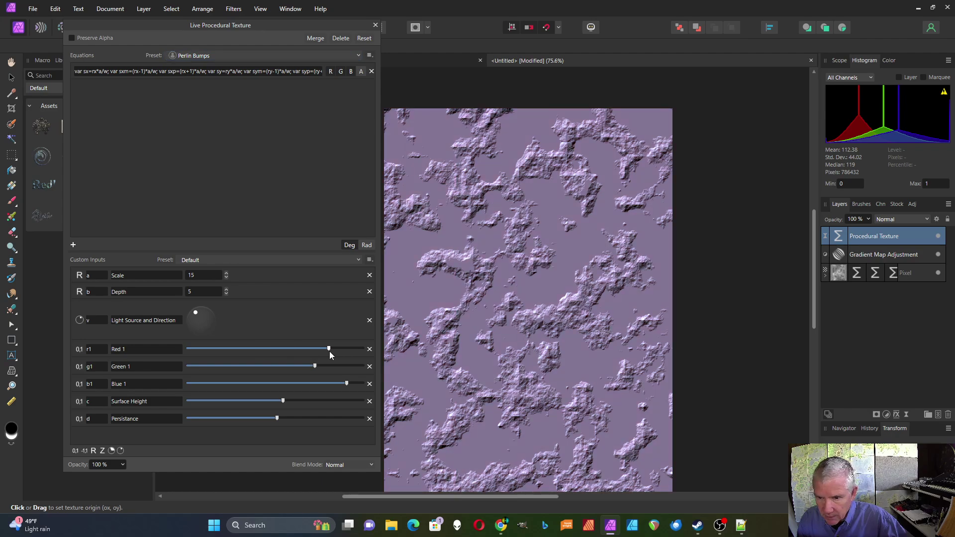
Tint the bumps orange-brown by raising Red 1, zeroing Blue 1 and lowering Green 1, and swing the light source to the lower side.
drag(347, 350, 341, 351)
drag(347, 383, 180, 384)
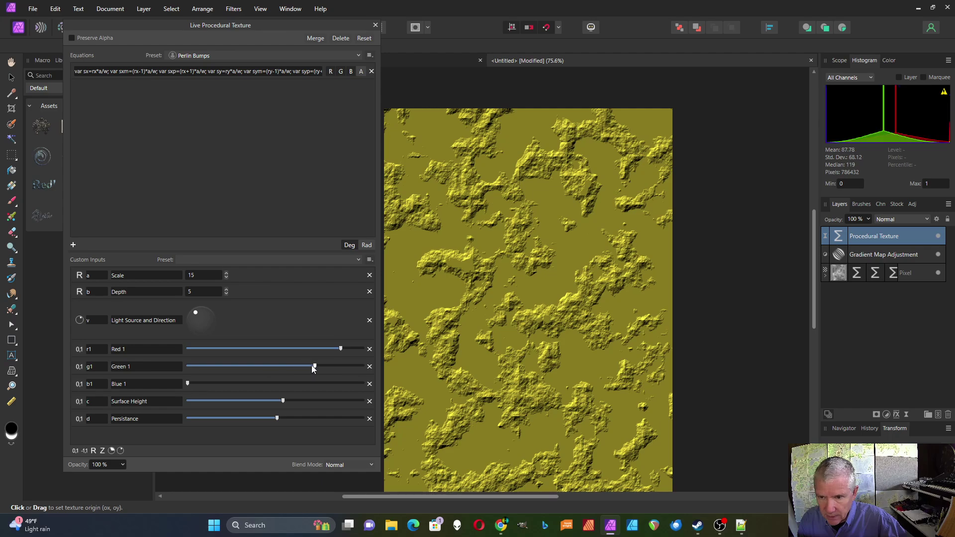
drag(315, 366, 277, 368)
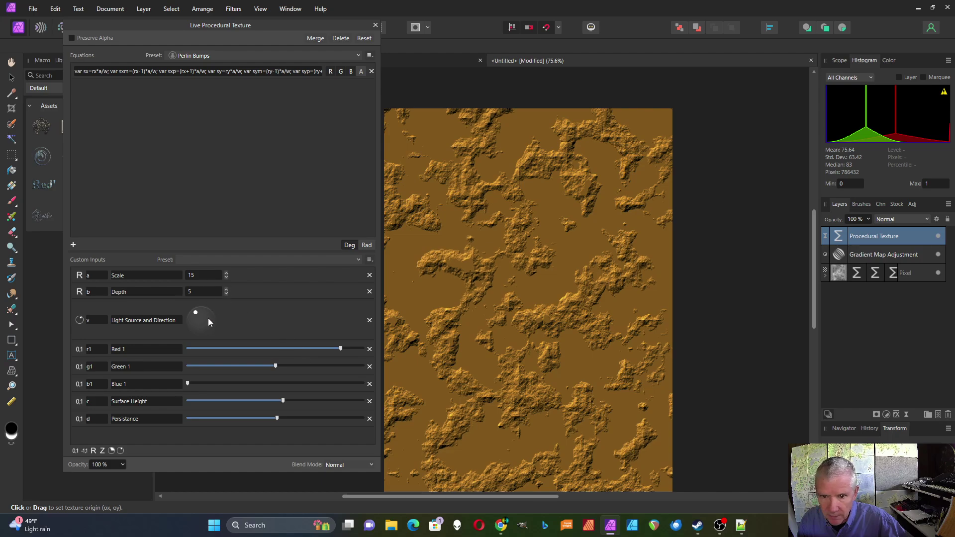
drag(196, 314, 206, 332)
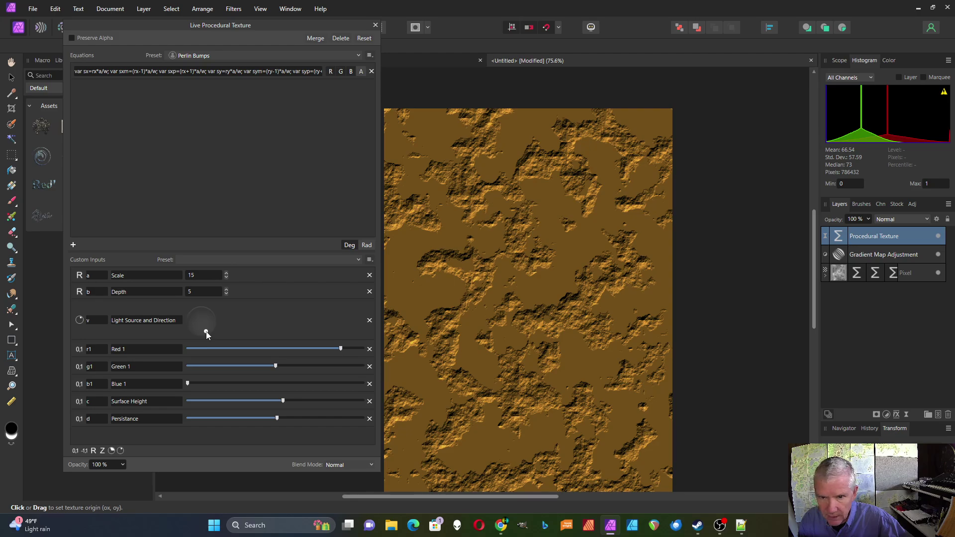
Raise the Perlin Bumps Scale to 70.
click(226, 273)
click(226, 273)
click(227, 273)
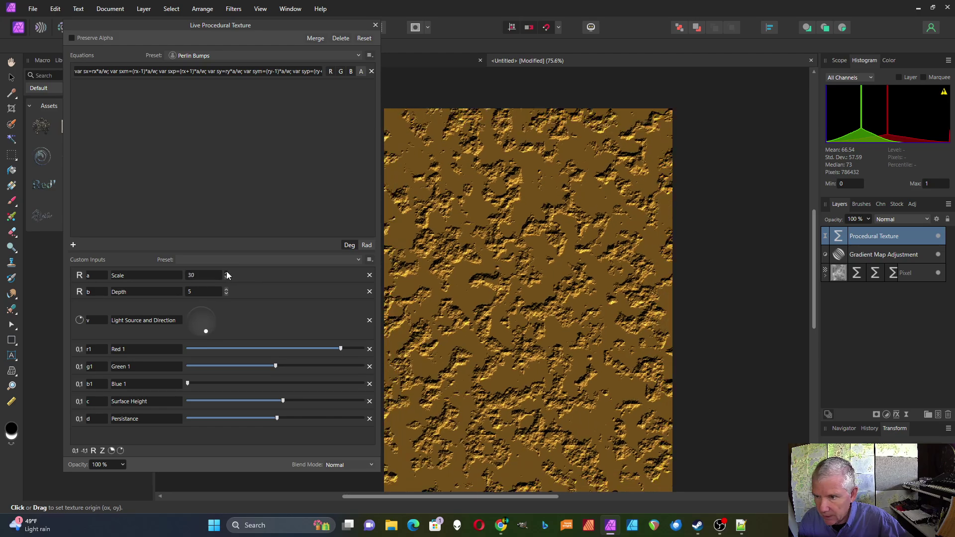
click(226, 273)
click(227, 273)
click(226, 273)
click(226, 273)
click(226, 273)
click(226, 273)
click(226, 273)
click(226, 273)
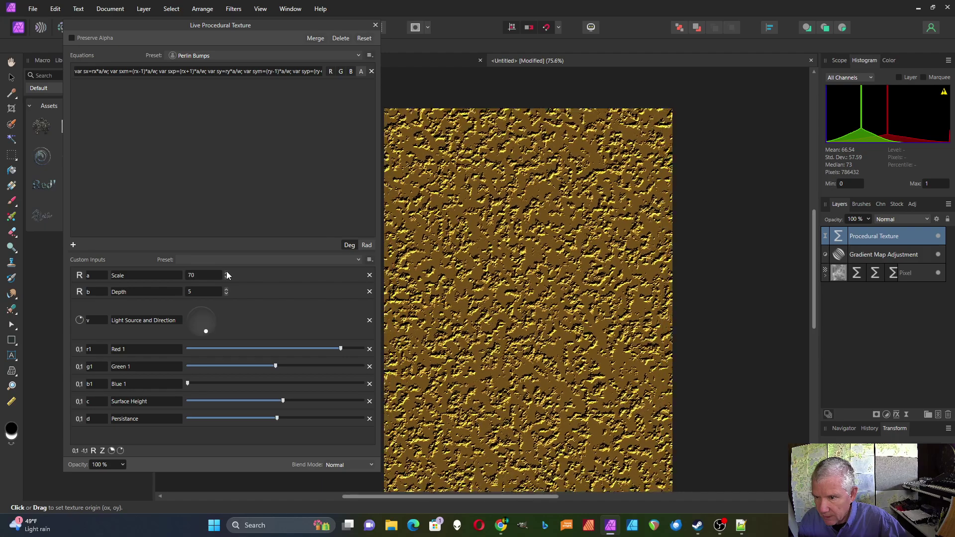
Set the filter's blend mode to Soft Light and lower its Surface Height.
click(368, 465)
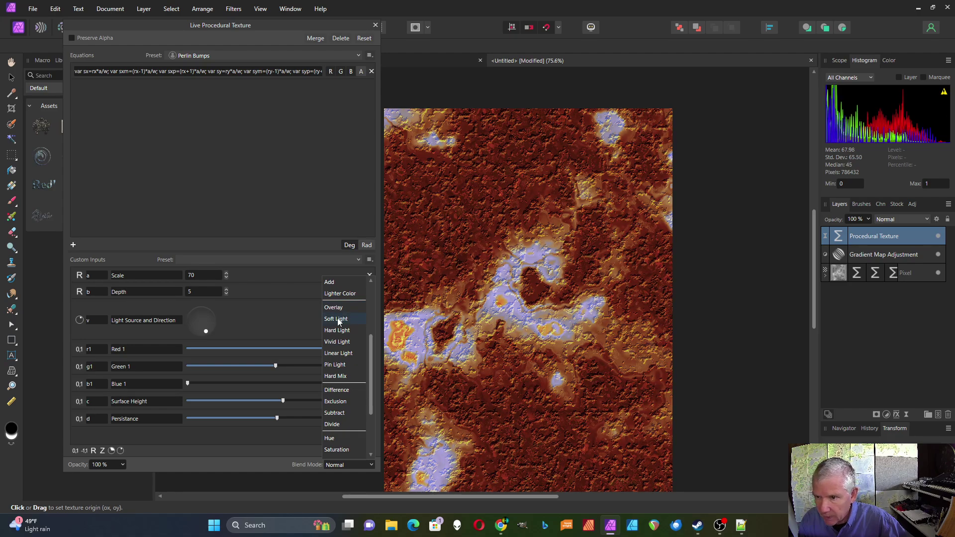
scroll(338, 331, up, 3)
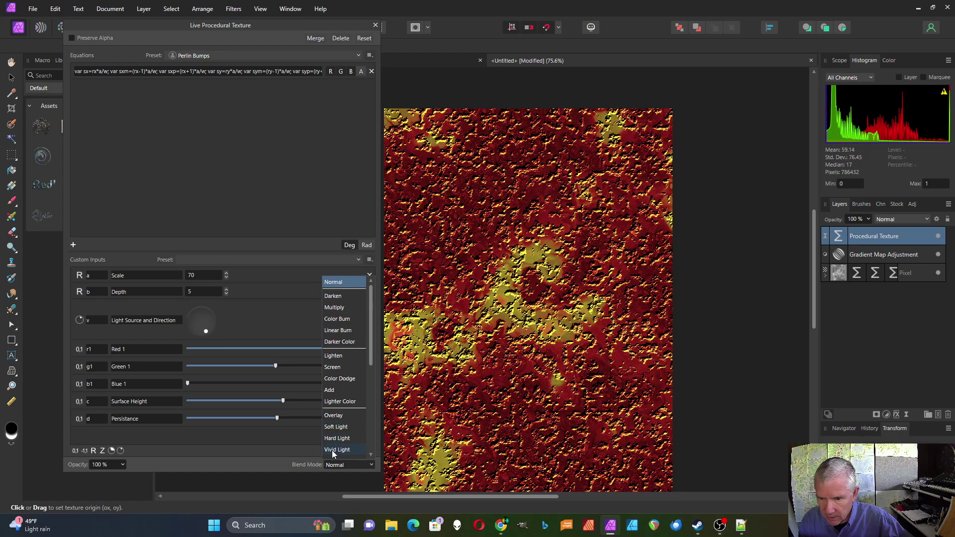
click(333, 427)
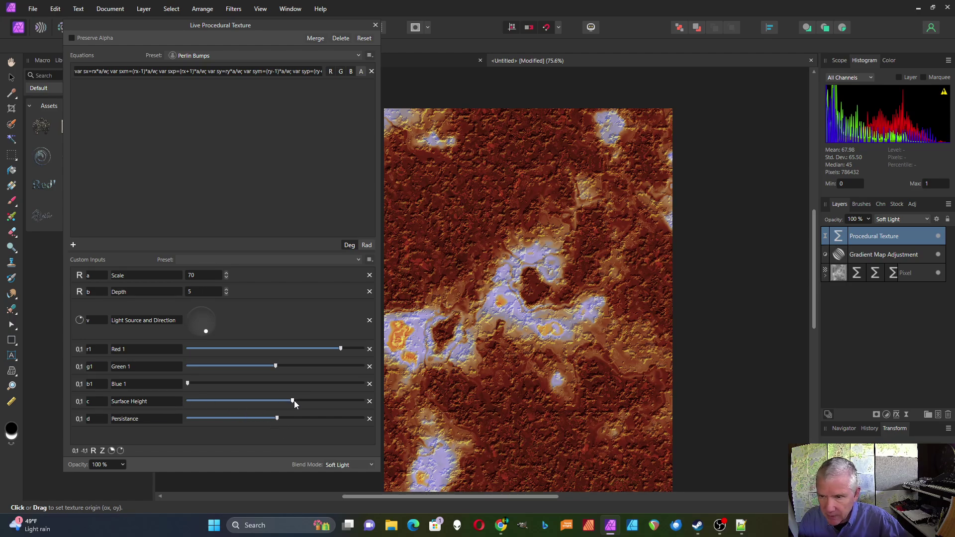
drag(294, 401, 248, 405)
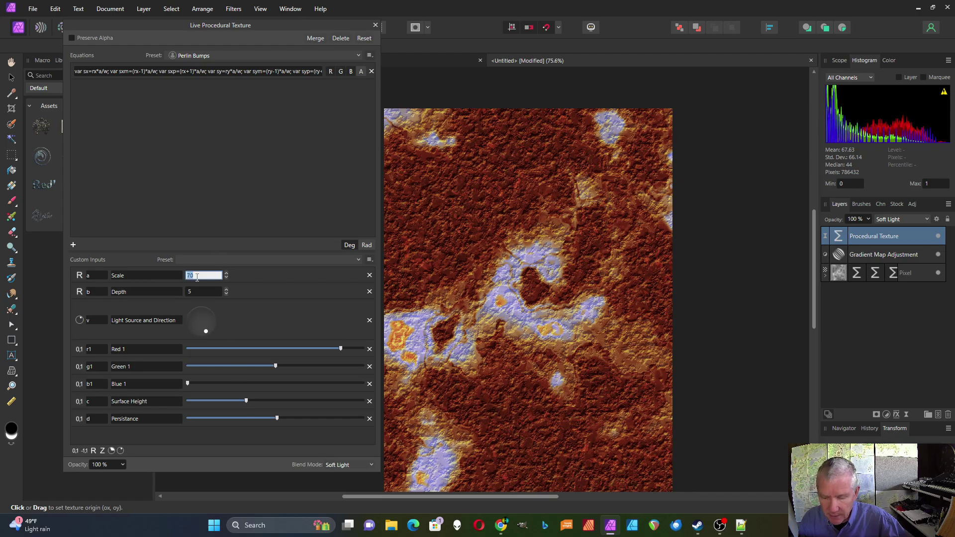
Try a bump Scale of 200, and settle on a Scale of 100 with a Depth of 2.
text(200)
key(Return)
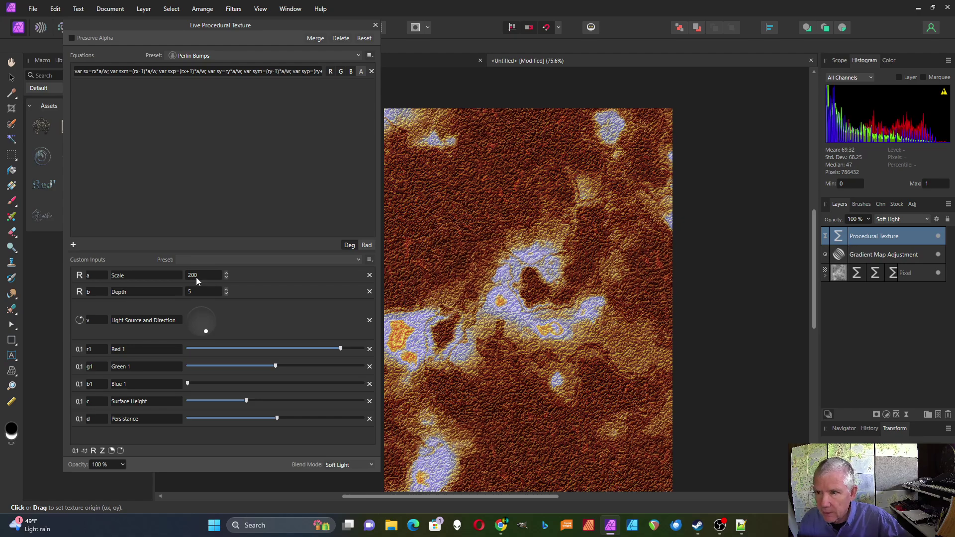
click(197, 278)
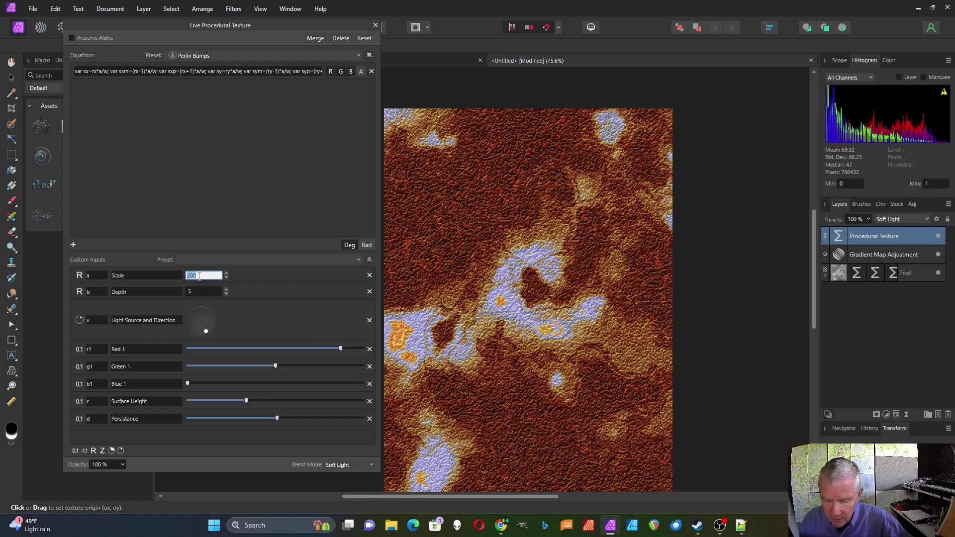
text(100)
key(Return)
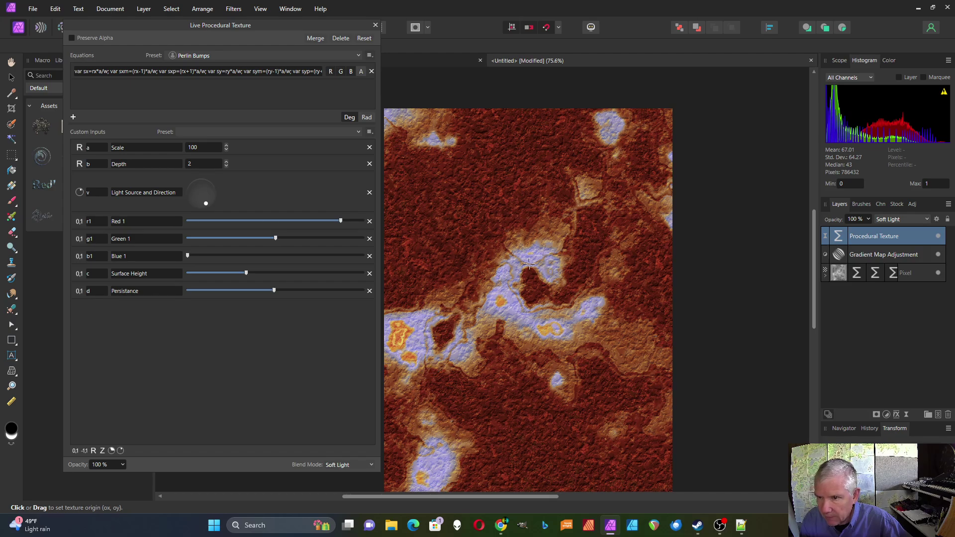
Try 50% opacity for the bump filter, settle on 70%, and close its settings.
click(124, 465)
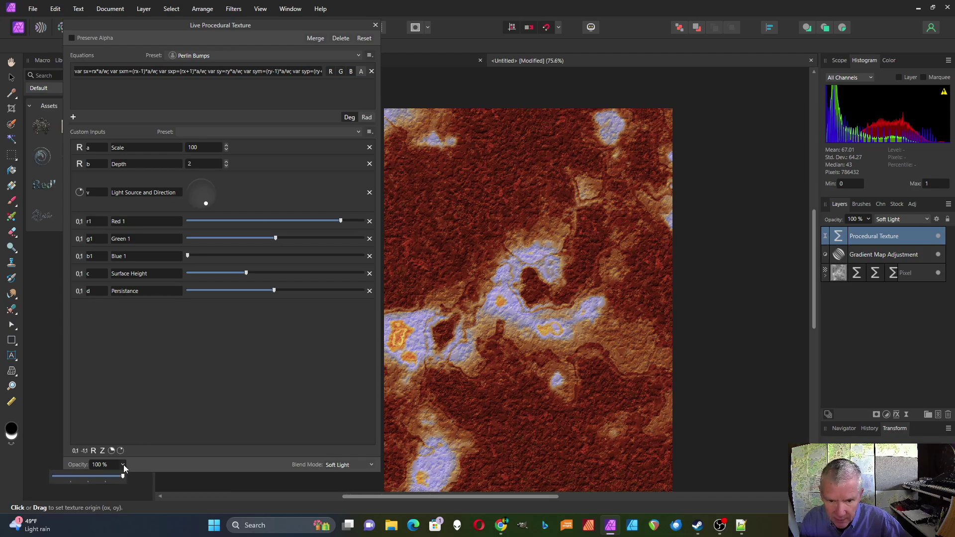
drag(124, 476, 88, 477)
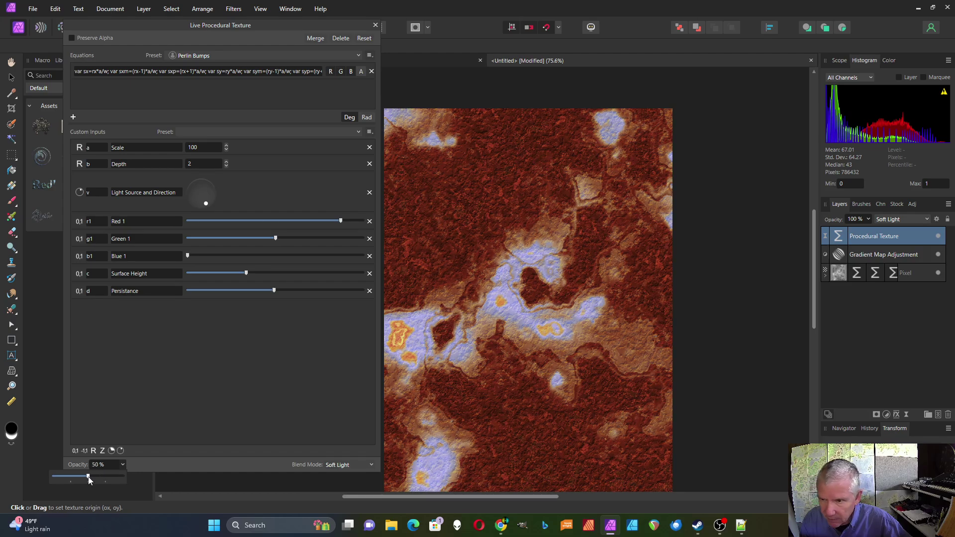
scroll(521, 231, up, 5)
scroll(521, 231, up, 1)
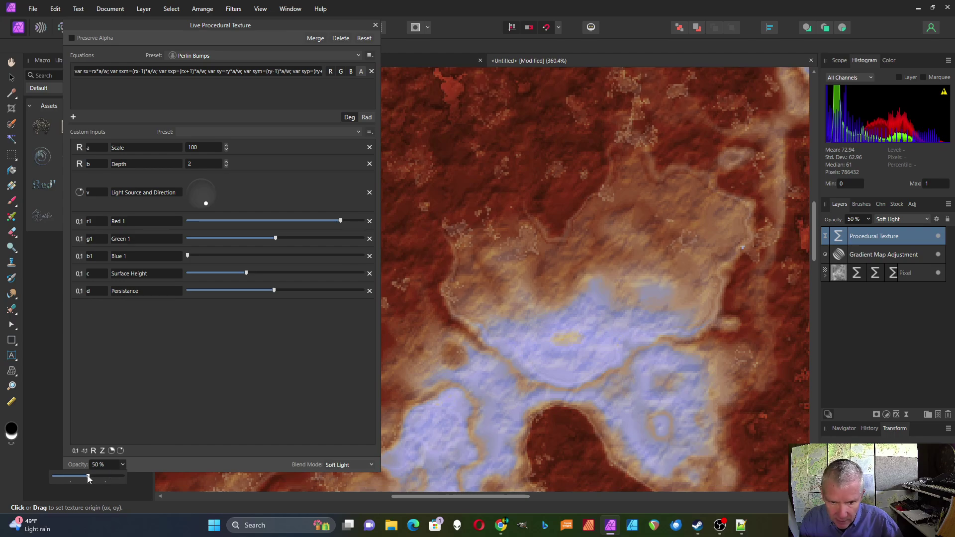
drag(87, 477, 104, 483)
scroll(641, 221, down, 7)
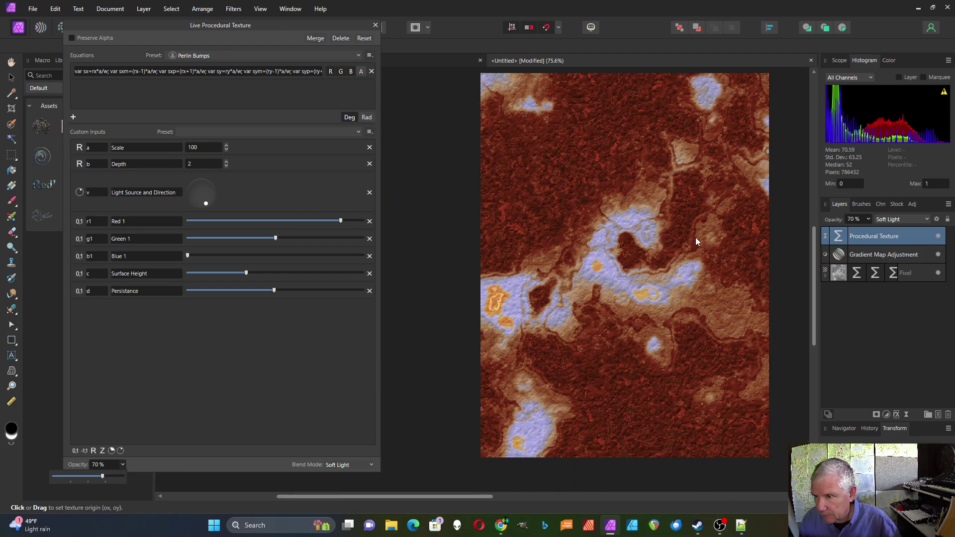
scroll(696, 238, up, 1)
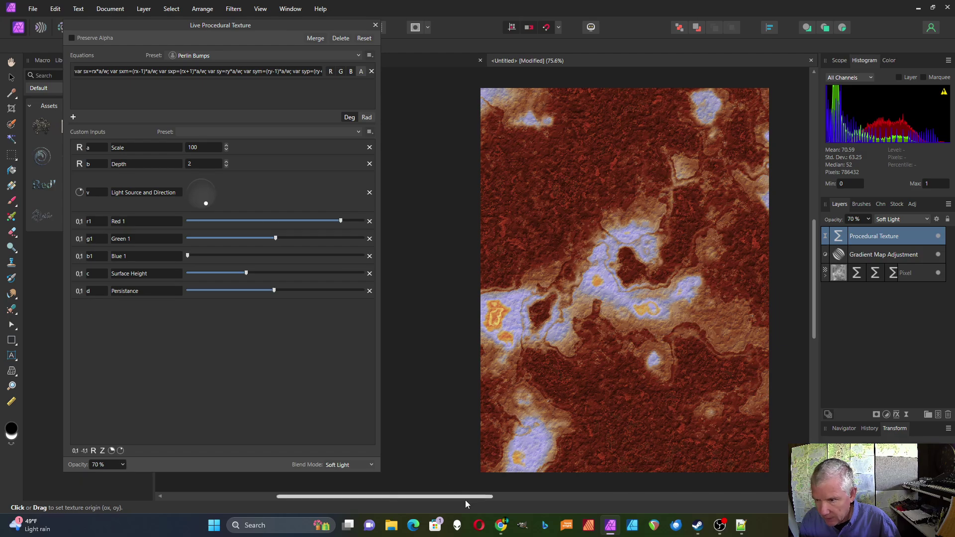
drag(462, 500, 487, 500)
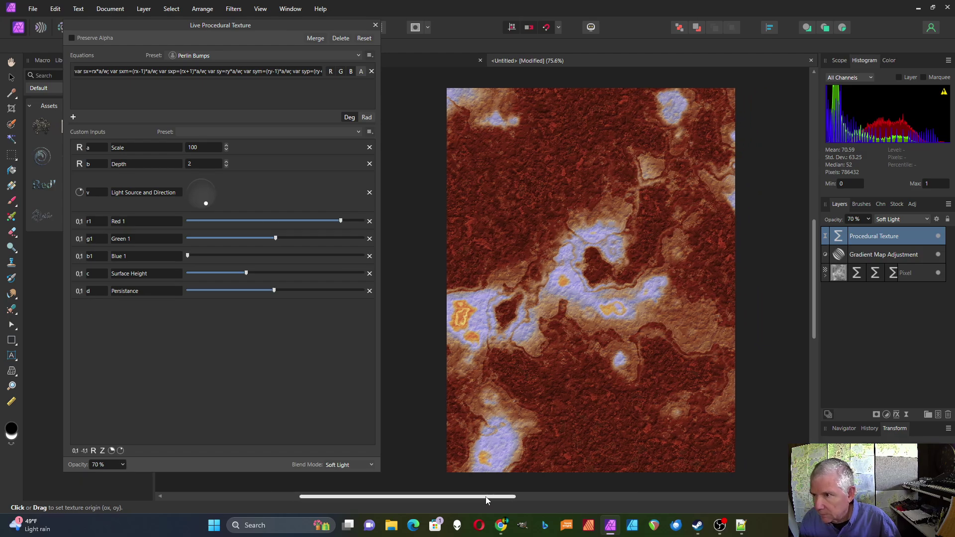
click(375, 26)
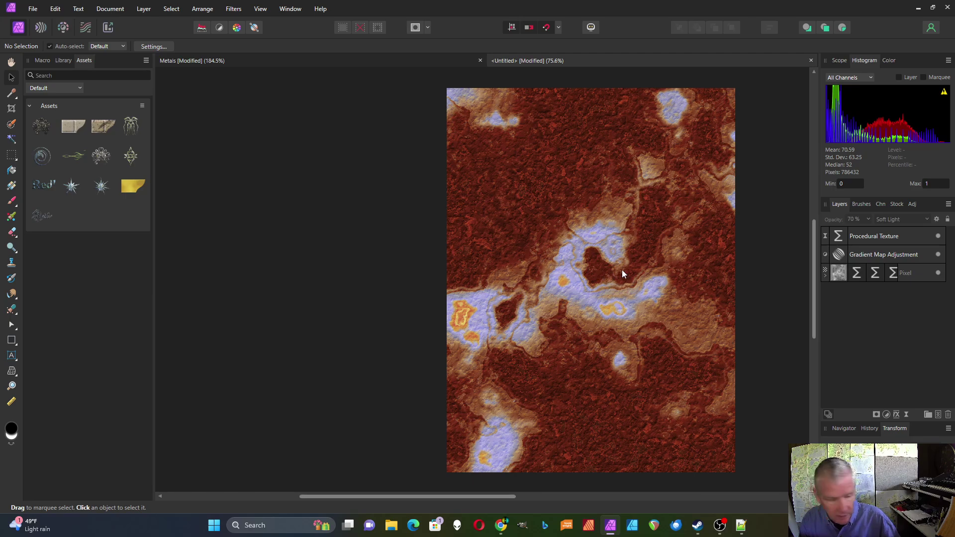
Inspect the embossed rust texture up close and merge all visible layers into a new pixel layer.
scroll(684, 259, up, 2)
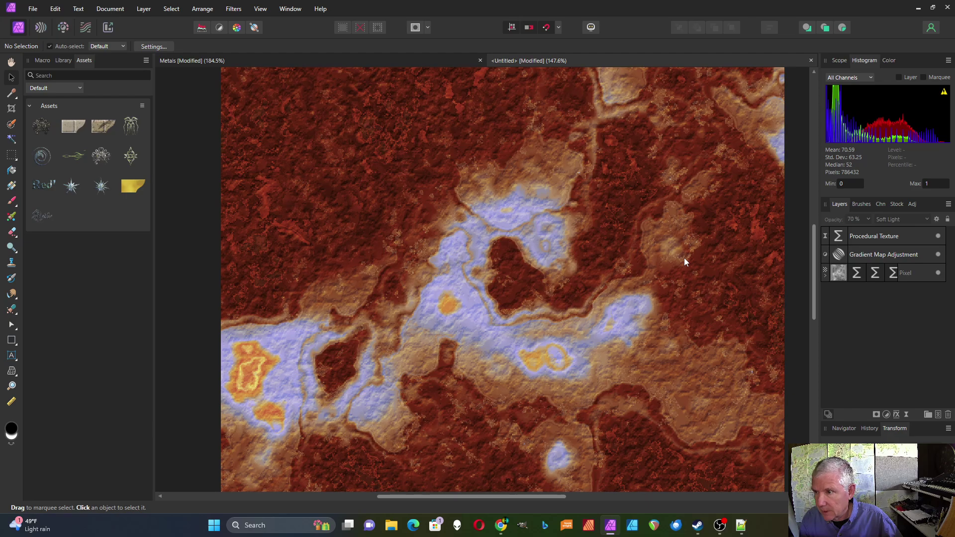
mouse_move(545, 496)
mouse_down()
mouse_move(571, 497)
mouse_move(559, 498)
mouse_up()
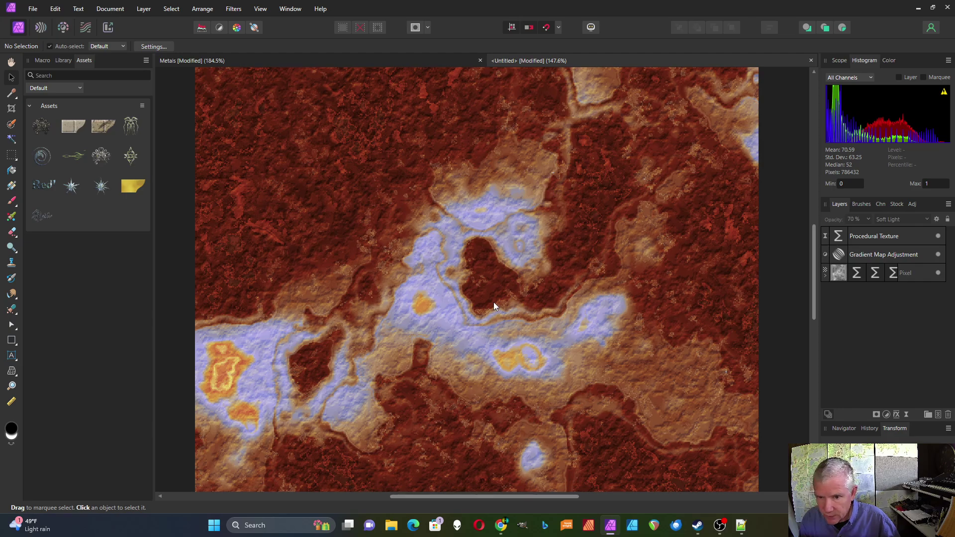
scroll(493, 305, down, 1)
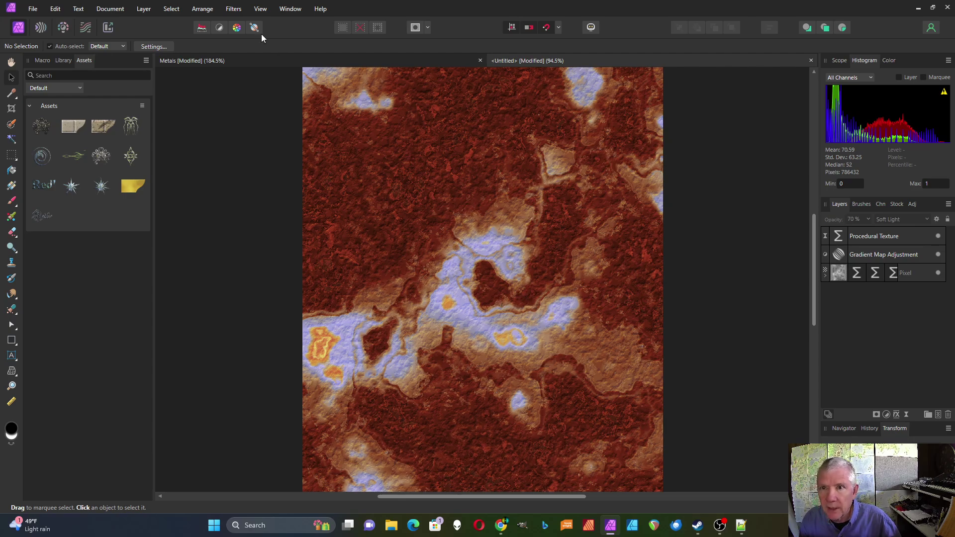
click(144, 10)
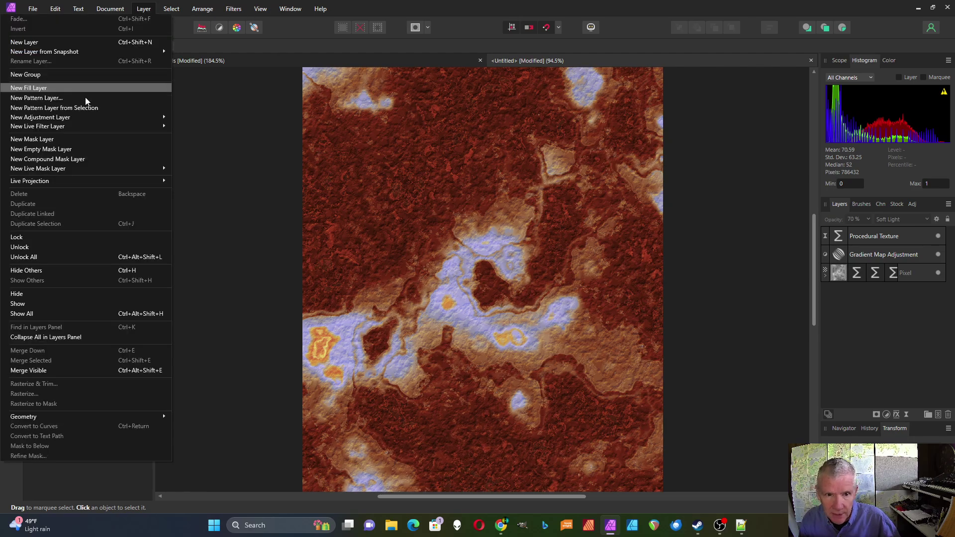
click(42, 371)
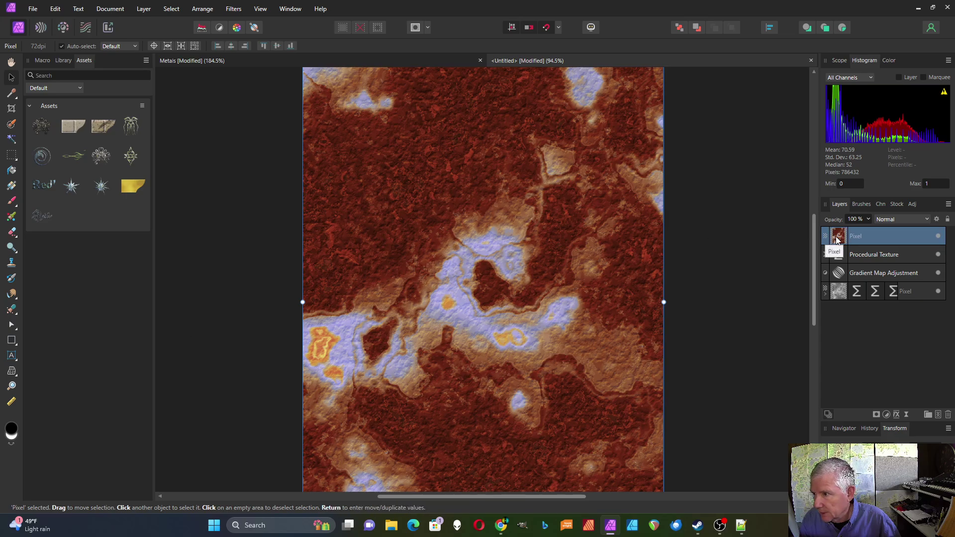
Switch to the Metals document and examine its texture layers by hiding Rusty Stainless, Cast Iron, Copper and Brass in turn.
click(295, 62)
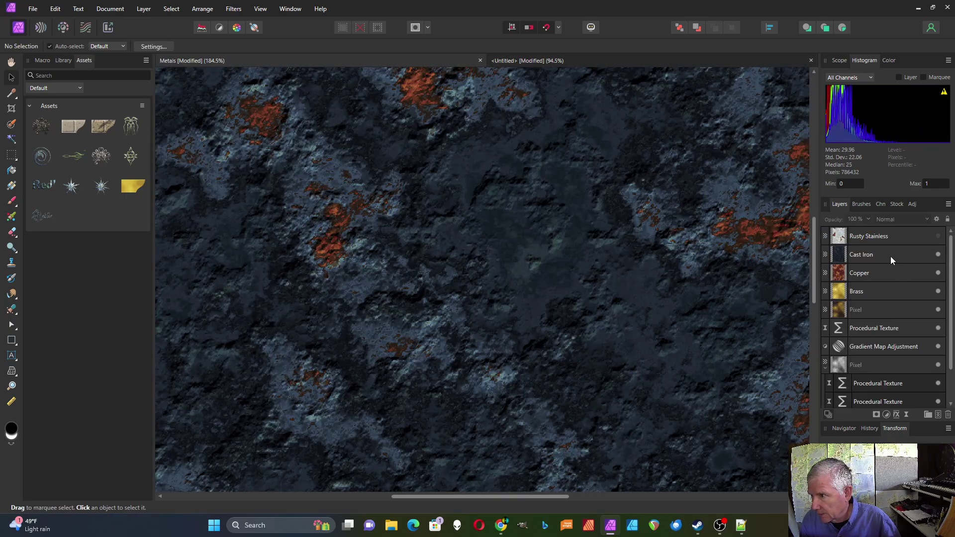
click(938, 236)
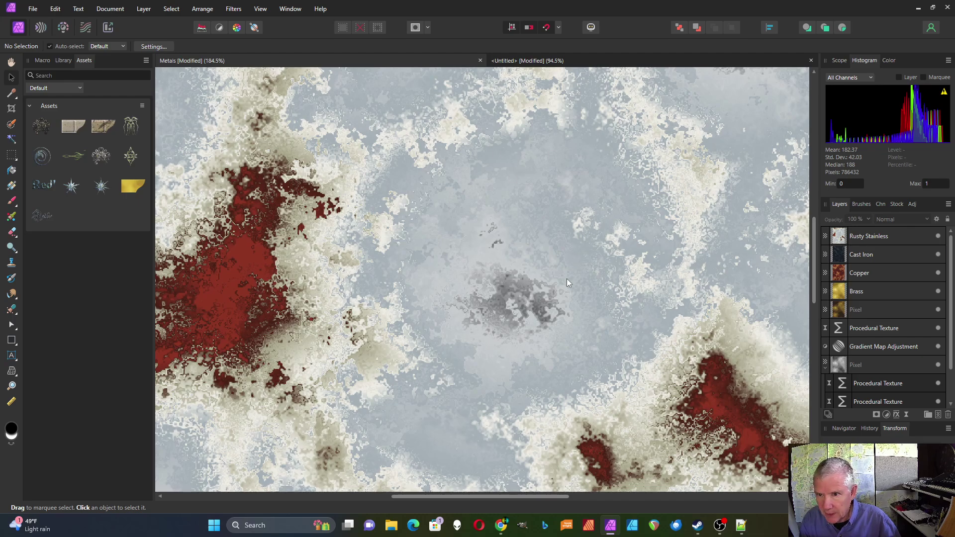
click(938, 236)
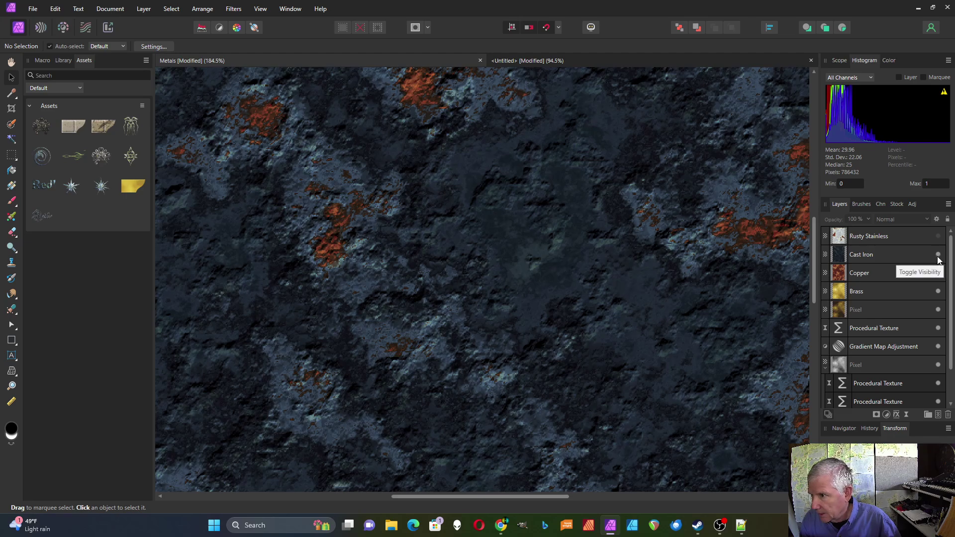
click(938, 255)
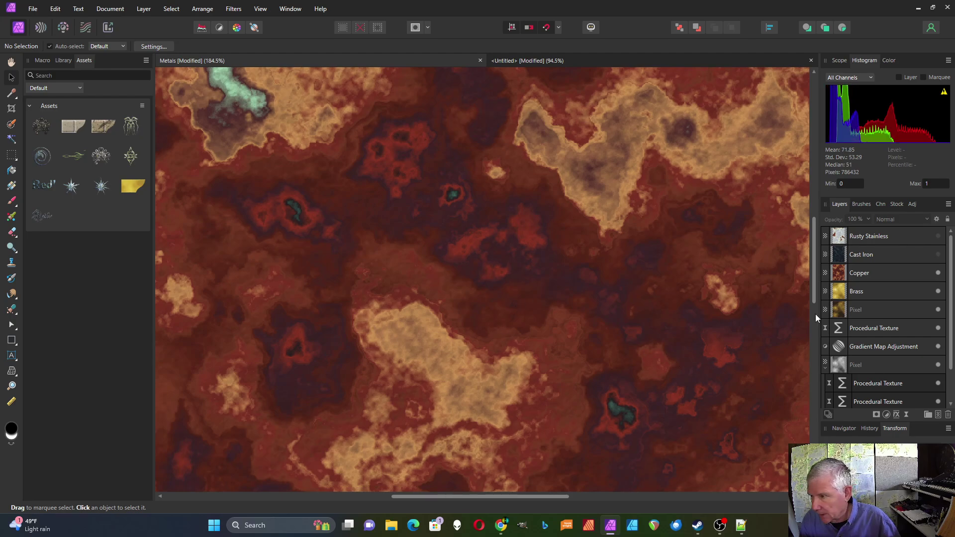
click(938, 273)
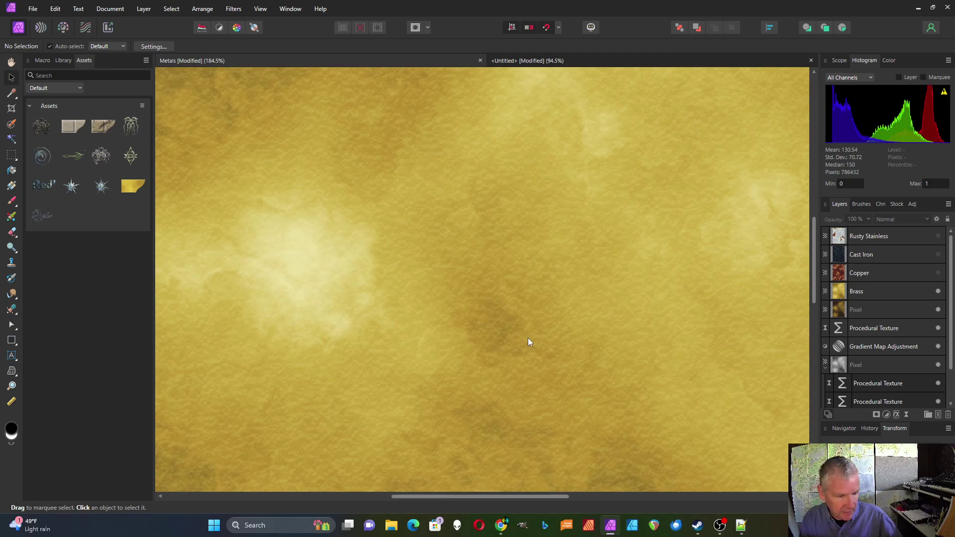
key(ctrl+0)
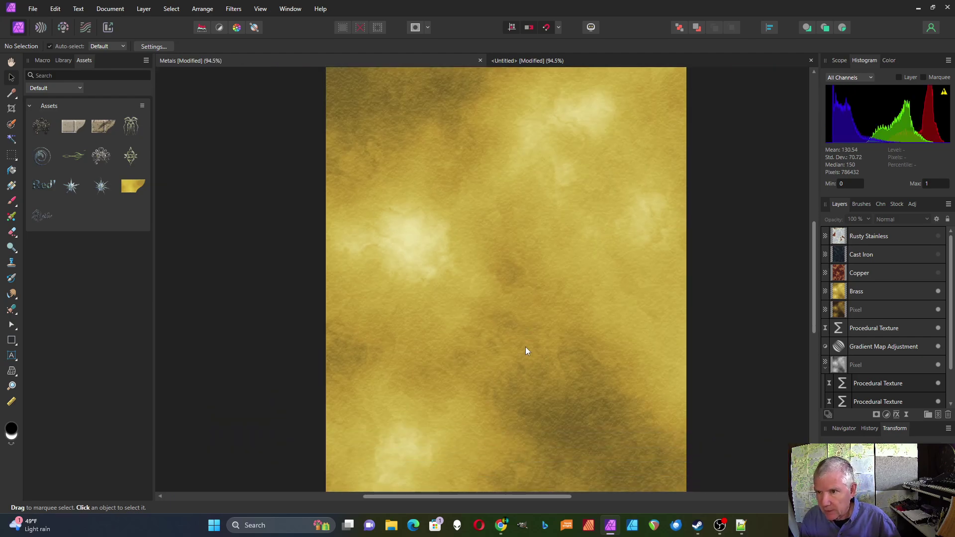
click(939, 292)
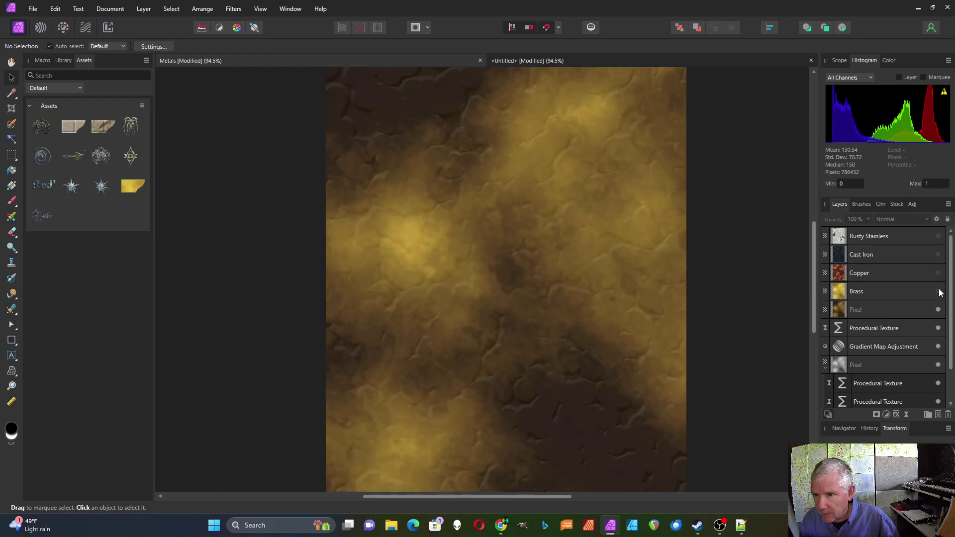